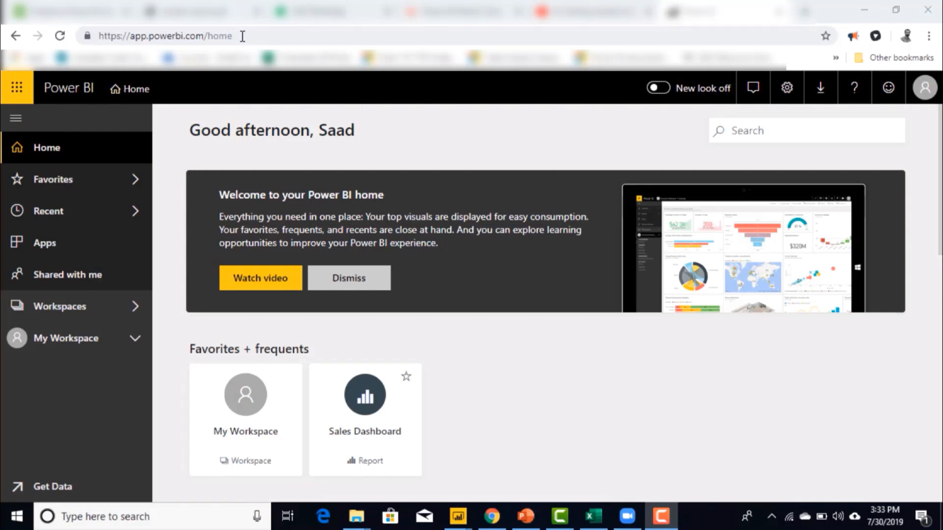
Look over the home page's favorites, recents, workspaces, recommended apps and learning resources, and return to its beginning.
left_click(242, 36)
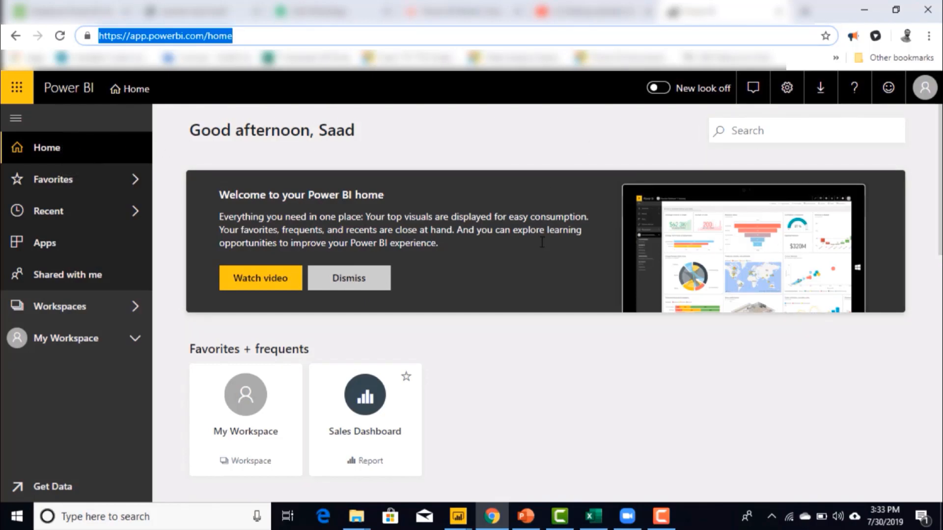
left_click(940, 189)
scroll(564, 299, "down", 4)
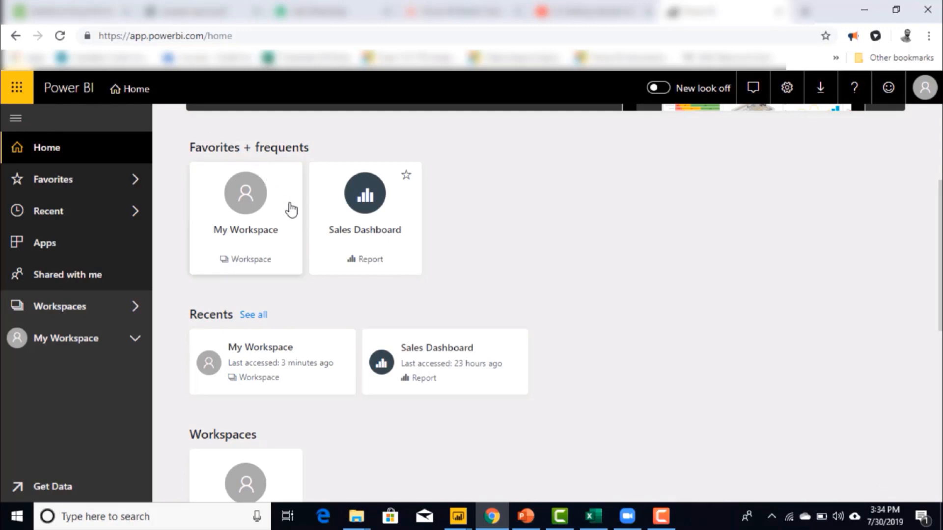
scroll(358, 300, "down", 2)
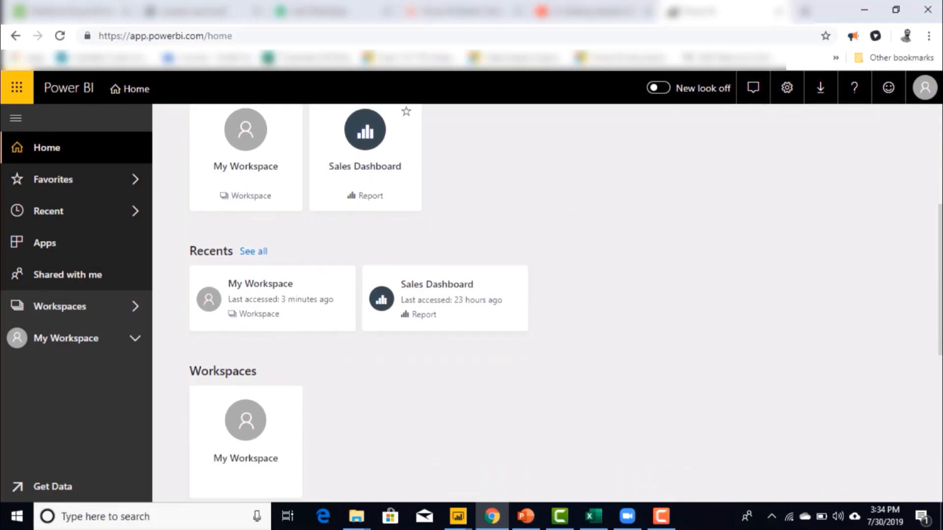
scroll(941, 294, "down", 2)
scroll(941, 297, "down", 3)
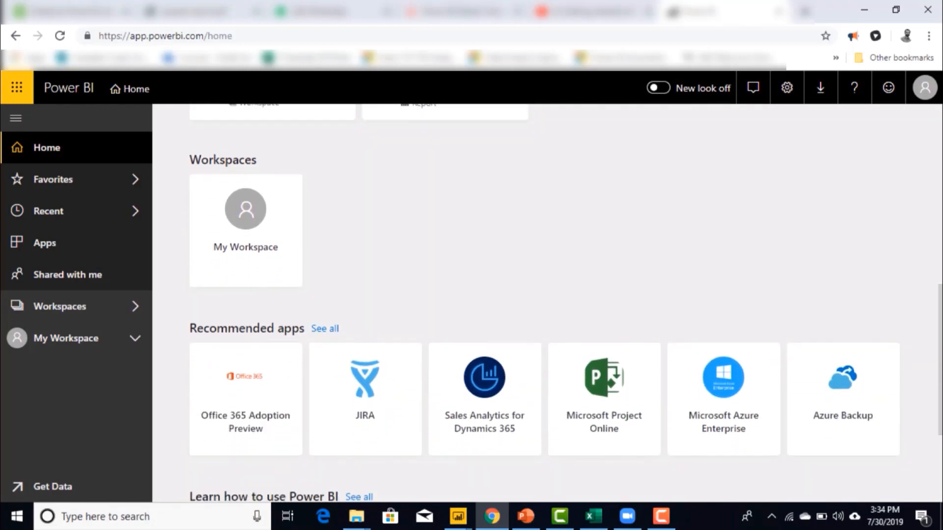
scroll(941, 296, "down", 2)
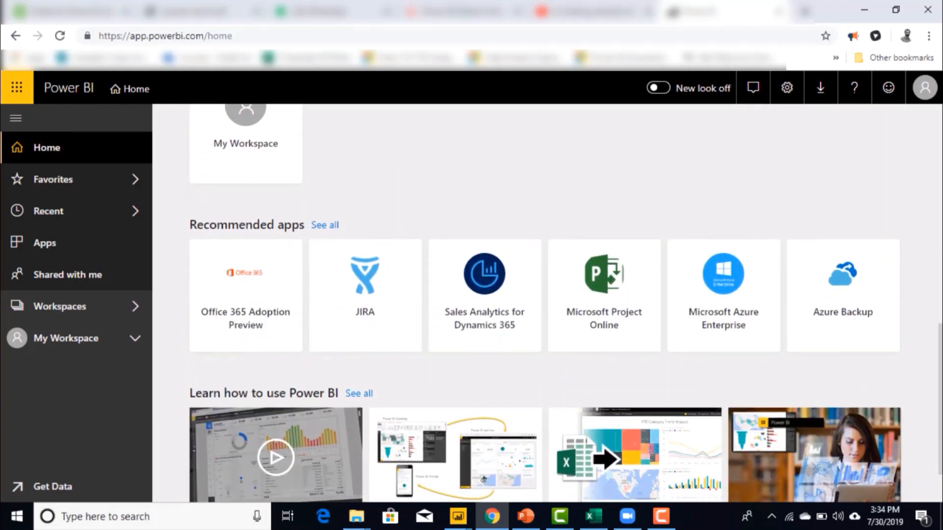
scroll(941, 296, "up", 5)
scroll(941, 297, "down", 5)
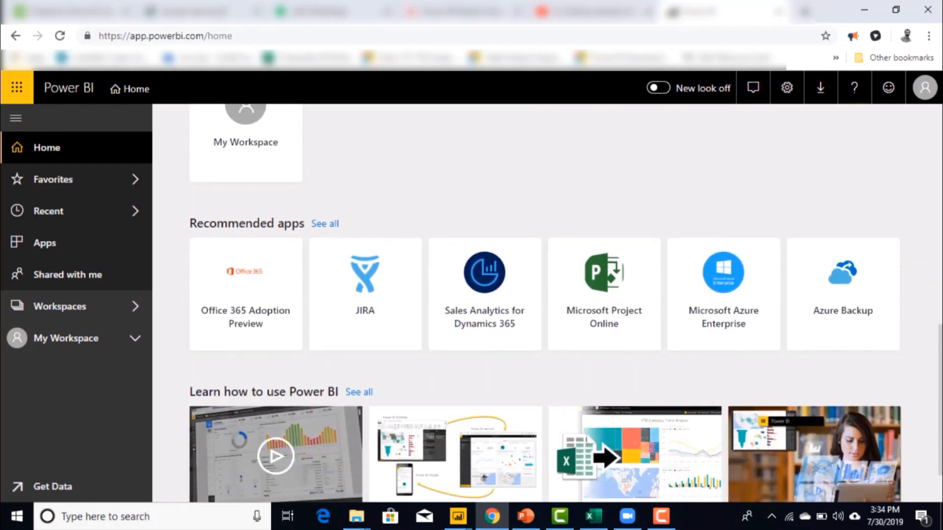
scroll(547, 303, "down", 1)
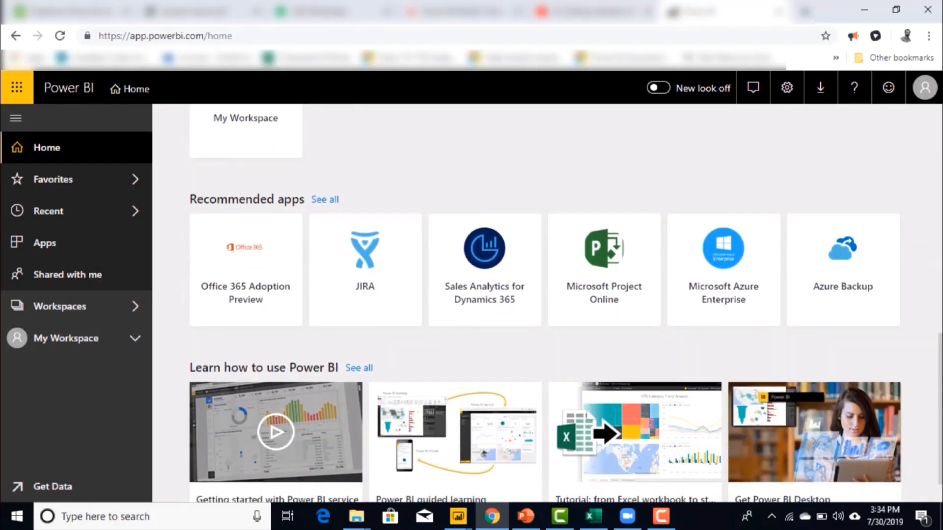
scroll(566, 303, "down", 1)
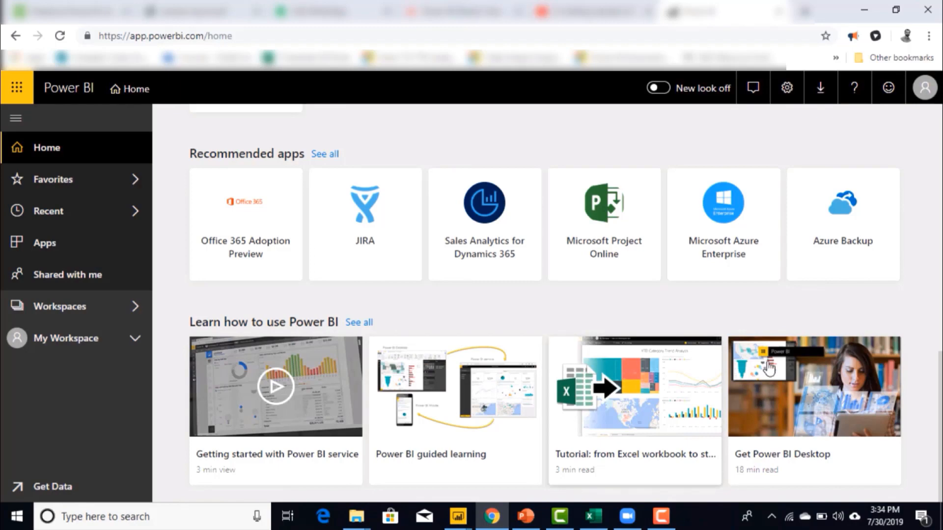
scroll(769, 369, "up", 5)
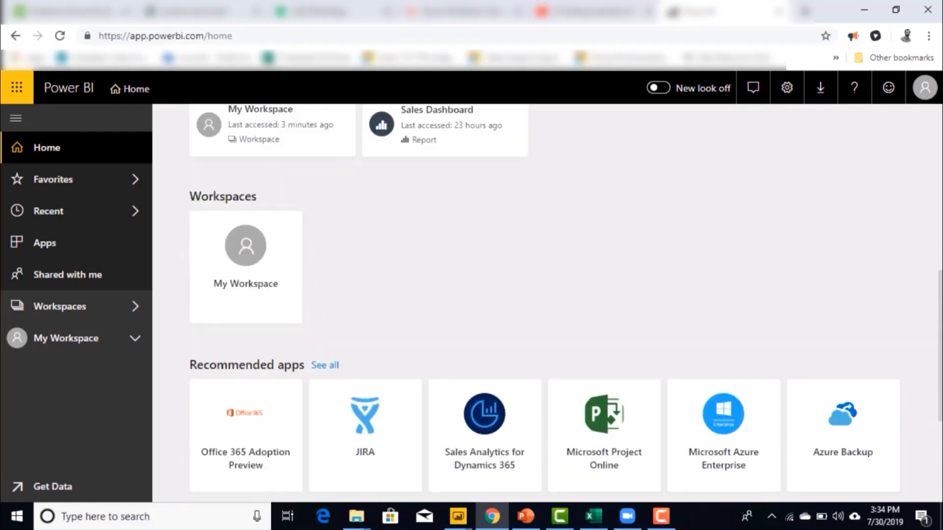
scroll(566, 317, "up", 6)
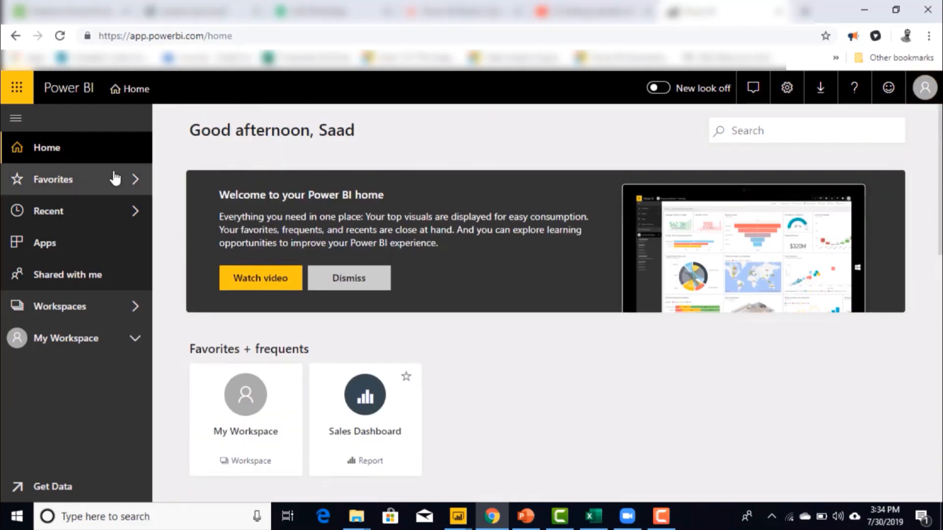
View the Favorites page and the Recent content list.
left_click(115, 178)
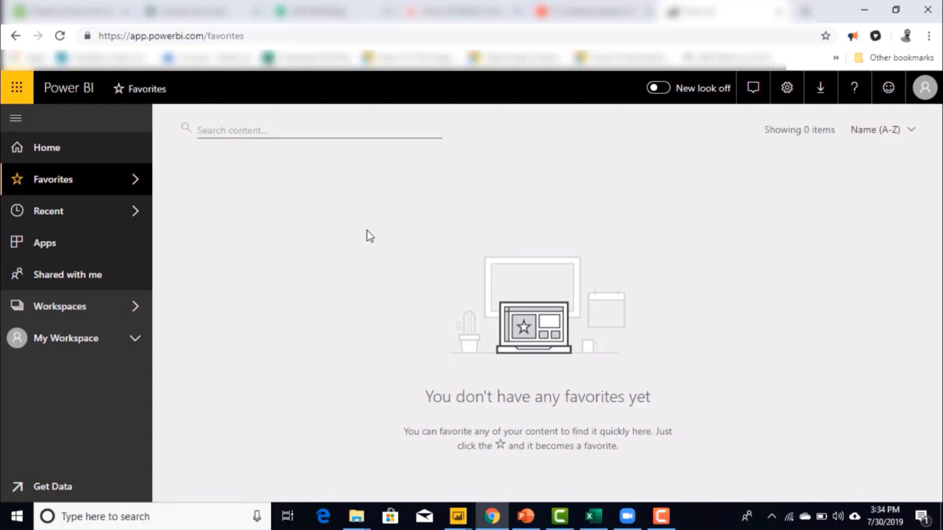
left_click(38, 217)
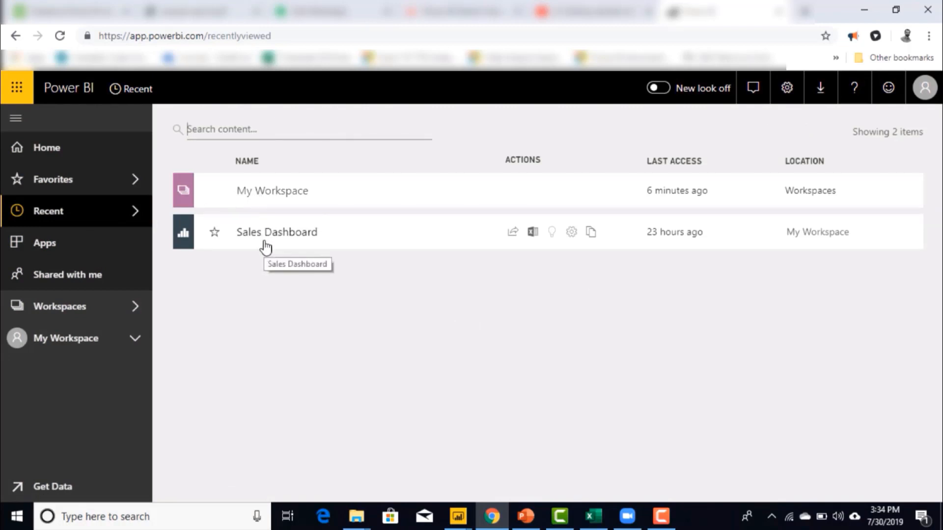
Browse the organization's apps and the general apps offered in AppSource from the Apps page, and close the catalogue.
left_click(75, 255)
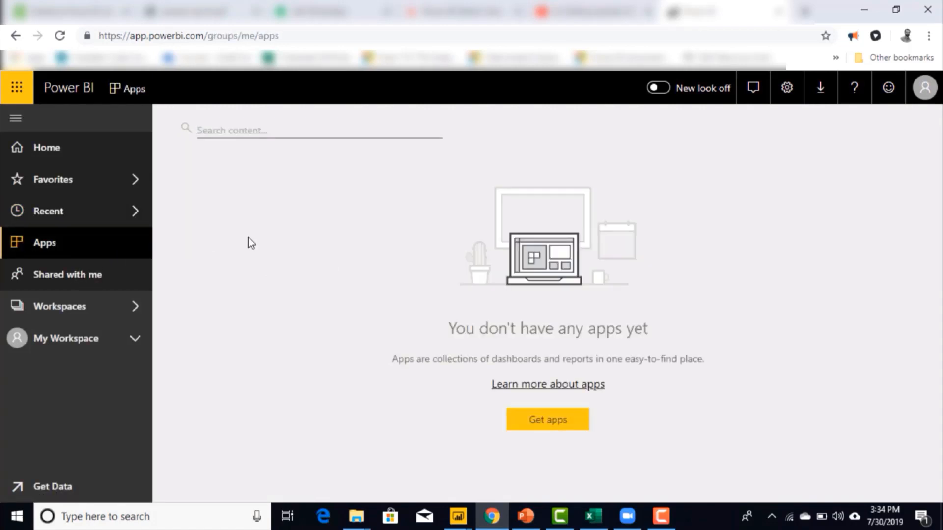
left_click(533, 421)
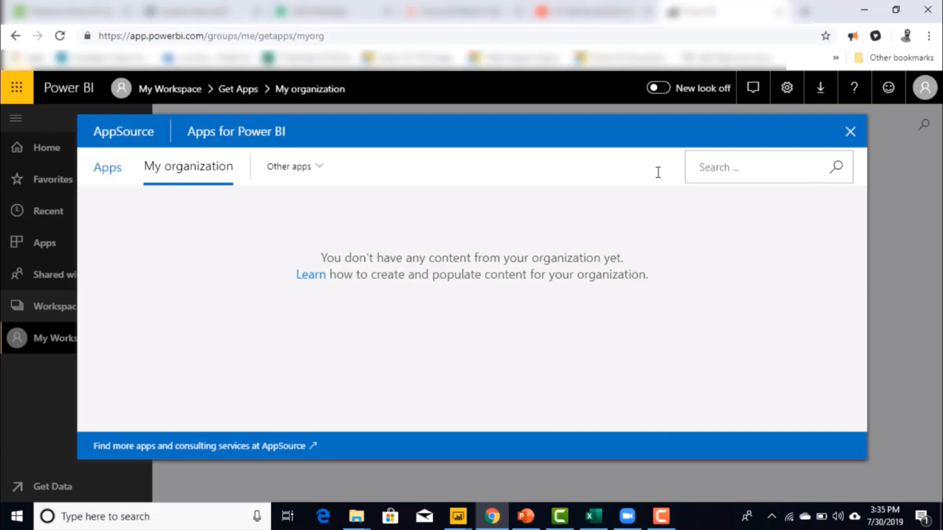
left_click(113, 175)
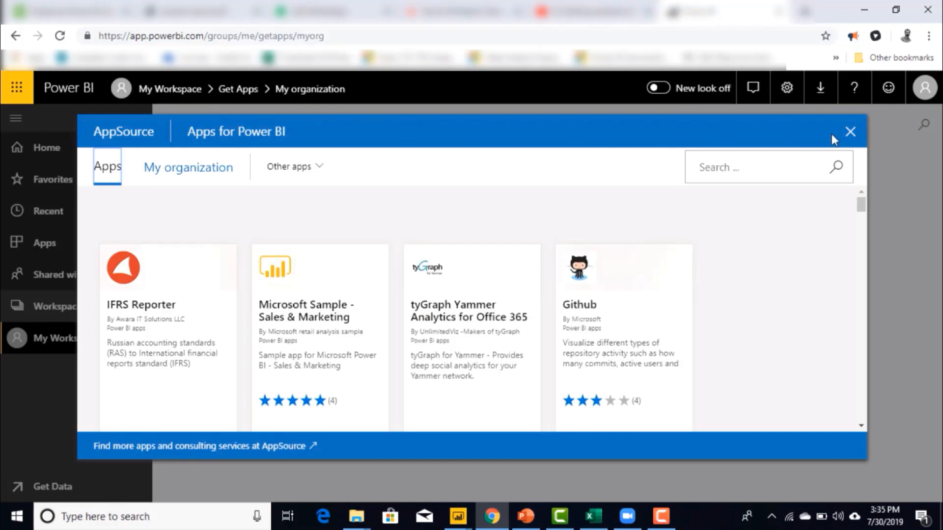
left_click(852, 132)
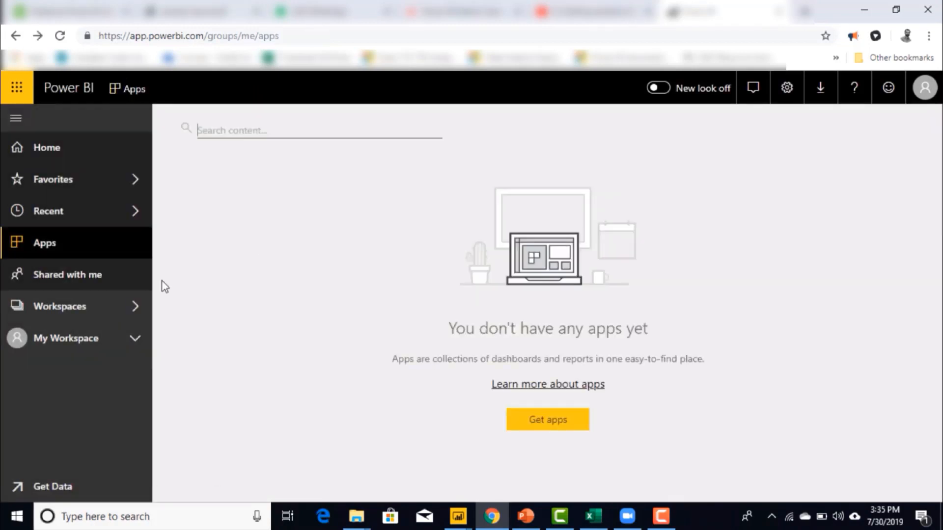
View the content under Shared with me and show the list of available workspaces.
left_click(88, 288)
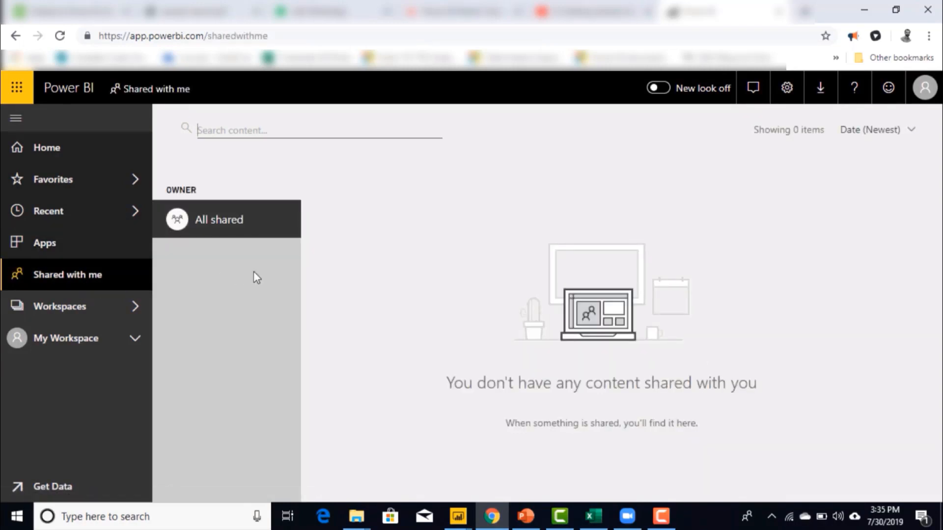
left_click(117, 317)
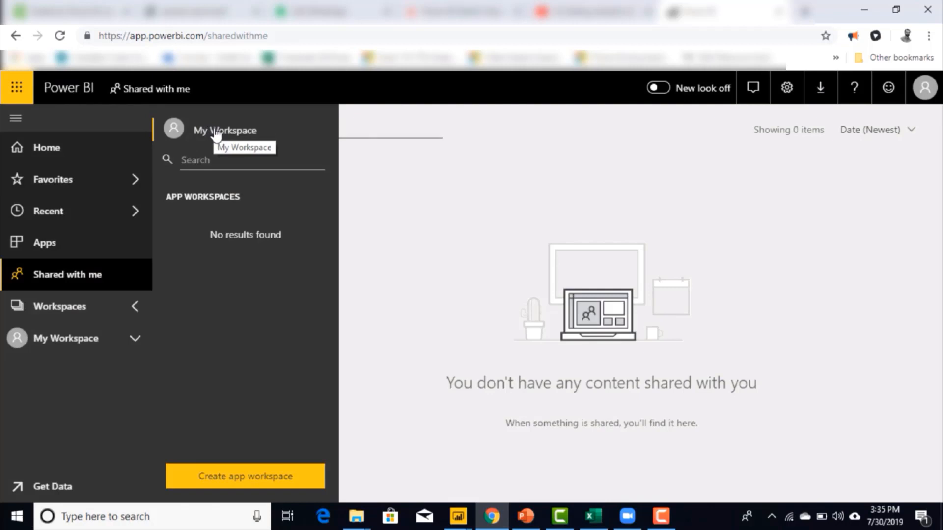
Open My Workspace, expand its contents in the navigation pane and widen the pane slightly.
left_click(92, 342)
left_click(134, 343)
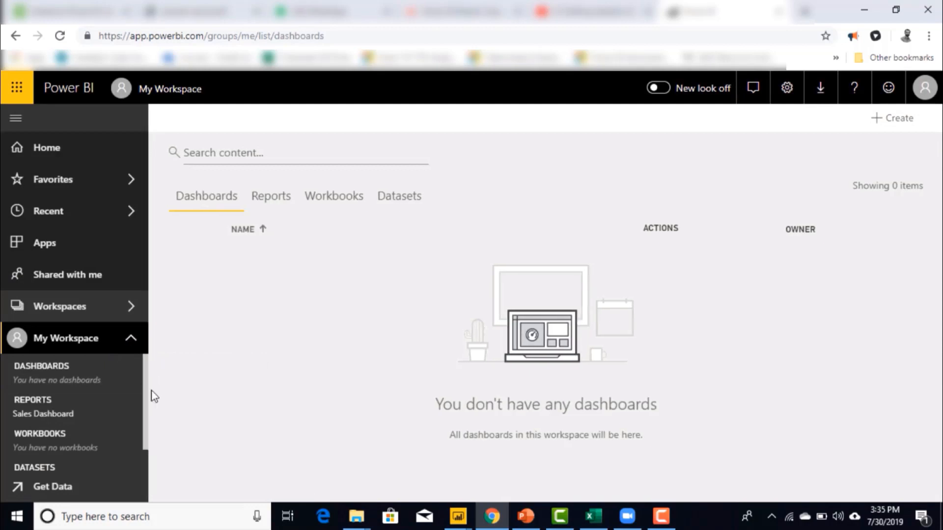
left_click_drag(149, 393, 160, 394)
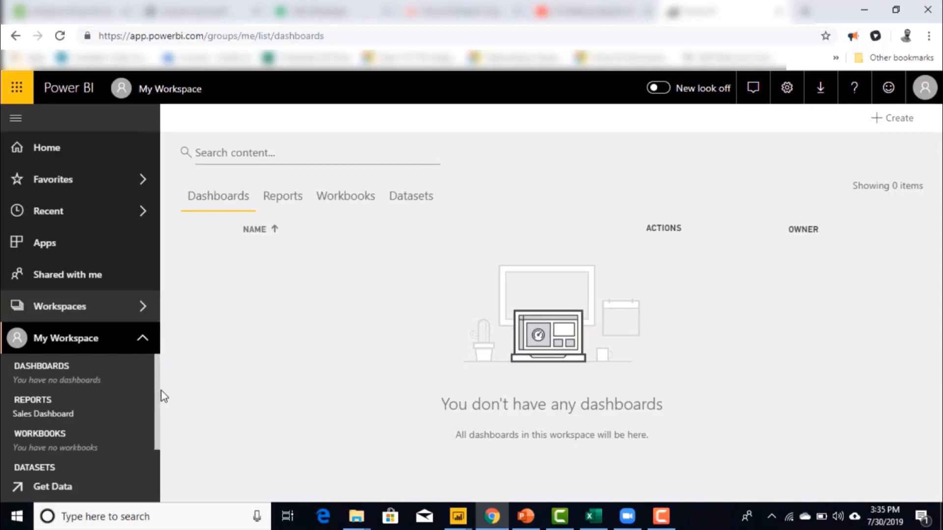
Review the Dashboards, Reports, Workbooks and Datasets lists of My Workspace, ending on Datasets.
left_click(293, 203)
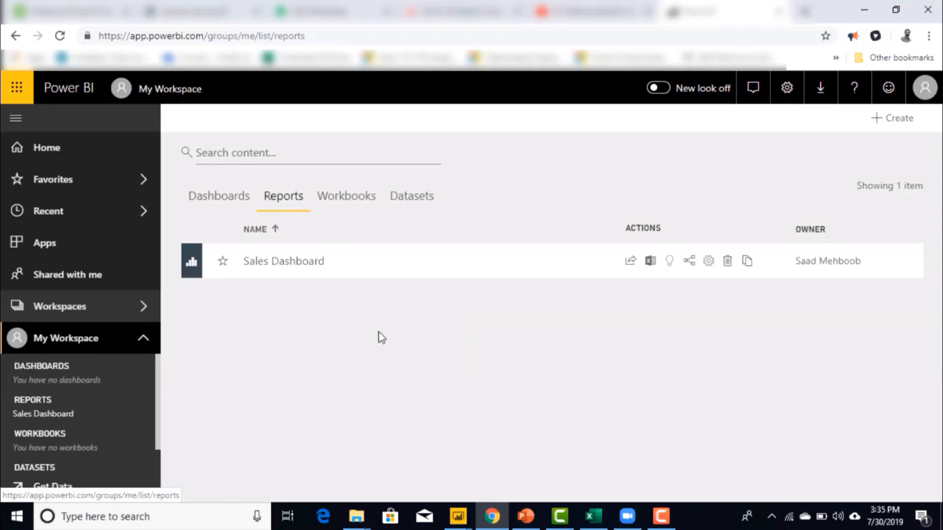
left_click(240, 206)
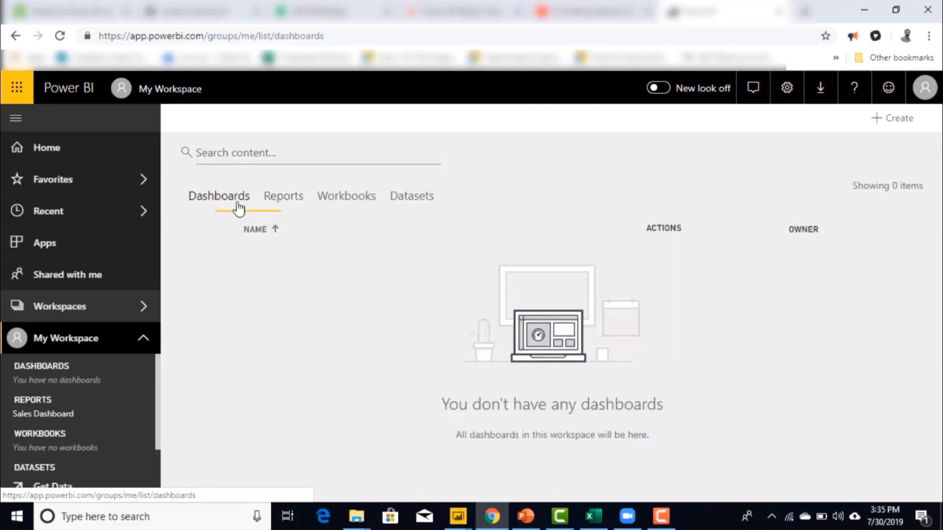
left_click(289, 206)
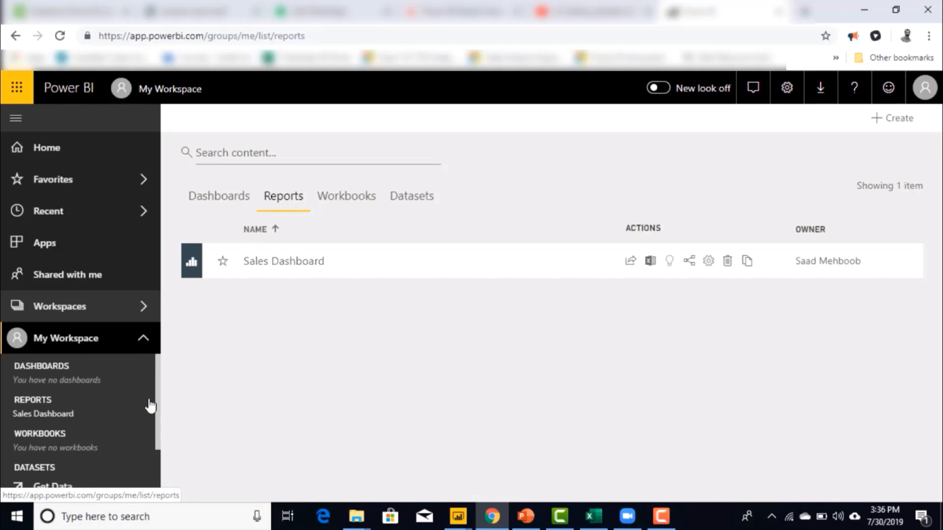
mouse_move(157, 396)
left_mouse_down()
mouse_move(158, 423)
mouse_move(160, 389)
left_mouse_up()
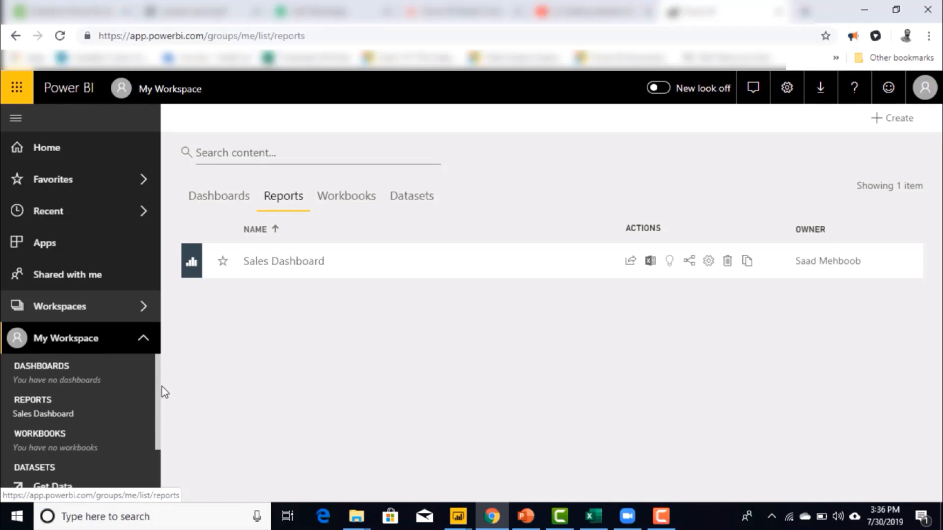
left_click(347, 207)
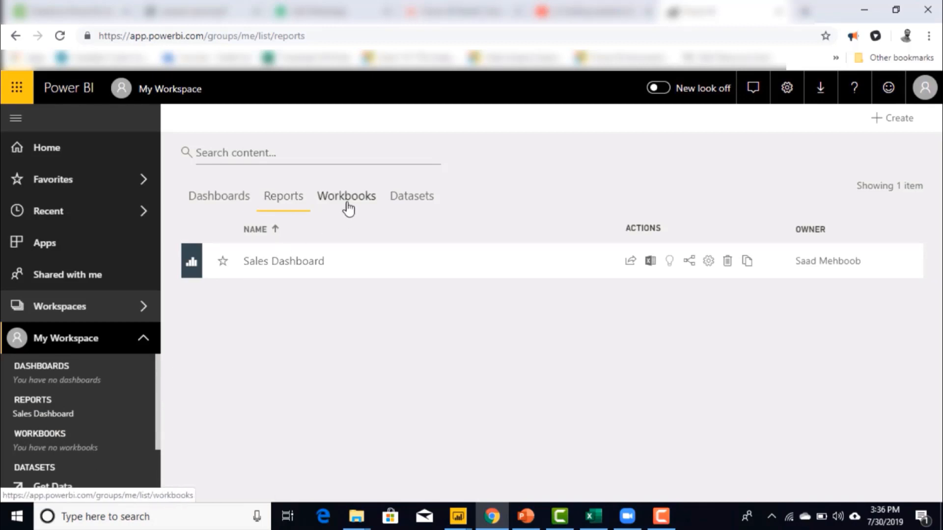
left_click(394, 204)
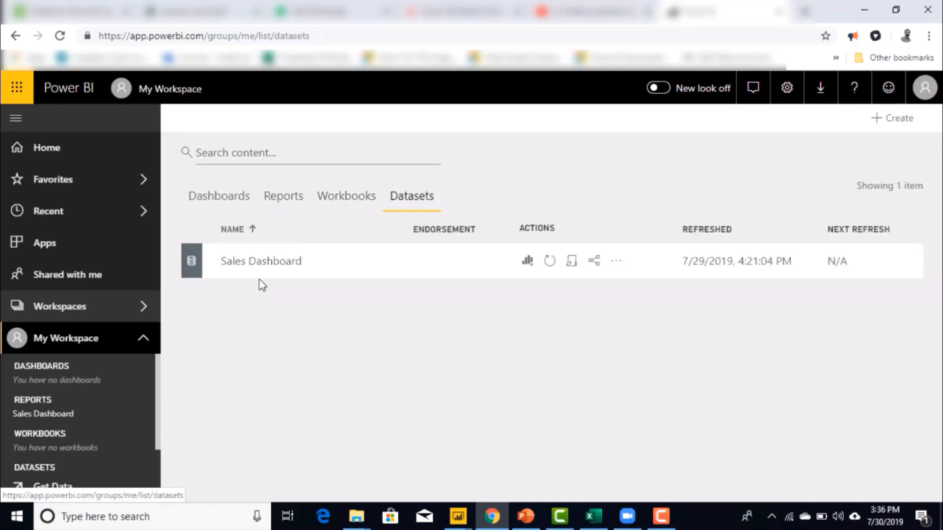
left_click(277, 208)
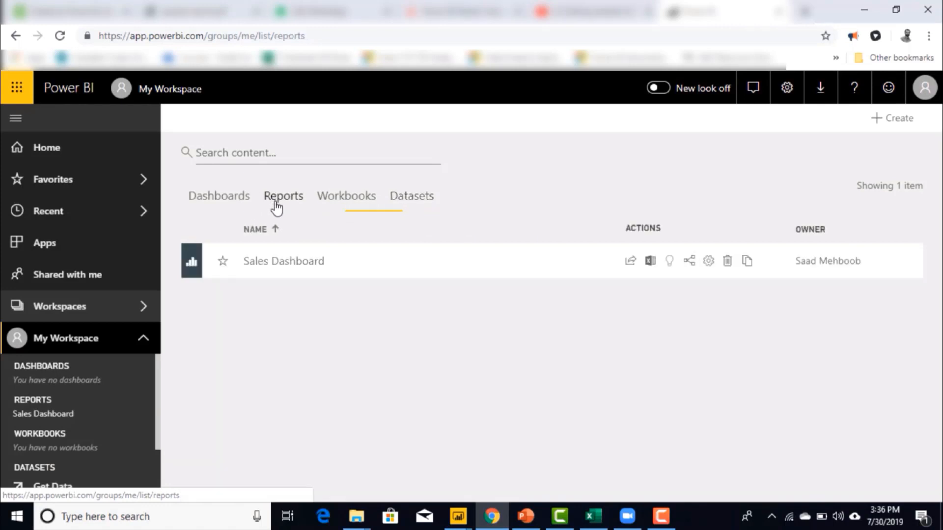
left_click(408, 210)
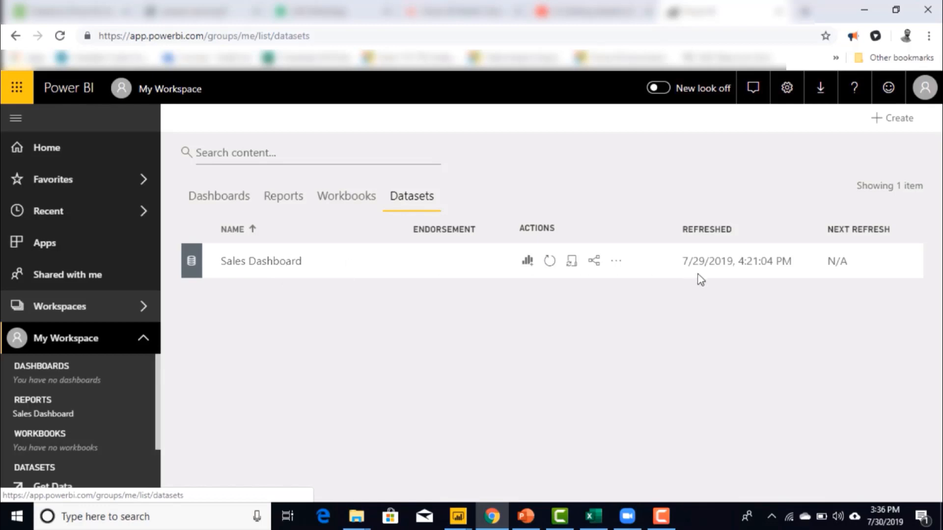
Show the further options for the Sales Dashboard dataset, and collapse the My Workspace contents in the navigation pane.
left_click(617, 262)
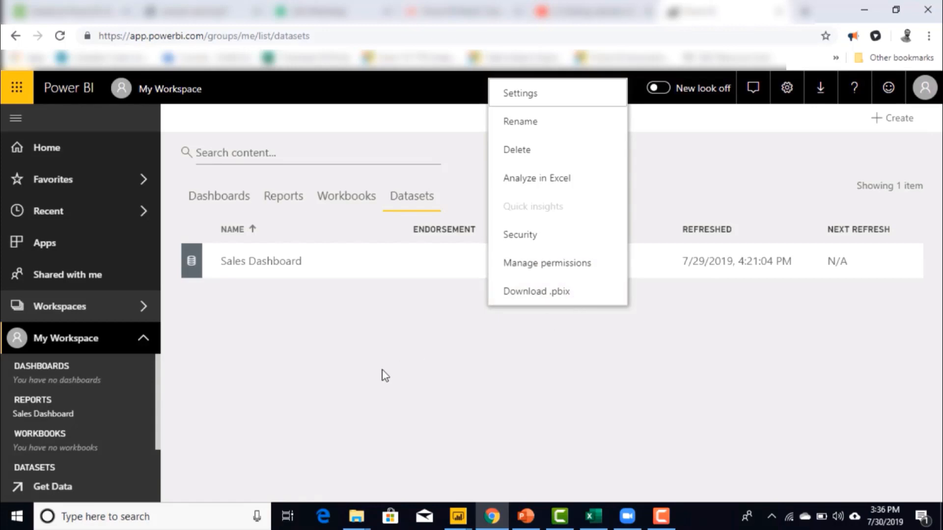
left_click_drag(158, 410, 158, 462)
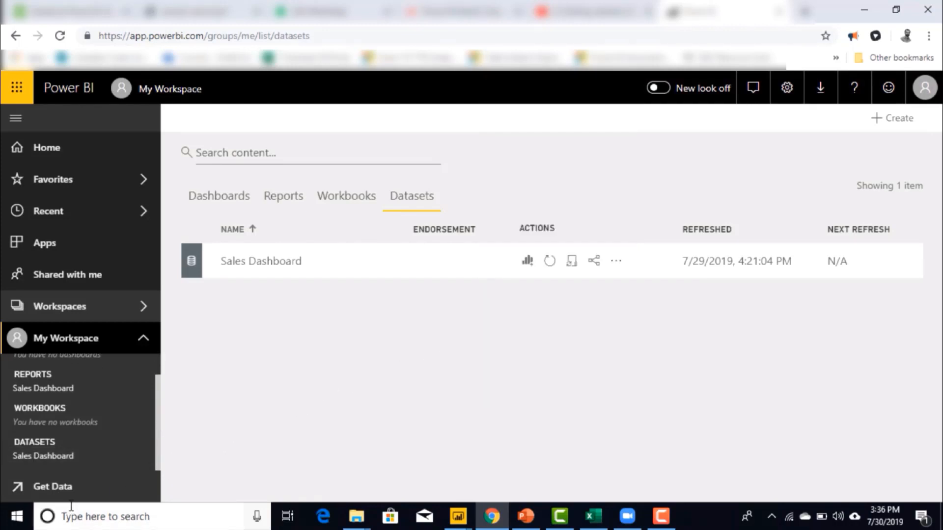
left_click(143, 347)
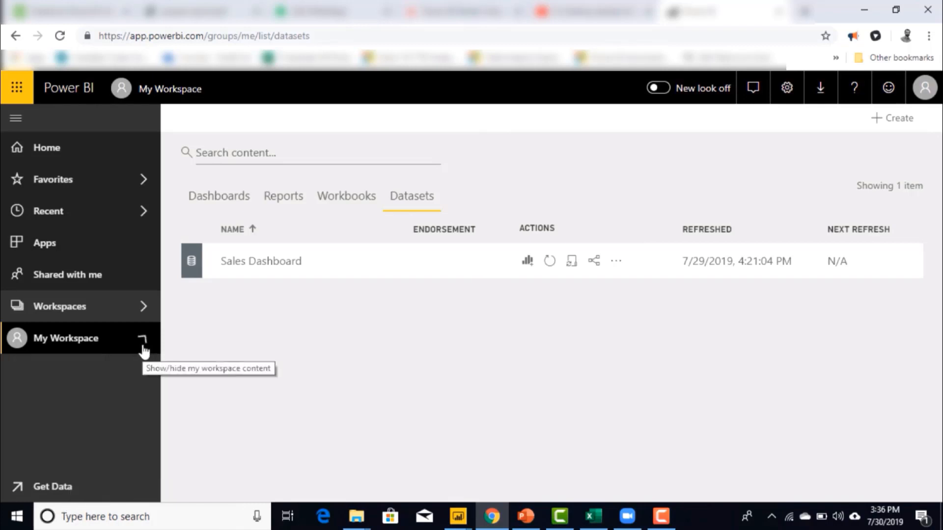
Look over the content sources on the Get Data page and show the account's sign-out options.
left_click(52, 487)
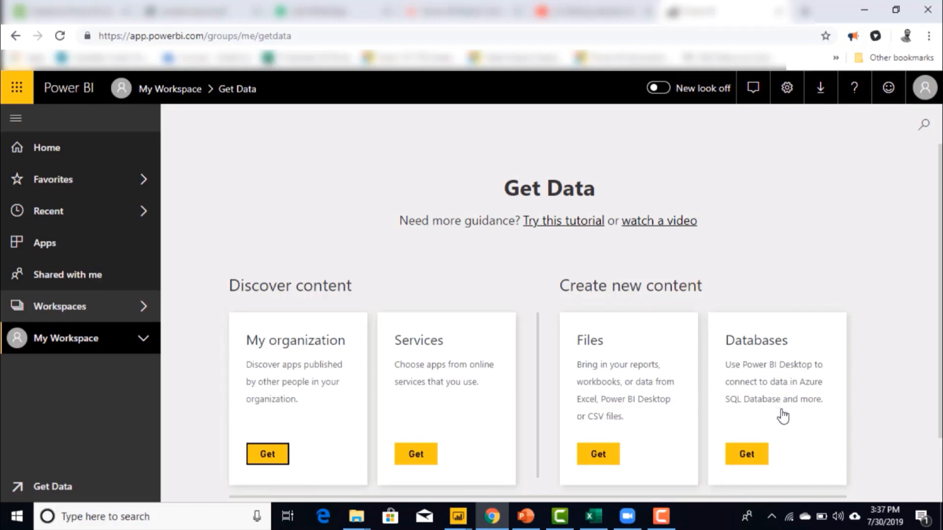
scroll(584, 325, "down", 1)
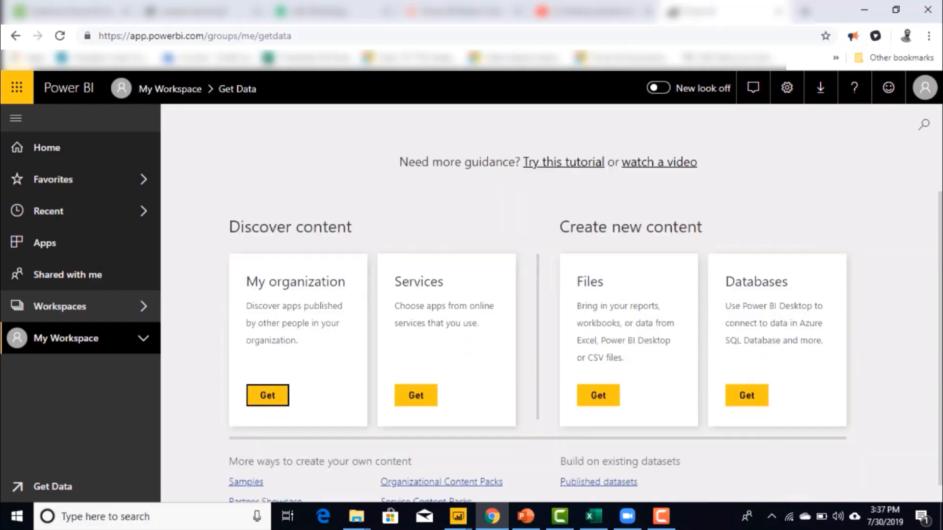
scroll(585, 325, "up", 2)
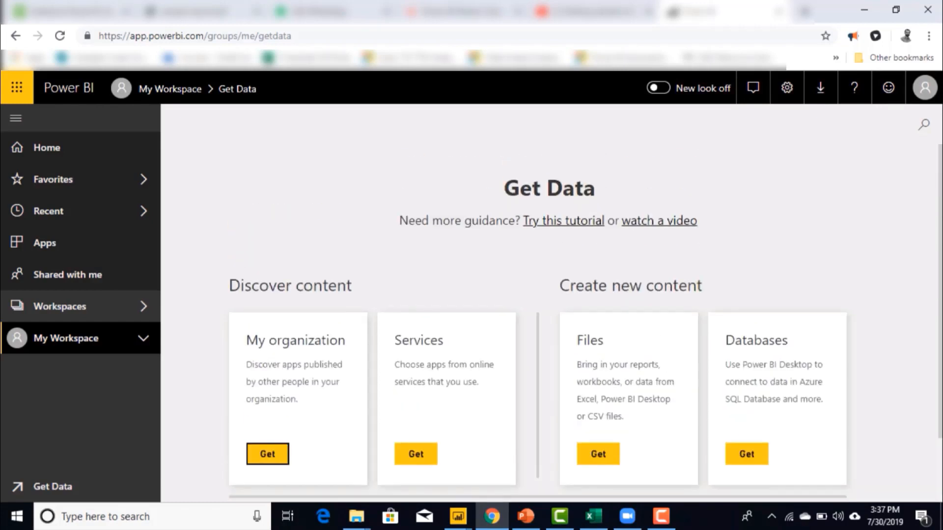
left_click(927, 96)
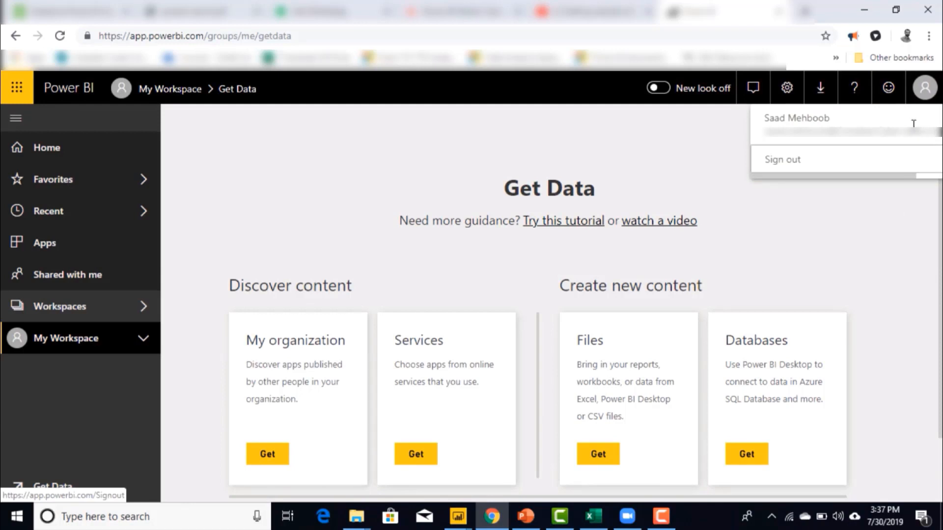
Dismiss the account menu and review the help and download options of the Power BI service.
left_click(877, 198)
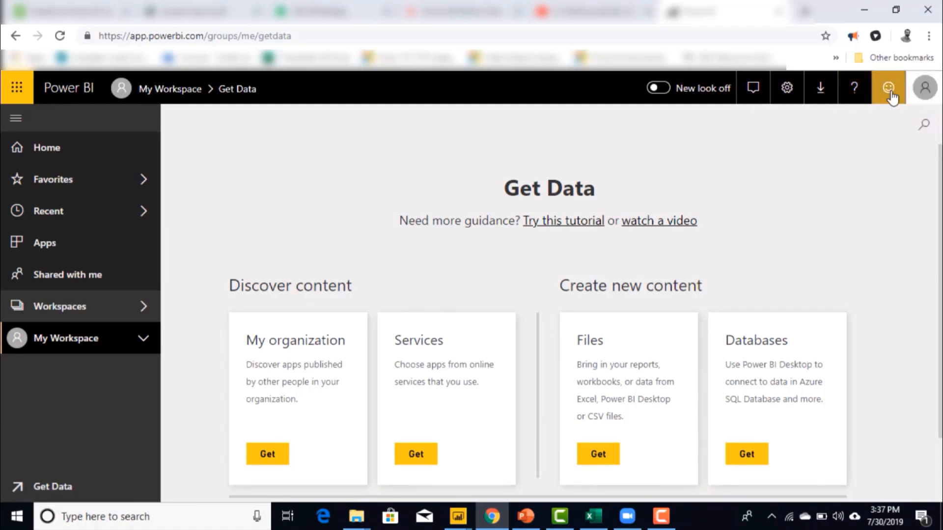
left_click(855, 94)
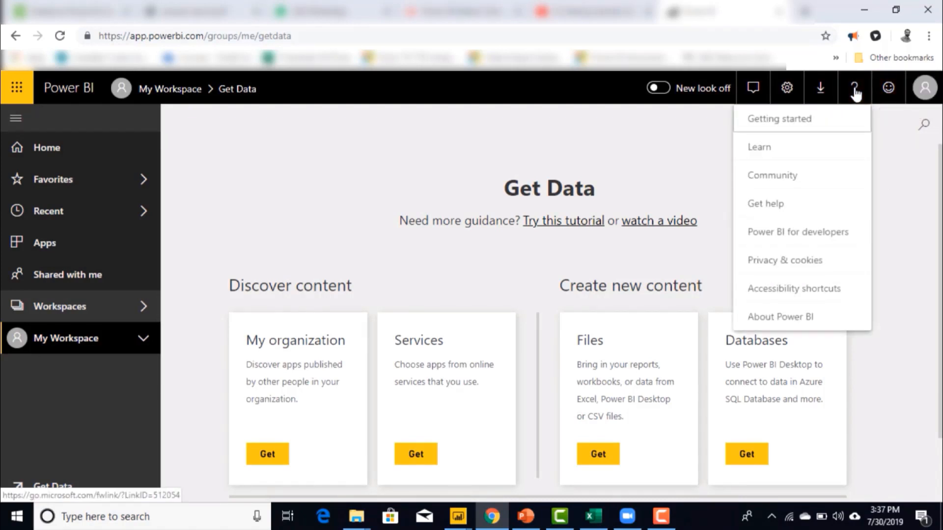
left_click(855, 91)
left_click(826, 93)
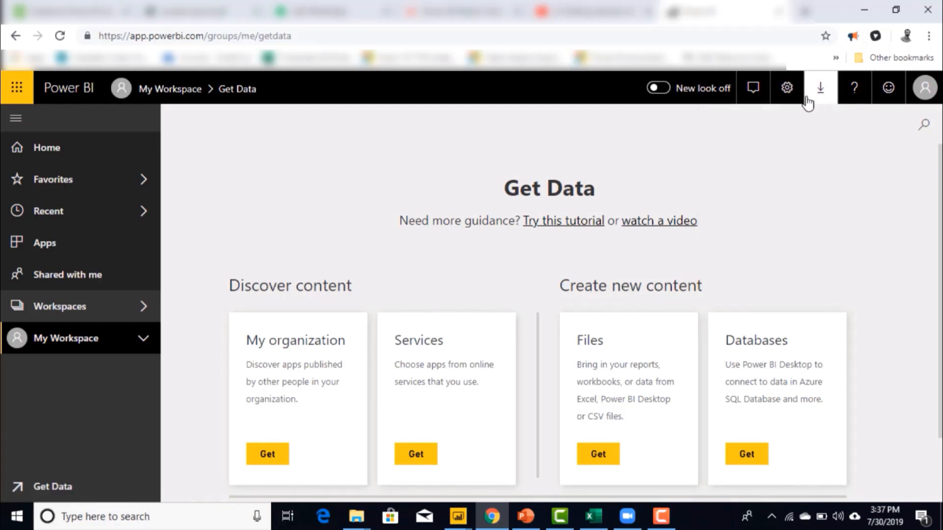
Review the settings options and the notification center, and look over the rest of the Get Data page.
left_click(786, 90)
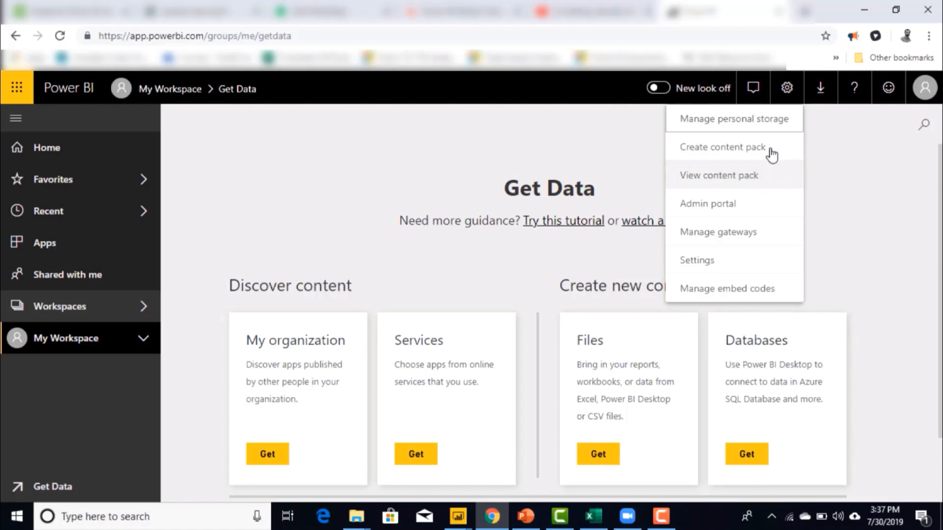
left_click(852, 195)
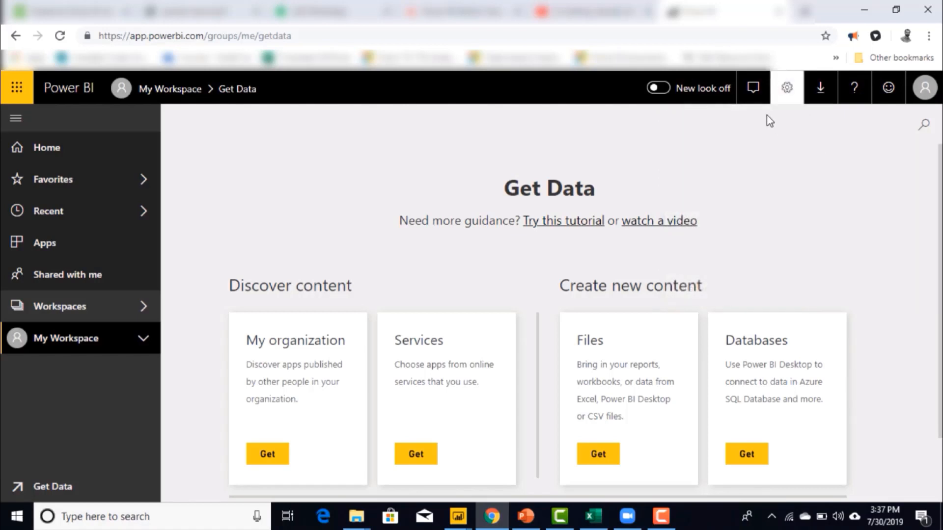
left_click(754, 88)
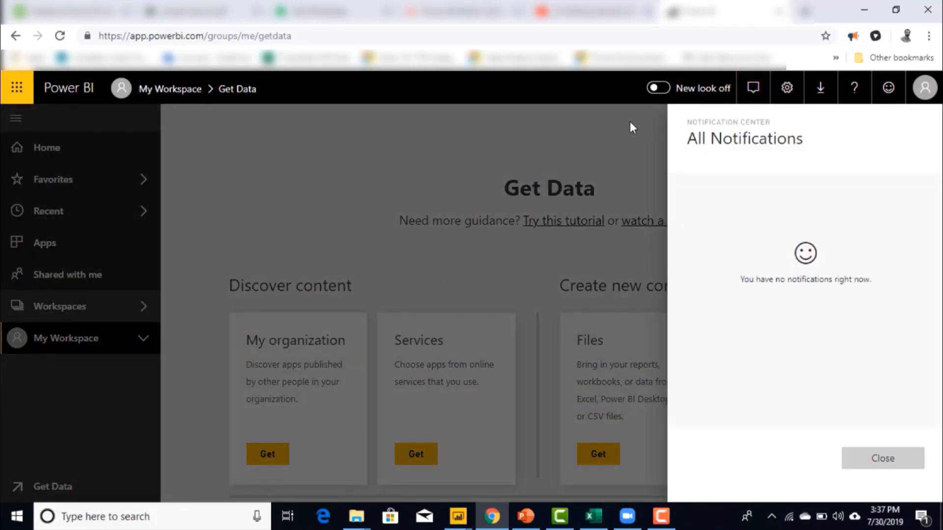
left_click(630, 124)
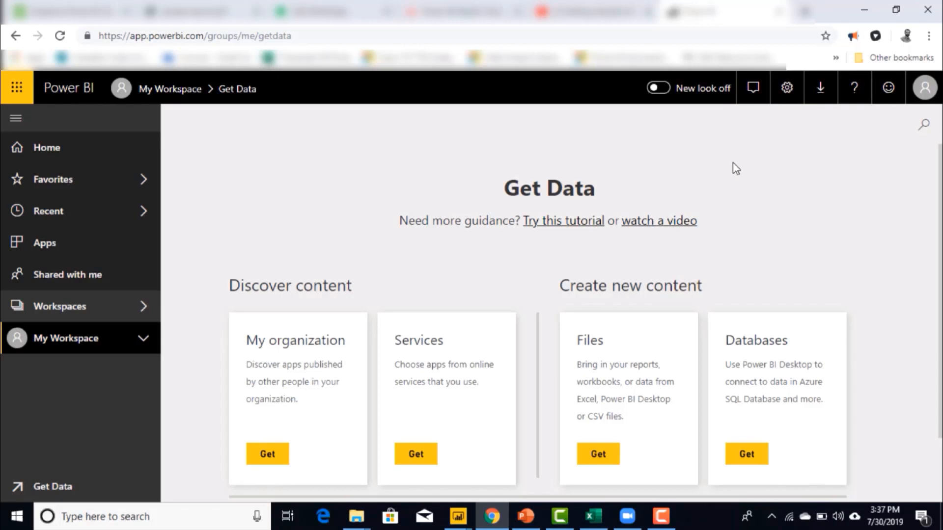
scroll(920, 273, "down", 2)
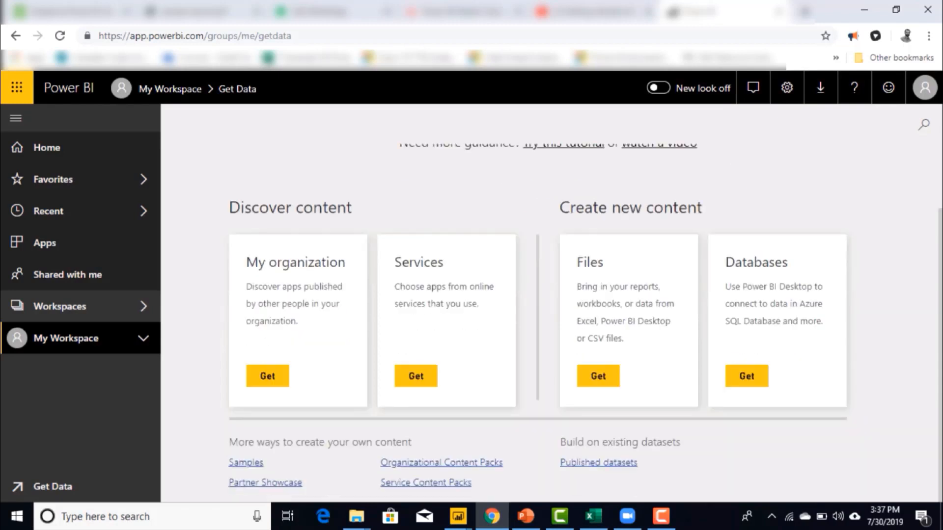
scroll(919, 273, "up", 2)
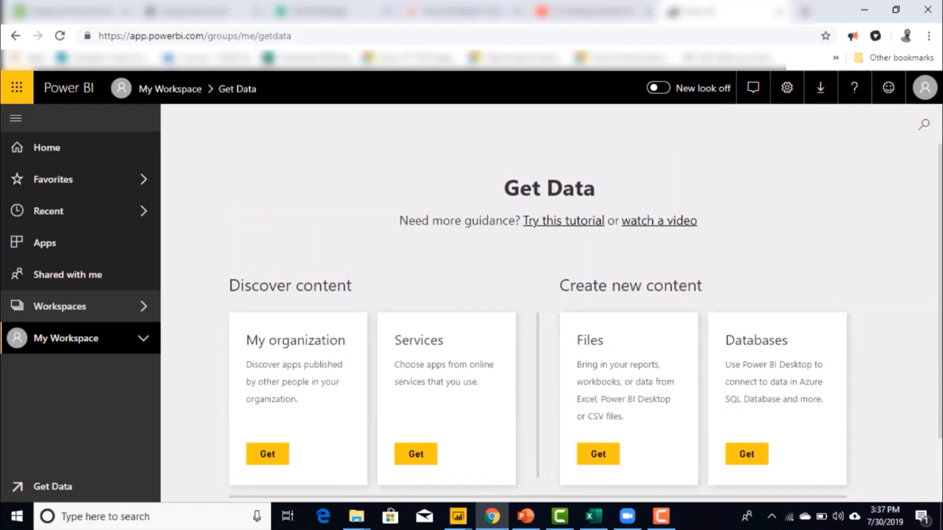
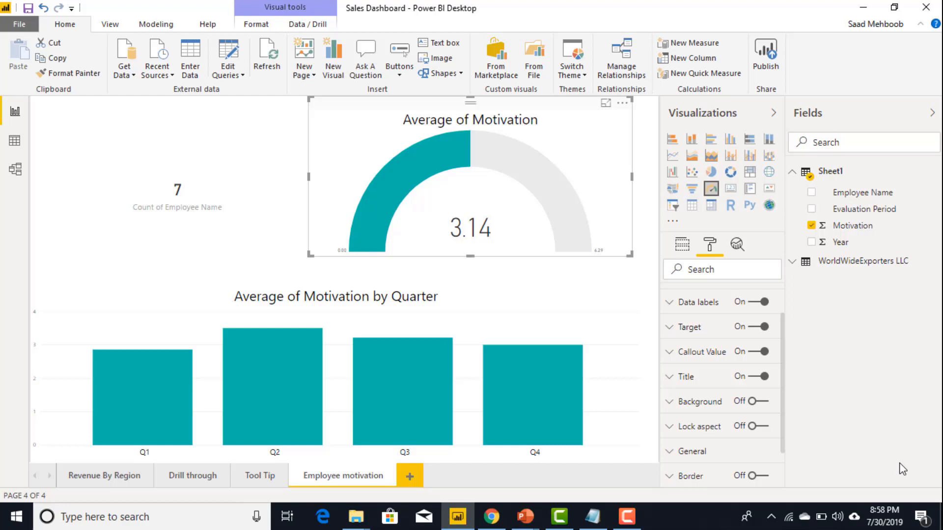
In Power BI Desktop, publish the Sales Dashboard report to My workspace, replacing the existing dataset.
left_click(147, 391)
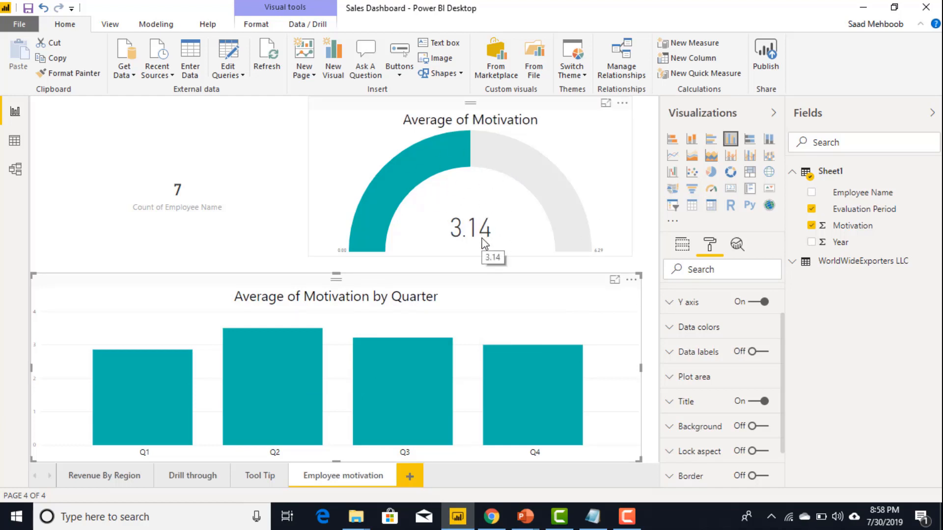
left_click(641, 180)
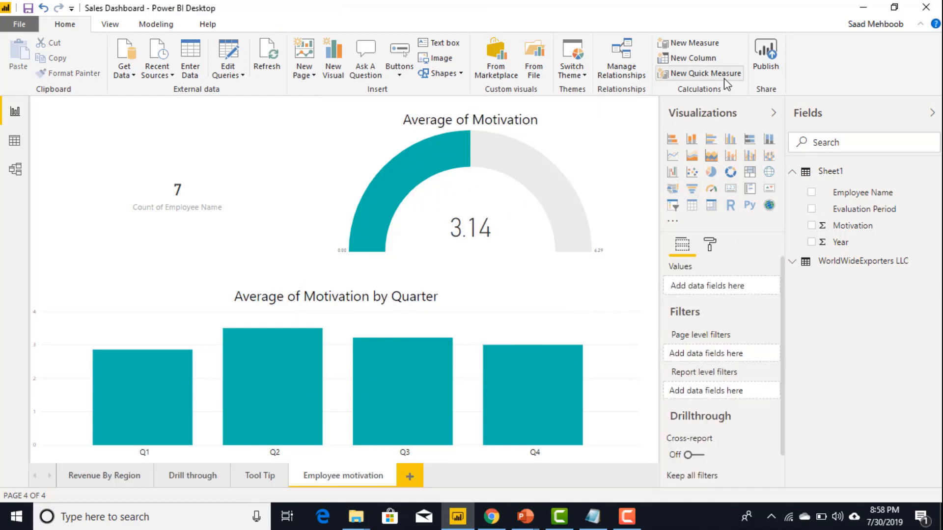
left_click(762, 69)
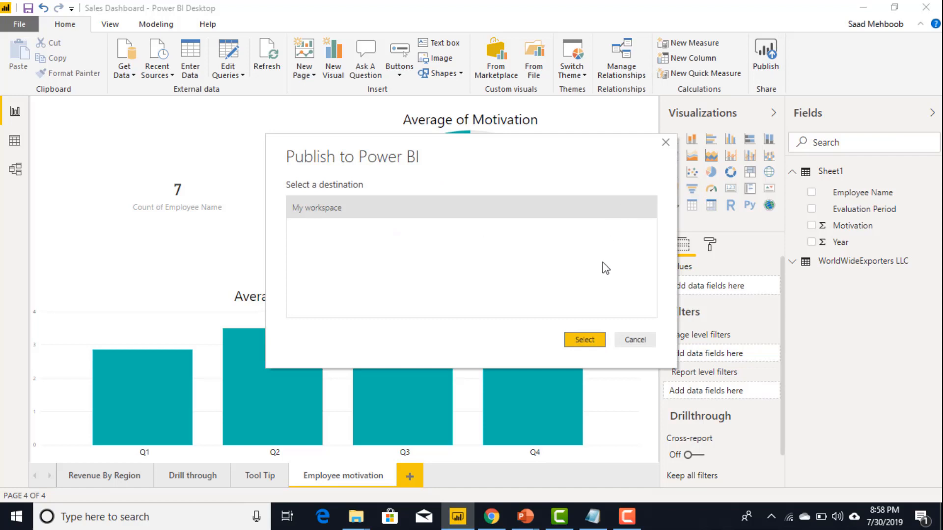
left_click(578, 344)
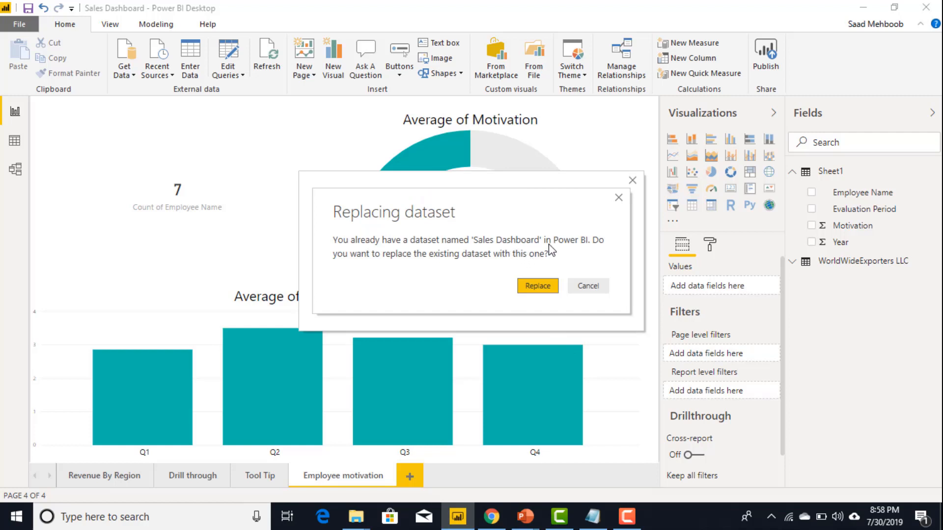
left_click(534, 287)
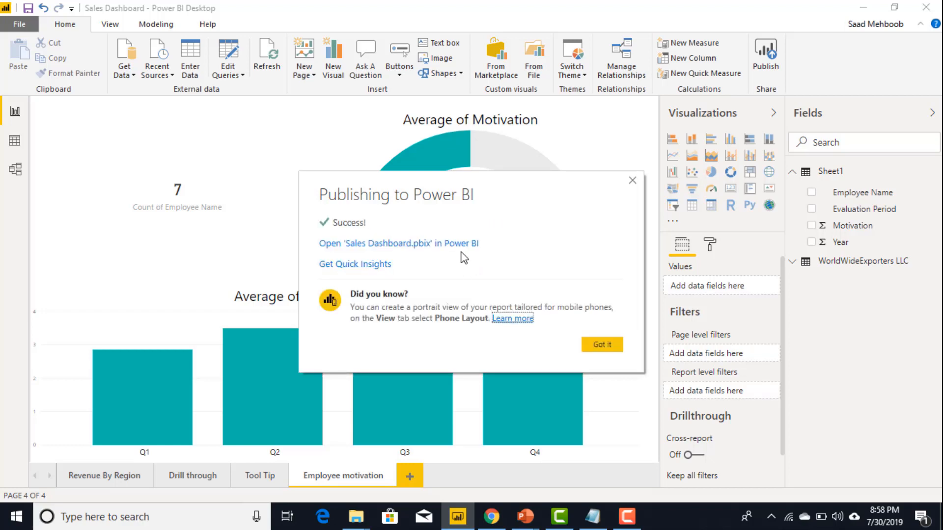
Open the published report in the Power BI service and pin Sales by Channel from Revenue By Region to a new dashboard named Sales and Motivation.
left_click(460, 248)
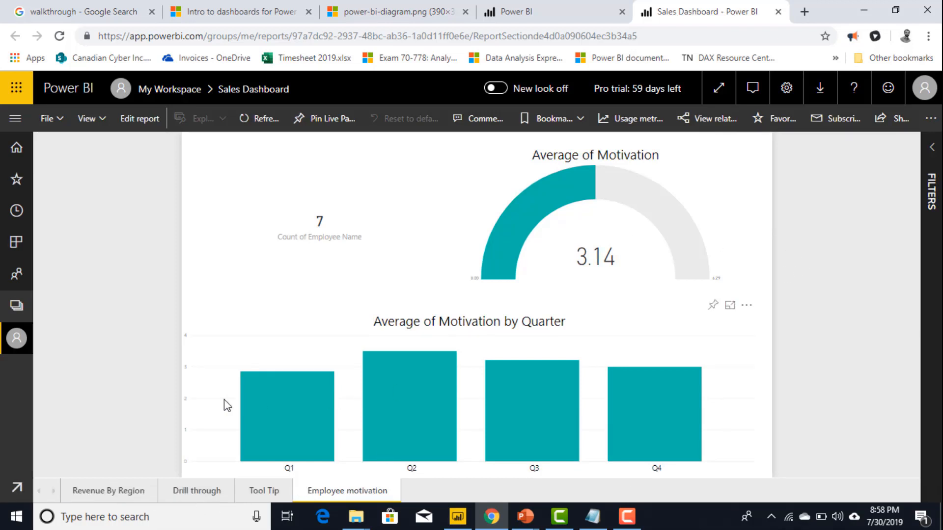
left_click(114, 492)
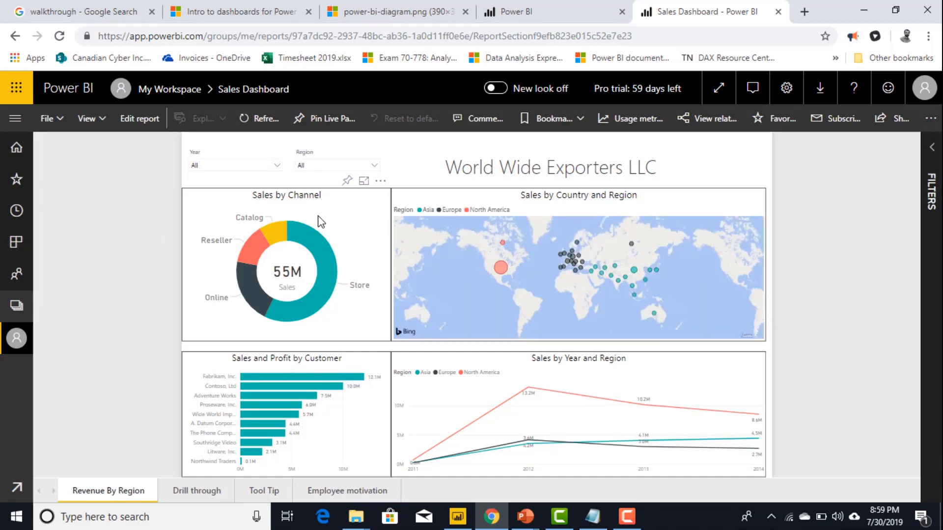
left_click(348, 182)
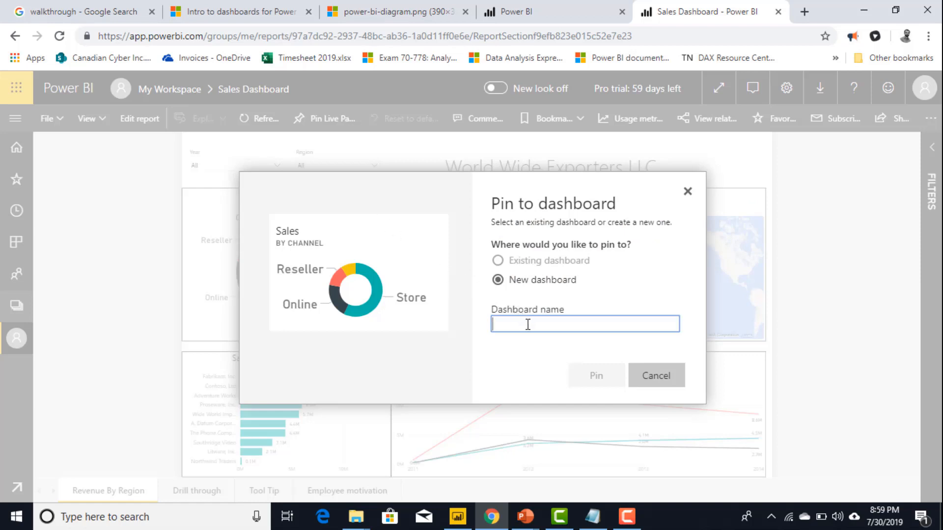
type("Sal")
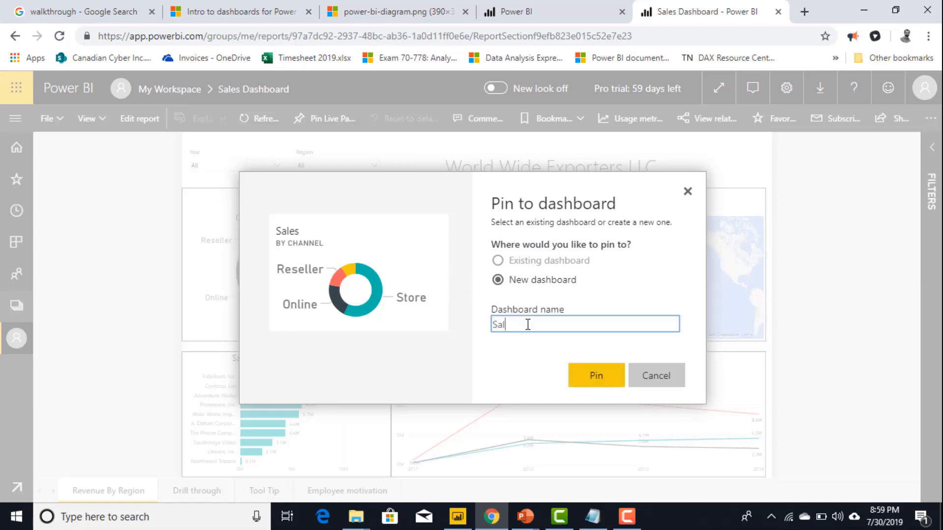
type("es and Motivation")
key("Return")
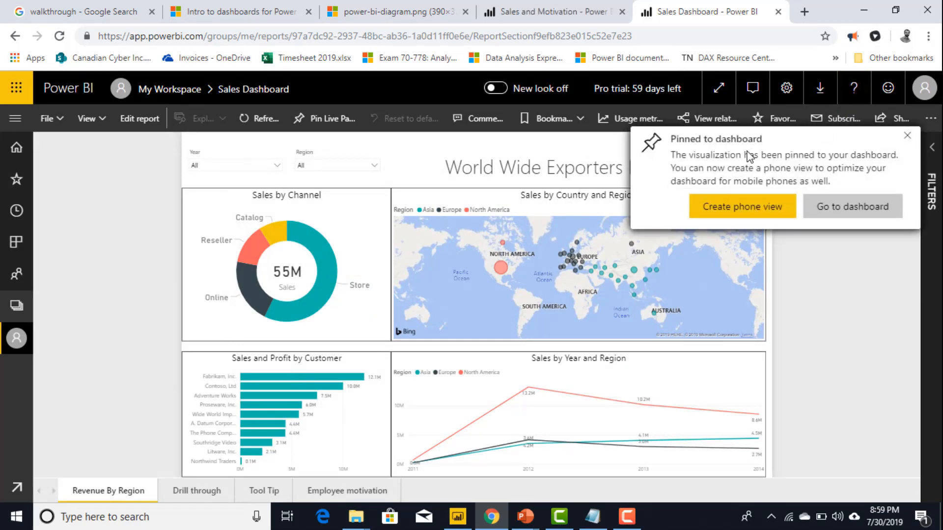
Try resizing the Sales tile on the Sales and Motivation dashboard, and open the tile's source report.
left_click(843, 215)
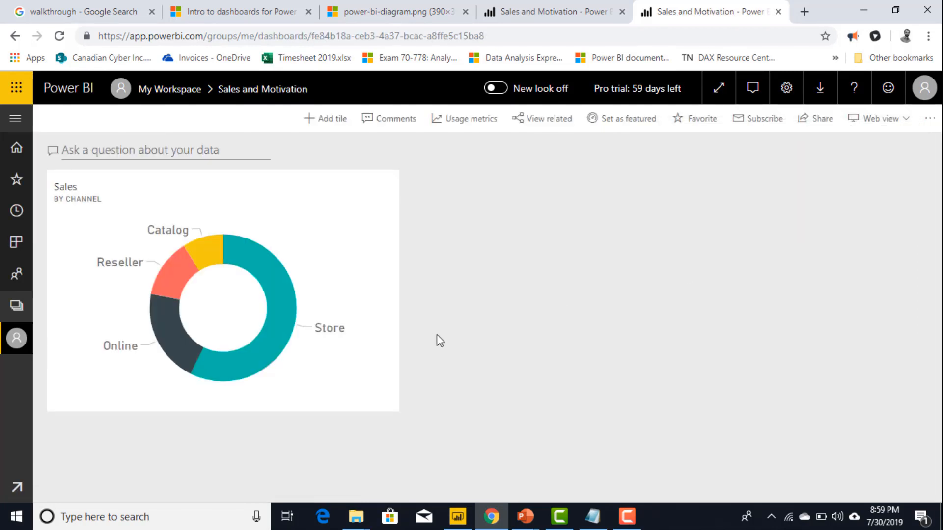
left_click_drag(391, 366, 353, 225)
left_click_drag(394, 401, 390, 380)
left_click(276, 270)
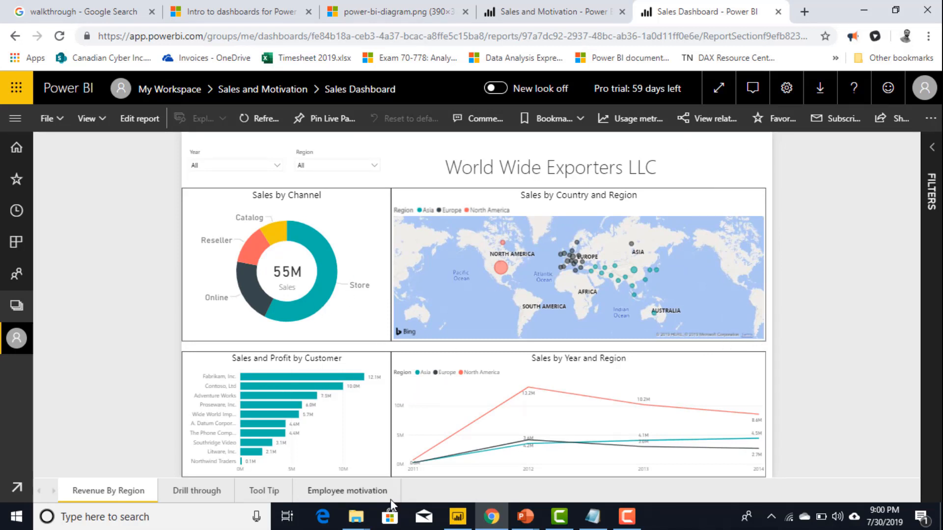
Pin the Average of Motivation gauge from the Employee motivation page to the existing Sales and Motivation dashboard.
left_click(324, 491)
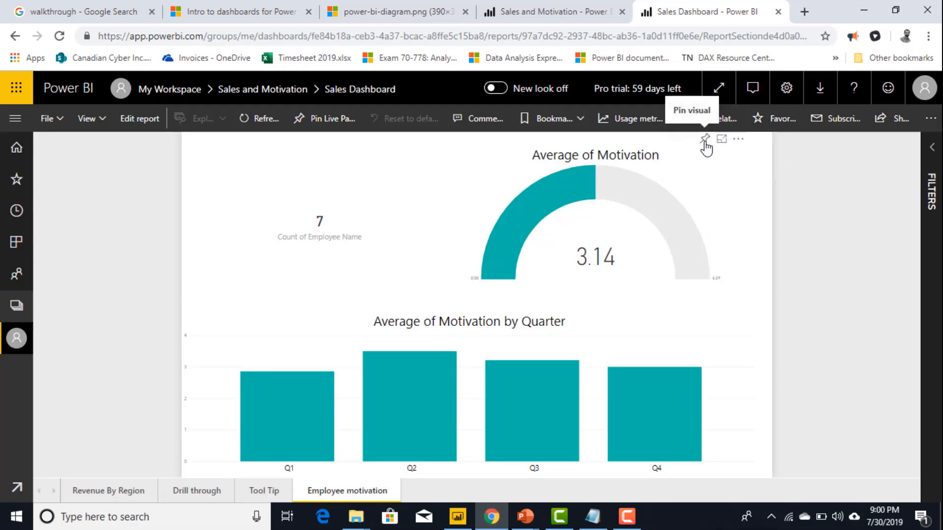
left_click(704, 141)
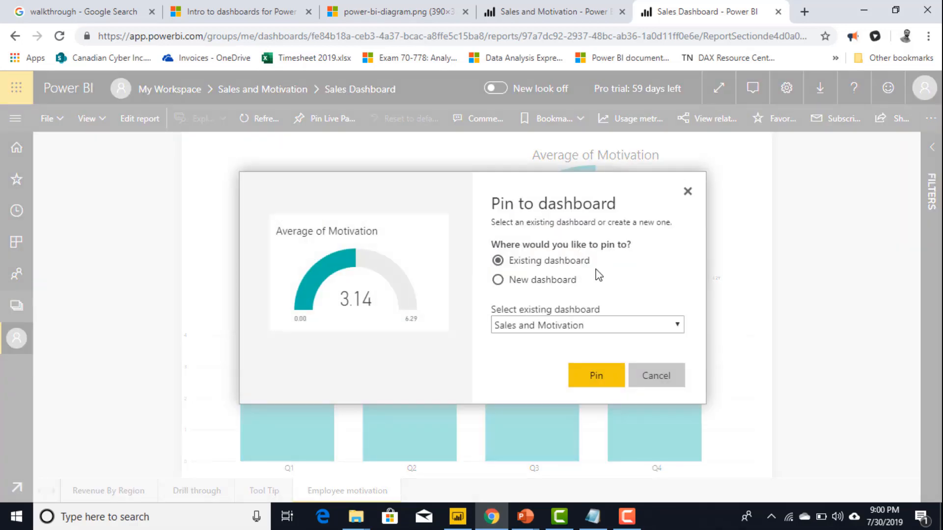
left_click(593, 373)
left_click(592, 374)
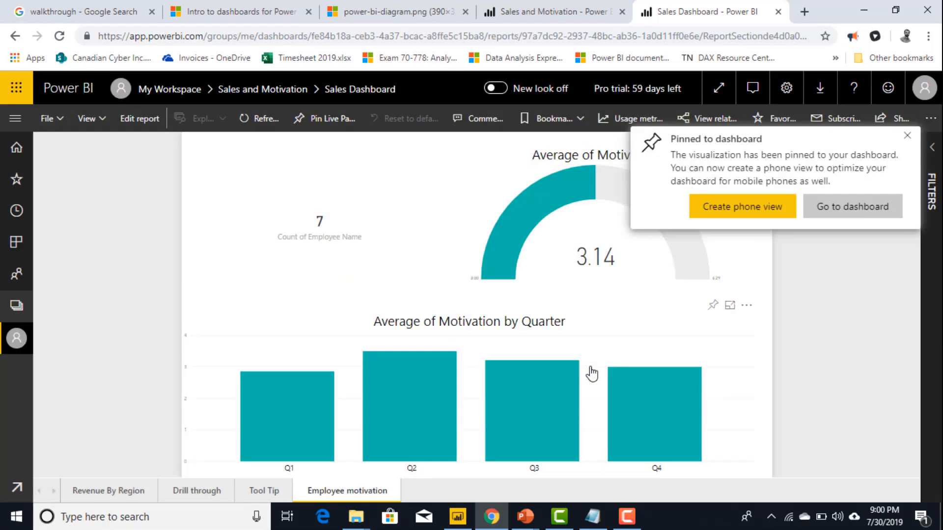
Pin the Average of Motivation by Quarter chart and the Count of Employee Name card to the Sales and Motivation dashboard.
left_click(713, 306)
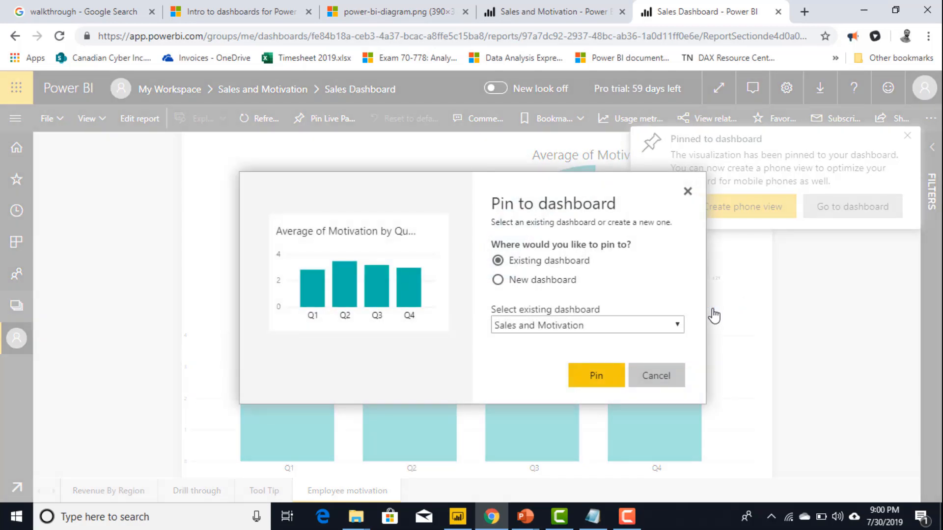
left_click(594, 381)
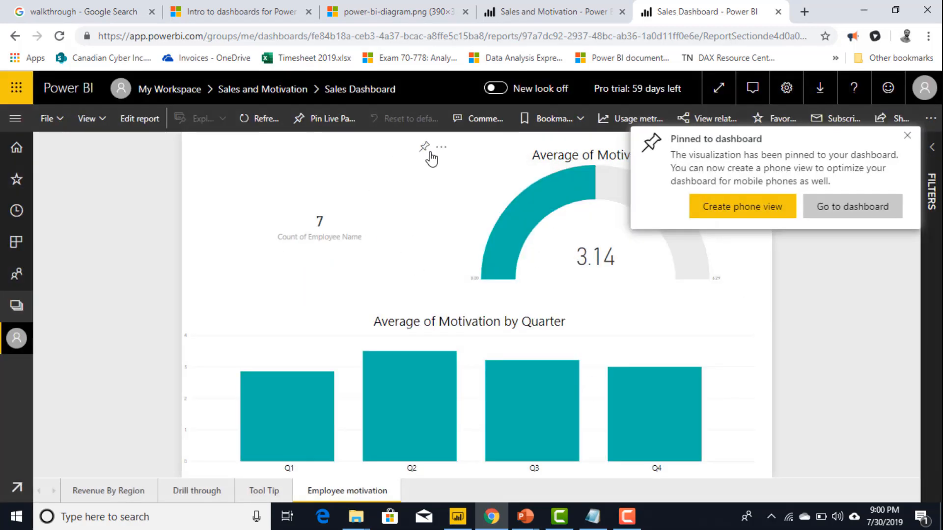
left_click(424, 148)
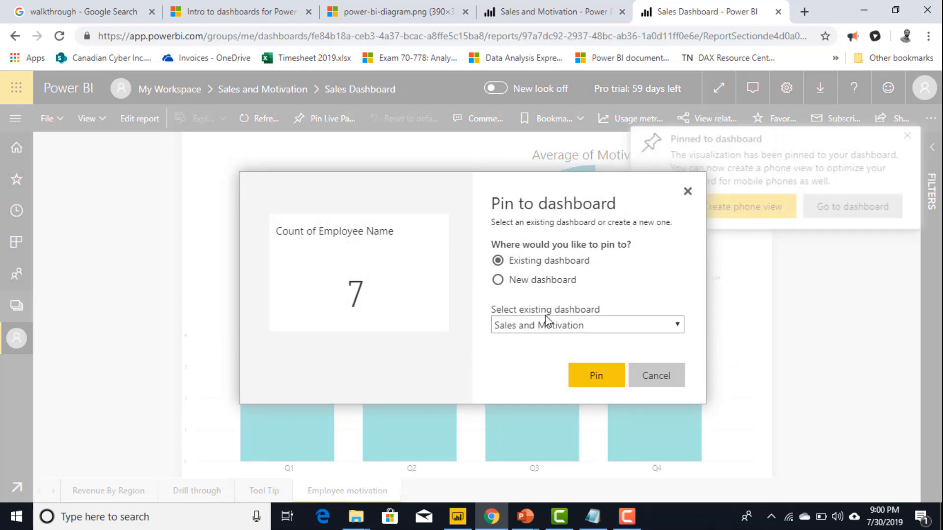
left_click(594, 383)
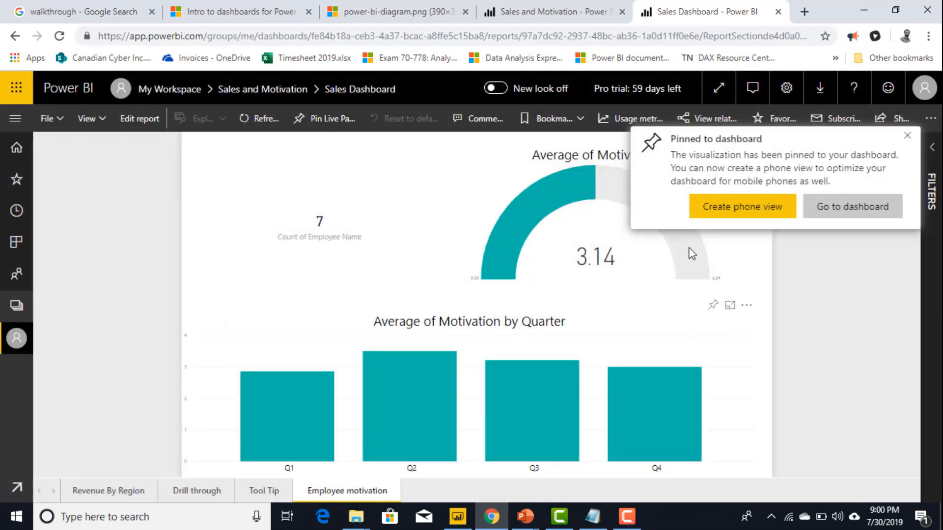
Go to the Sales and Motivation dashboard and move the Count of Employee Name tile directly beside the Sales tile, above the gauge.
left_click(848, 205)
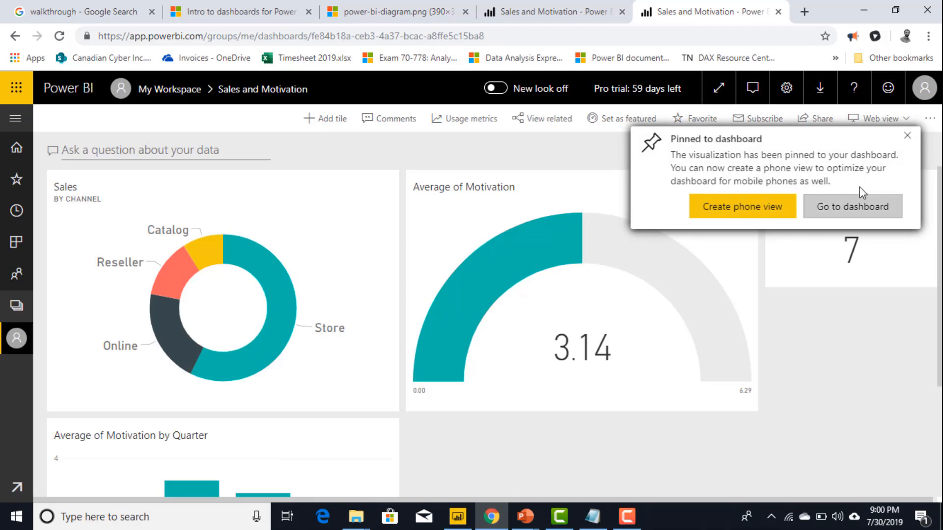
left_click(907, 136)
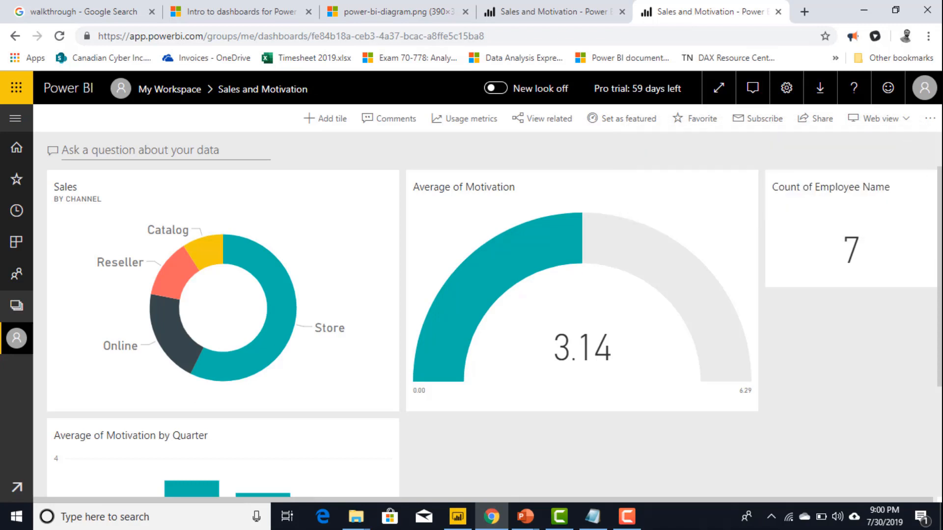
left_click_drag(843, 244, 478, 246)
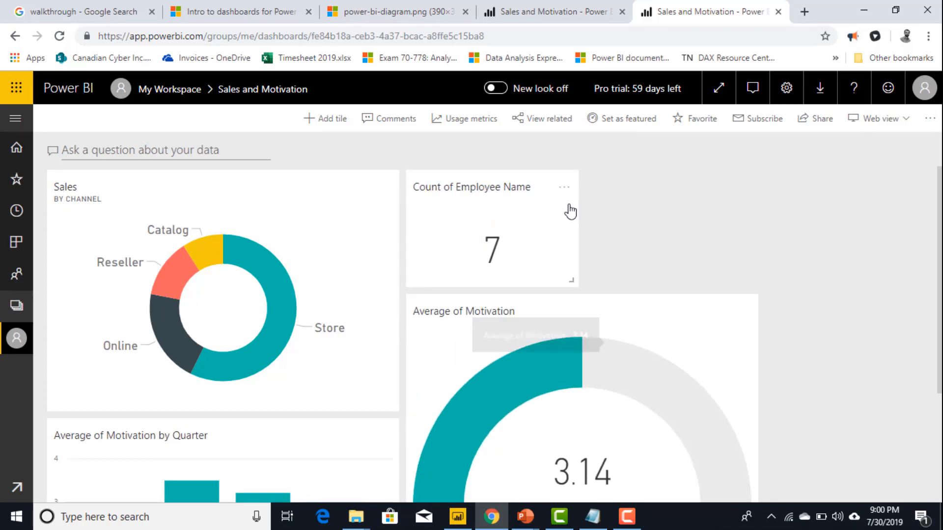
Shrink the Average of Motivation gauge tile to the height of the Count of Employee Name tile and move it directly beside that card.
mouse_move(940, 279)
left_mouse_down()
mouse_move(940, 349)
mouse_move(940, 279)
left_mouse_up()
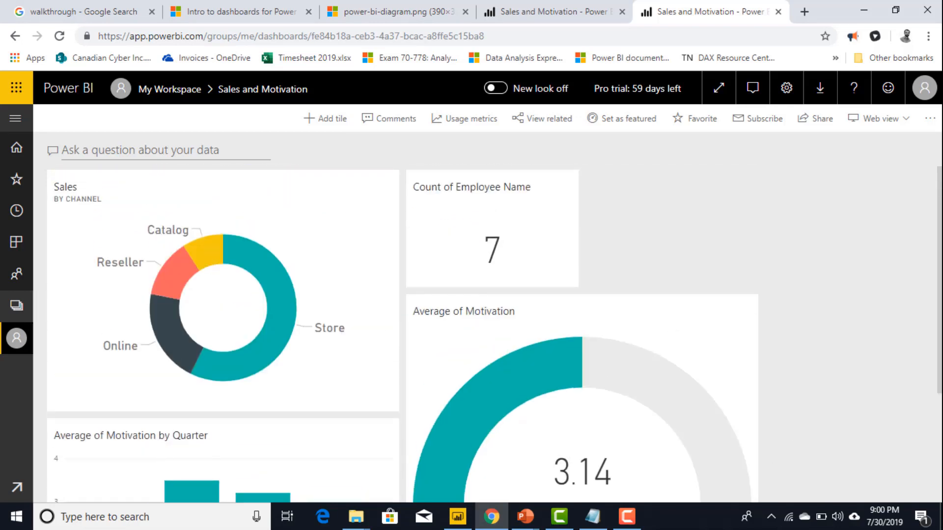
left_click_drag(940, 279, 940, 348)
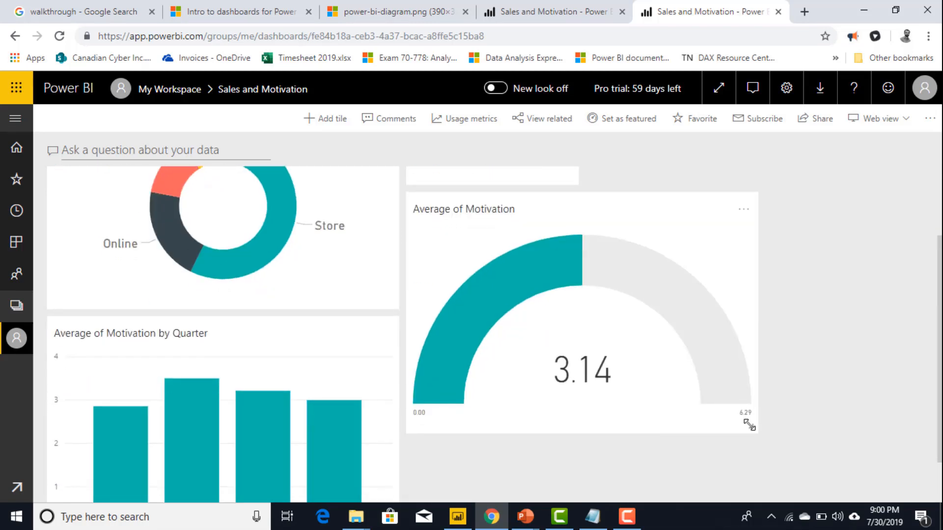
left_click_drag(750, 426, 712, 322)
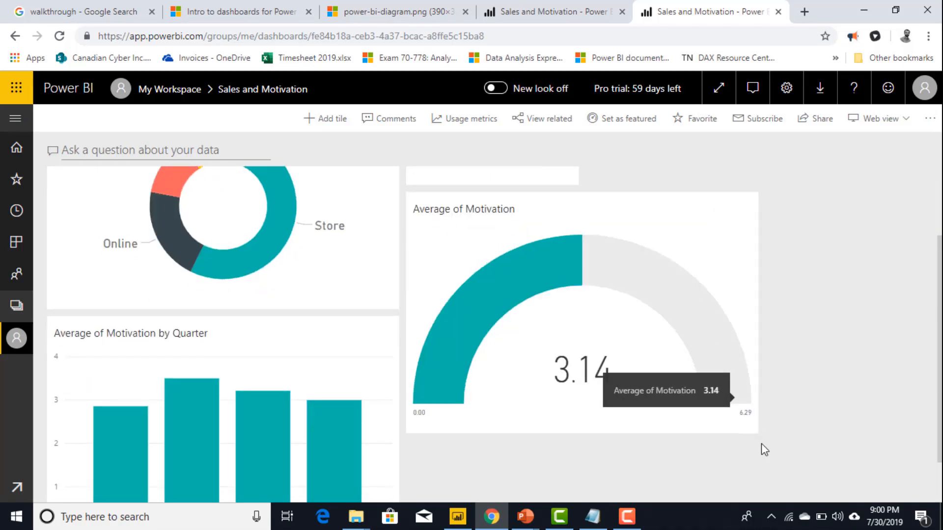
left_click_drag(750, 426, 641, 269)
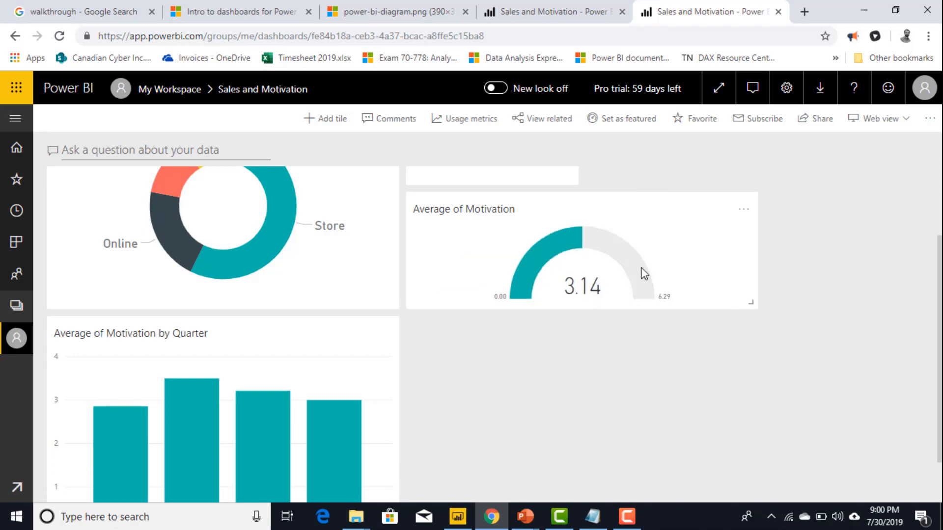
left_click_drag(941, 313, 942, 241)
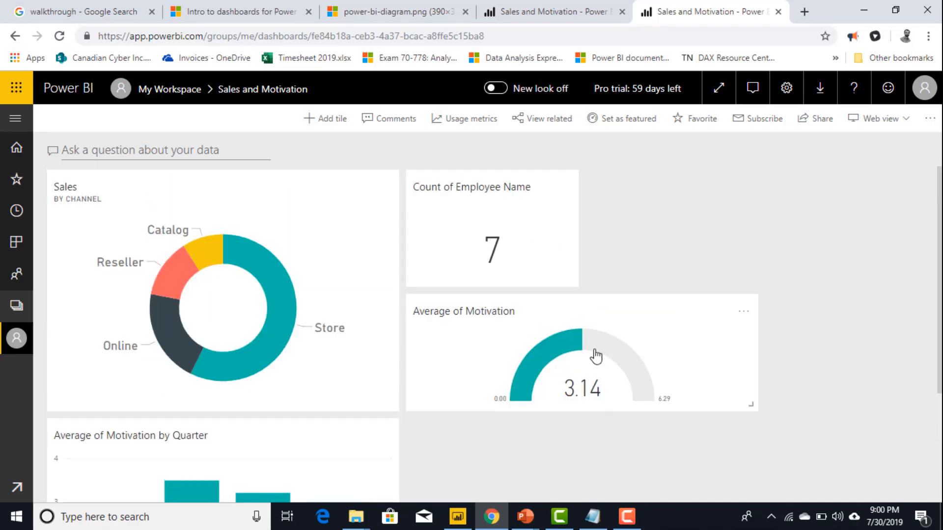
left_click_drag(596, 354, 784, 223)
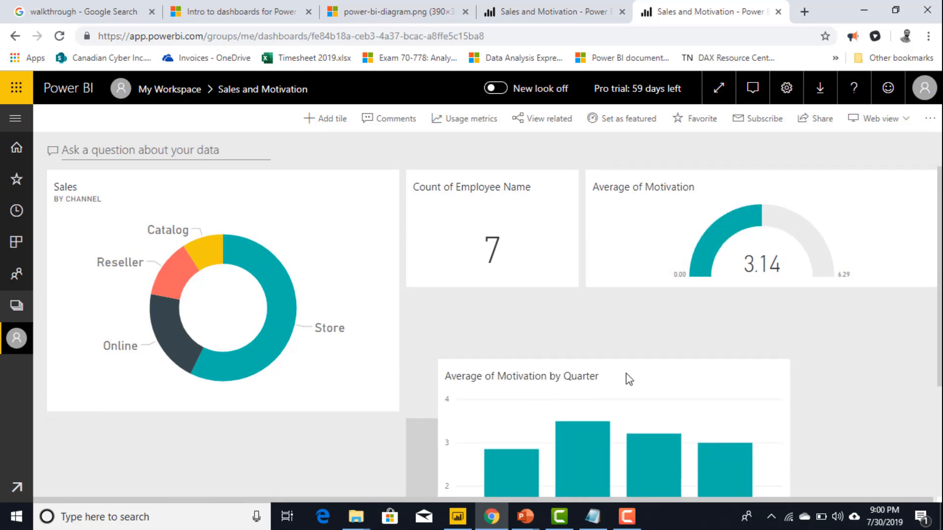
Move the Average of Motivation by Quarter tile below the Count of Employee Name card, and return to the Sales and Motivation dashboard.
left_click(228, 410)
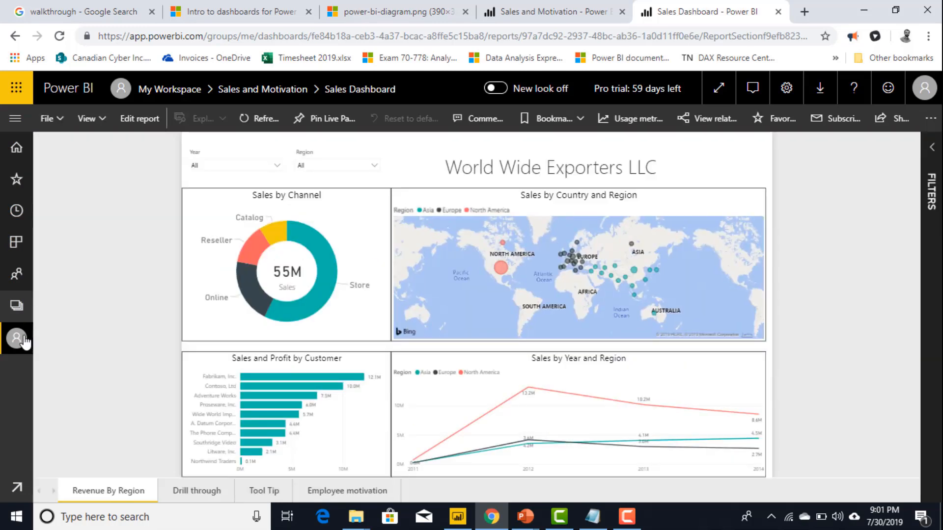
left_click(22, 340)
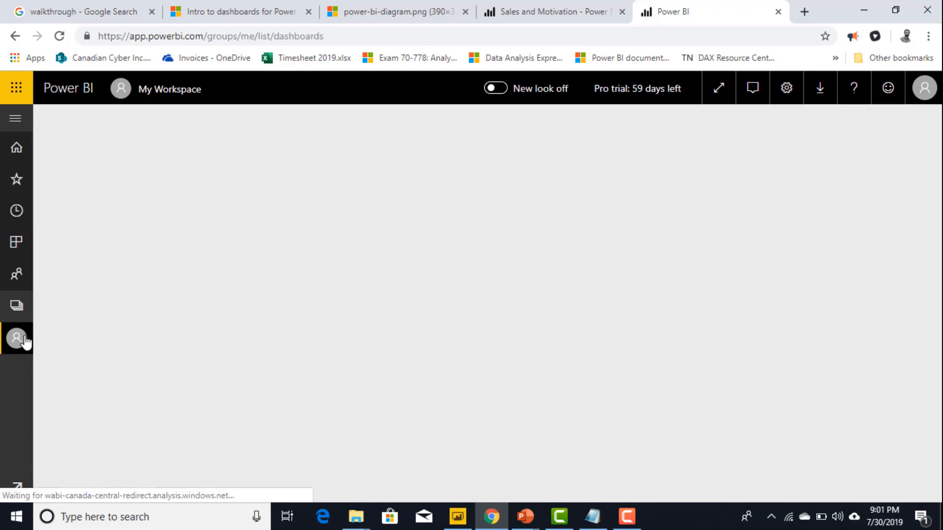
left_click(148, 268)
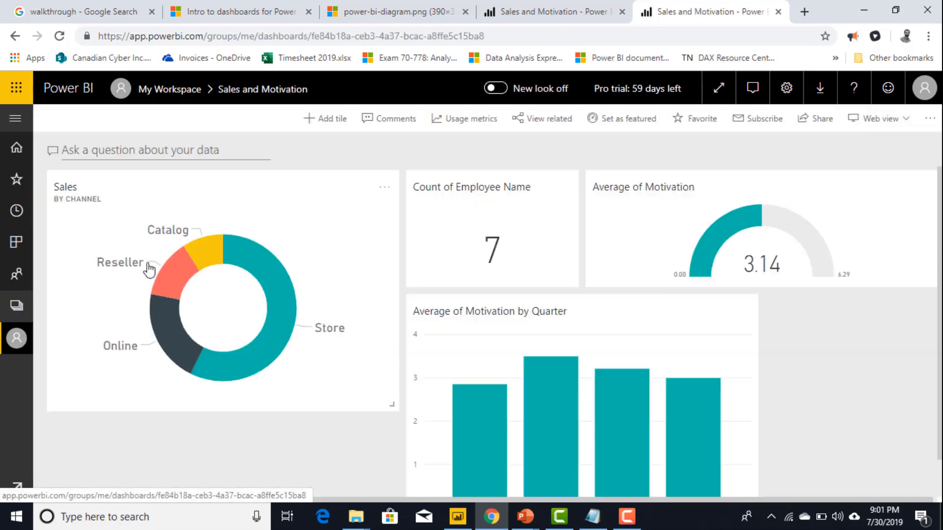
Make the Sales tile taller and widen the Average of Motivation by Quarter tile to align with the edges of the neighbouring tiles.
left_click_drag(396, 407, 397, 478)
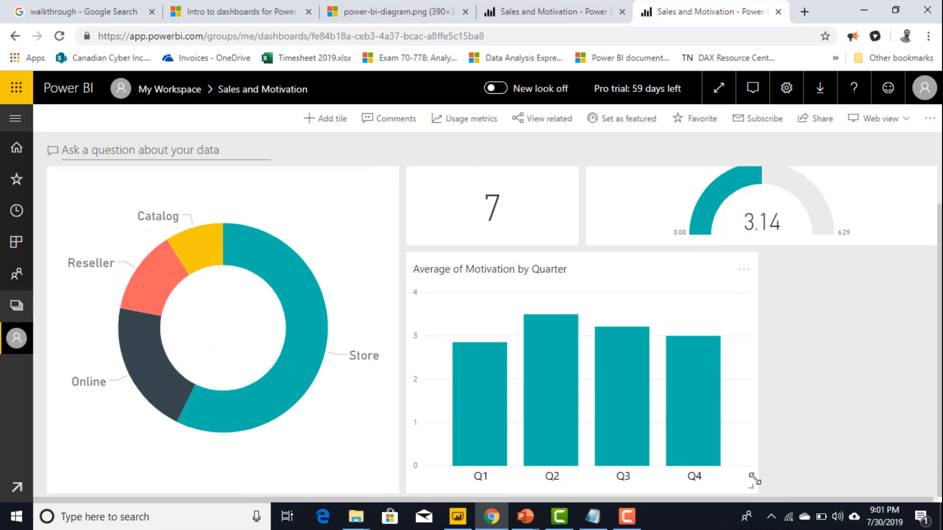
left_click_drag(751, 480, 922, 481)
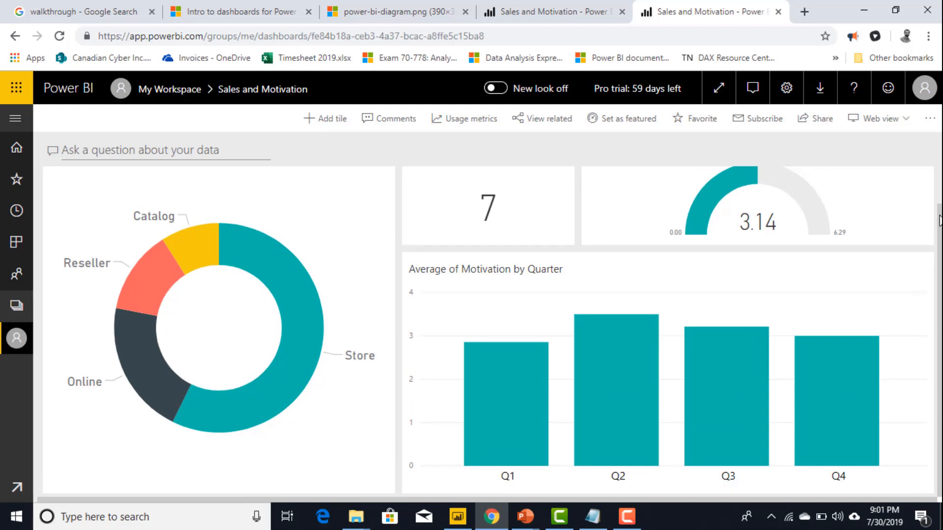
left_click_drag(939, 218, 939, 180)
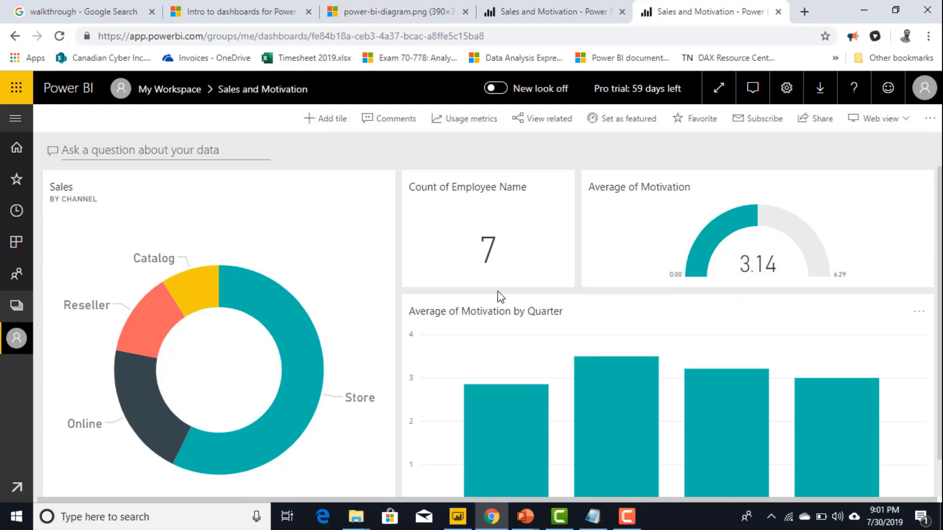
Switch the Sales and Motivation dashboard to phone view and look through the phone layout of its tiles.
left_click(904, 123)
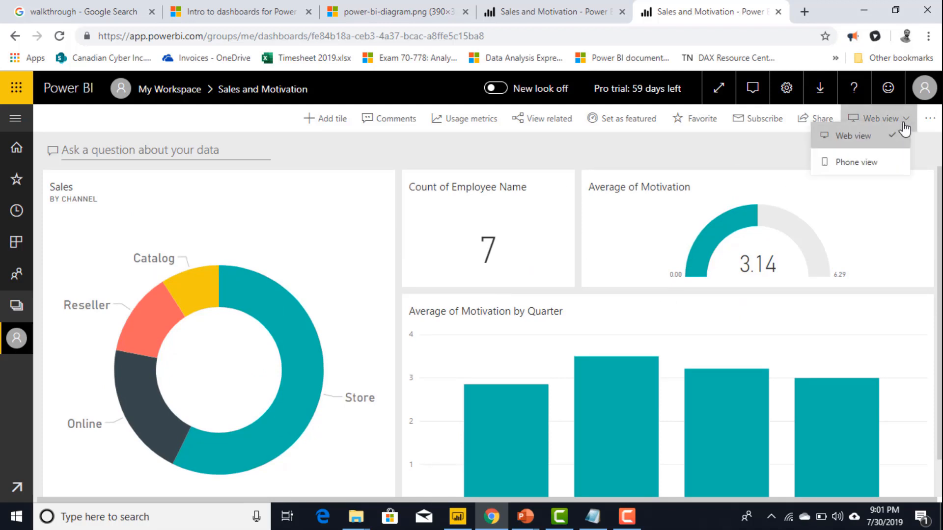
left_click(858, 167)
left_click(614, 329)
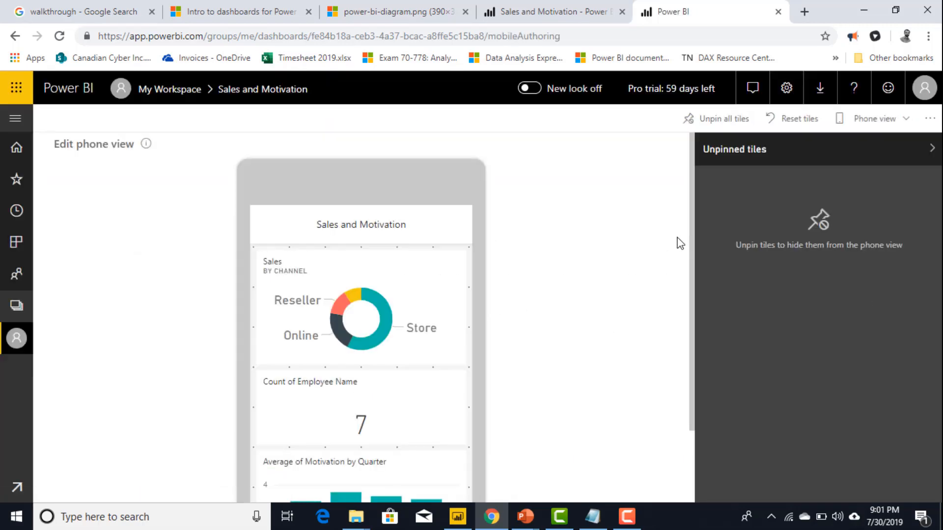
left_click(371, 397)
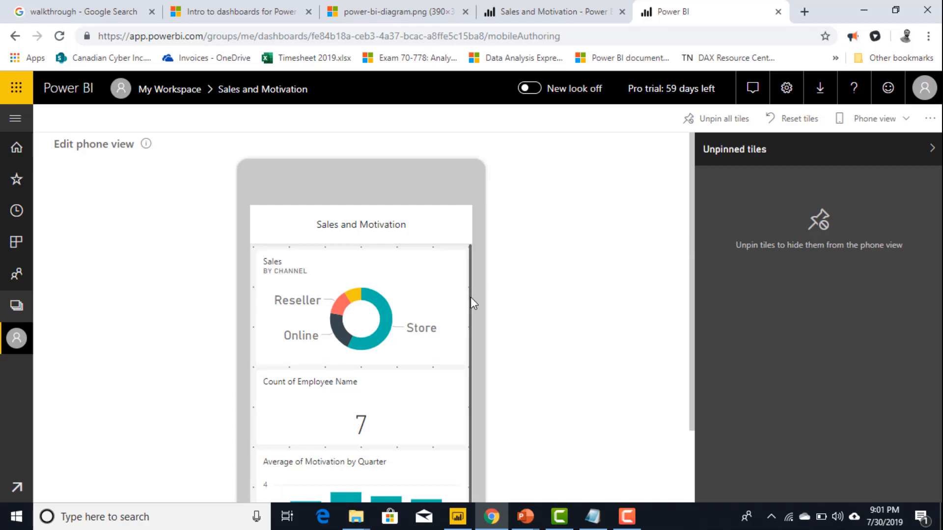
scroll(465, 354, "down", 2)
scroll(460, 369, "up", 2)
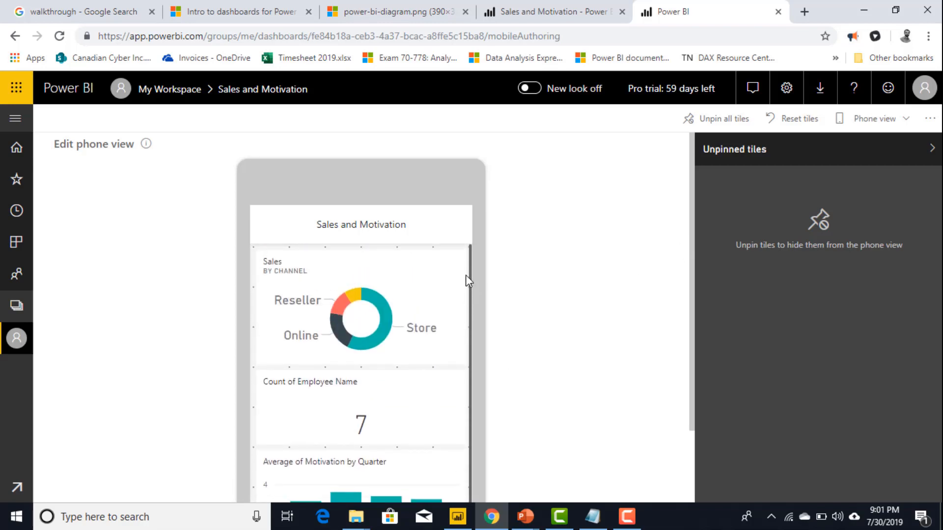
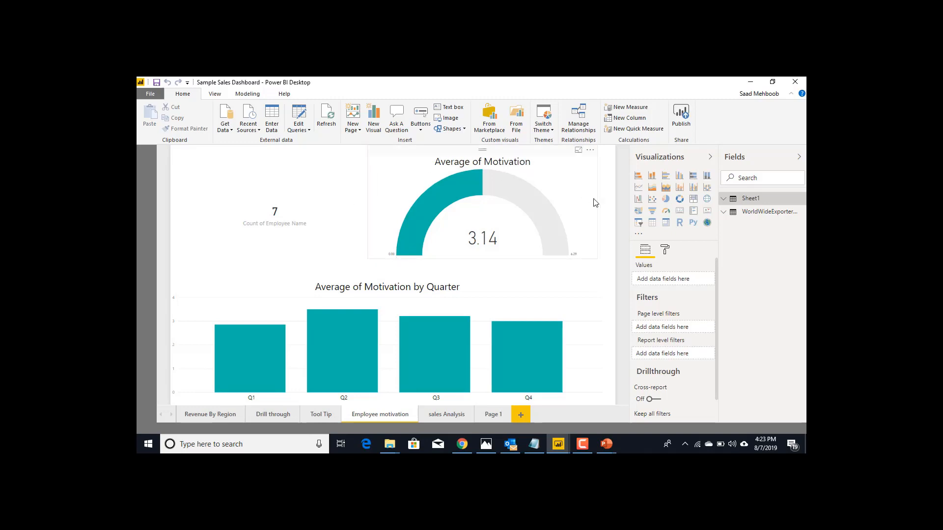
In Power BI Desktop, open the query editor and show the Source step of the Sheet1 query.
left_click(300, 118)
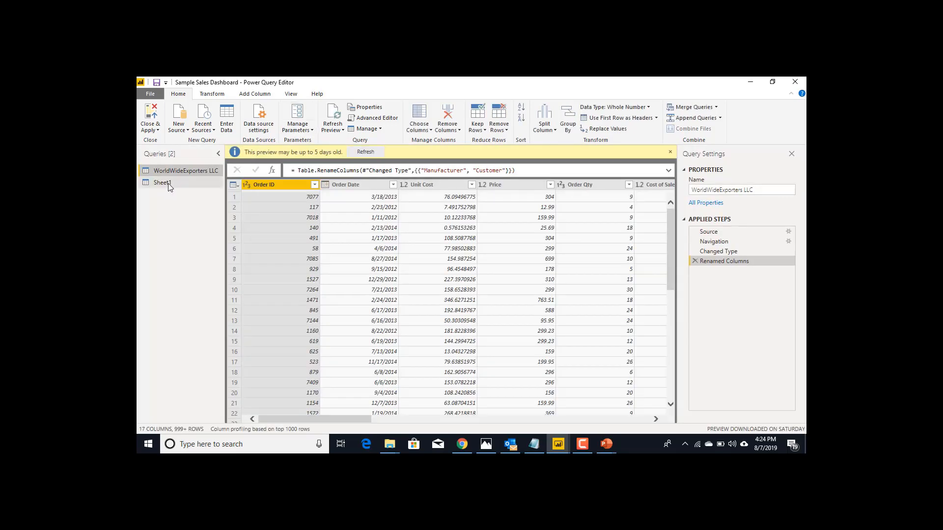
left_click(168, 184)
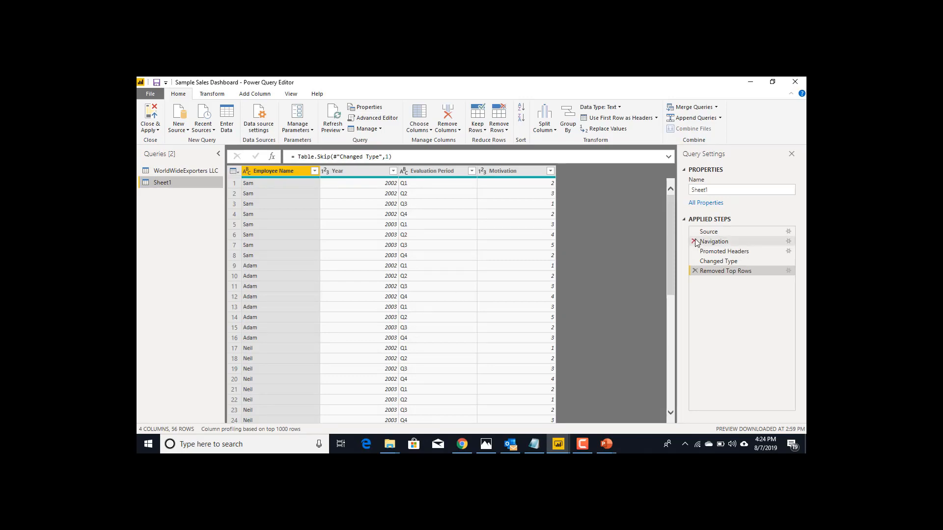
left_click(708, 233)
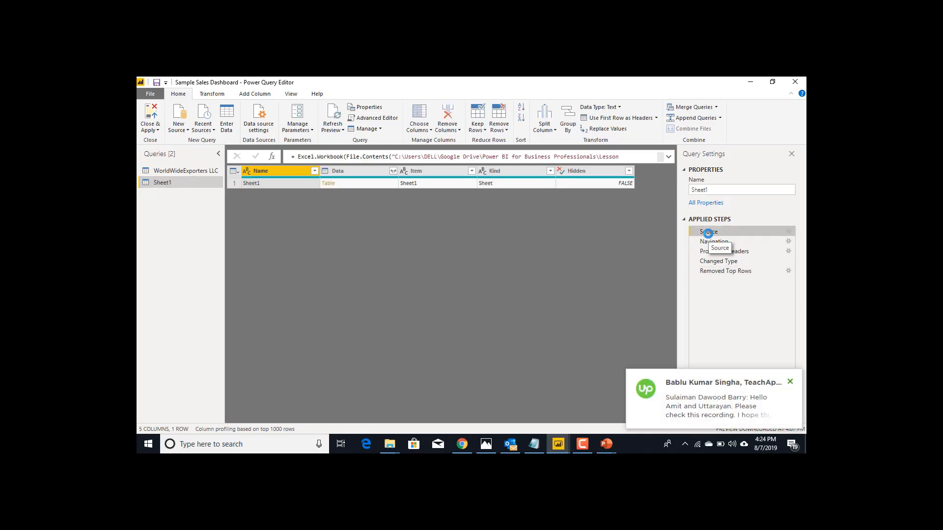
left_click(790, 383)
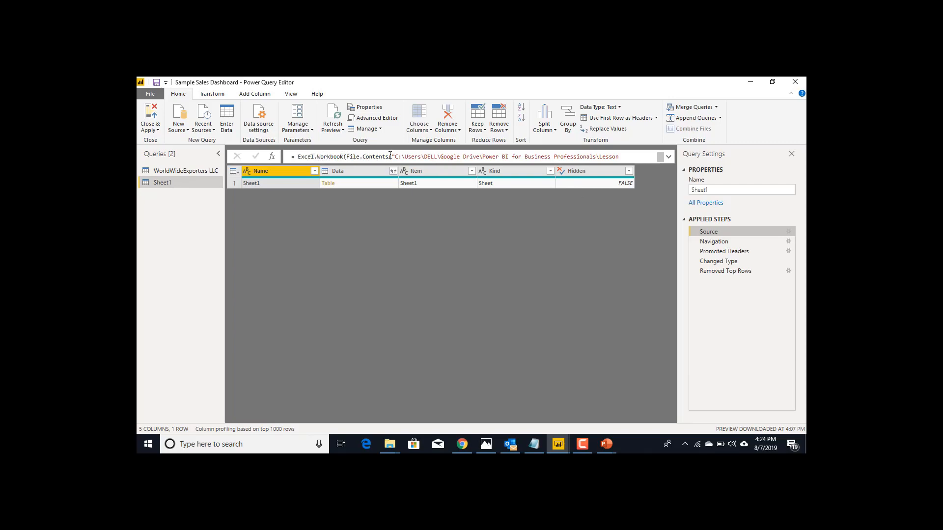
Examine the full file path in the Source step's formula, and close the query editor to return to the report.
left_click_drag(399, 156, 604, 158)
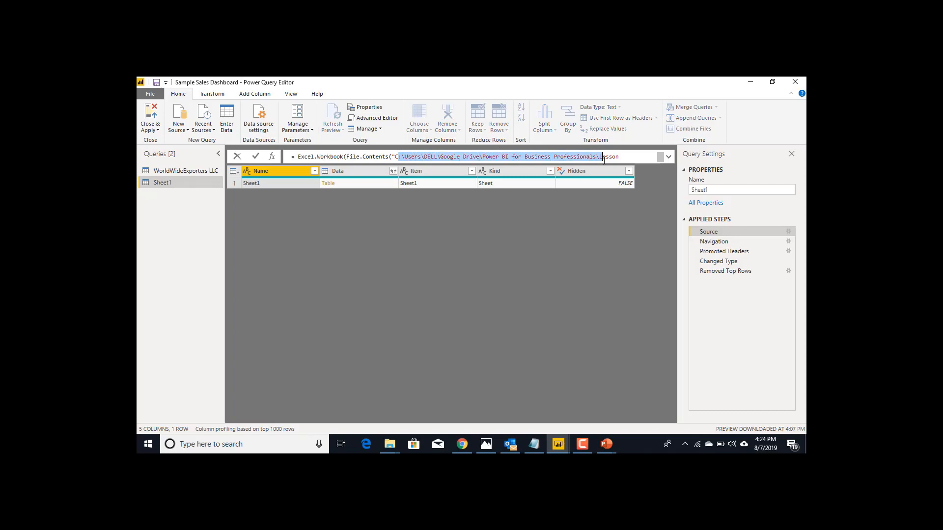
left_click(669, 158)
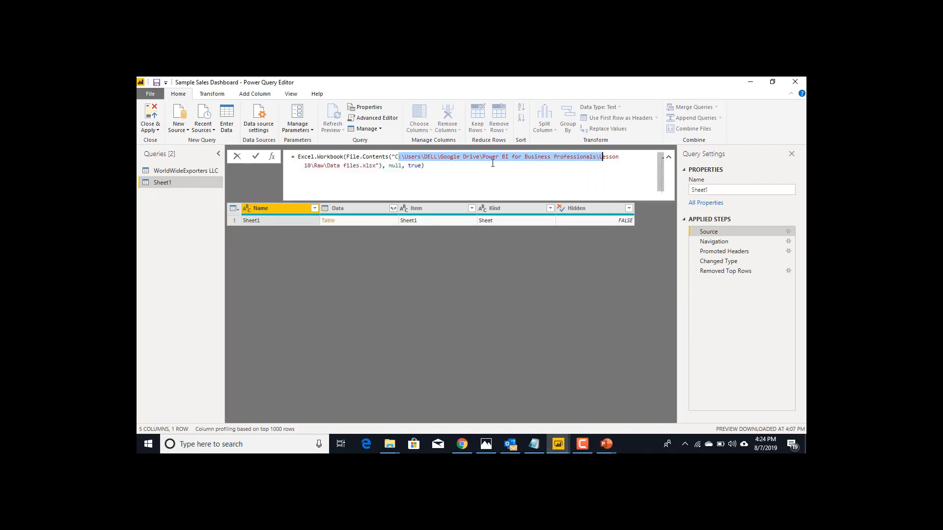
left_click(395, 157)
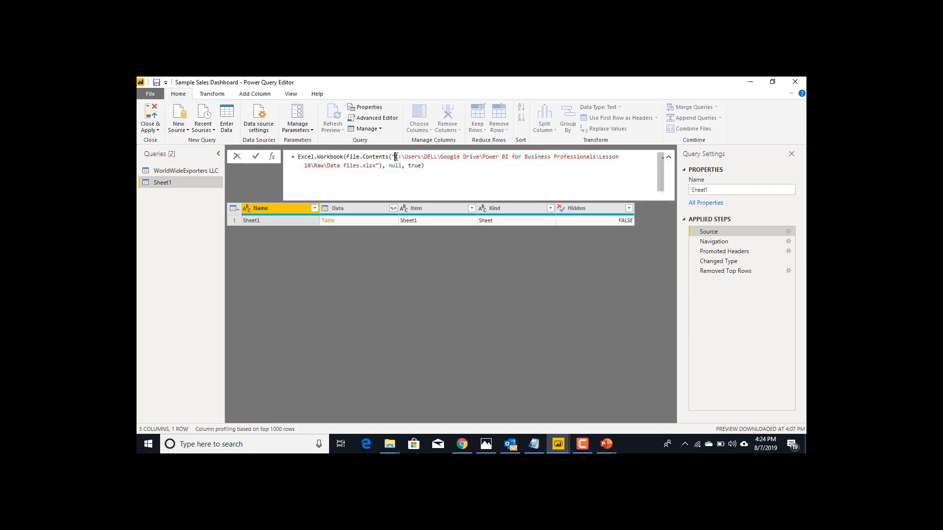
left_click_drag(396, 157, 377, 166)
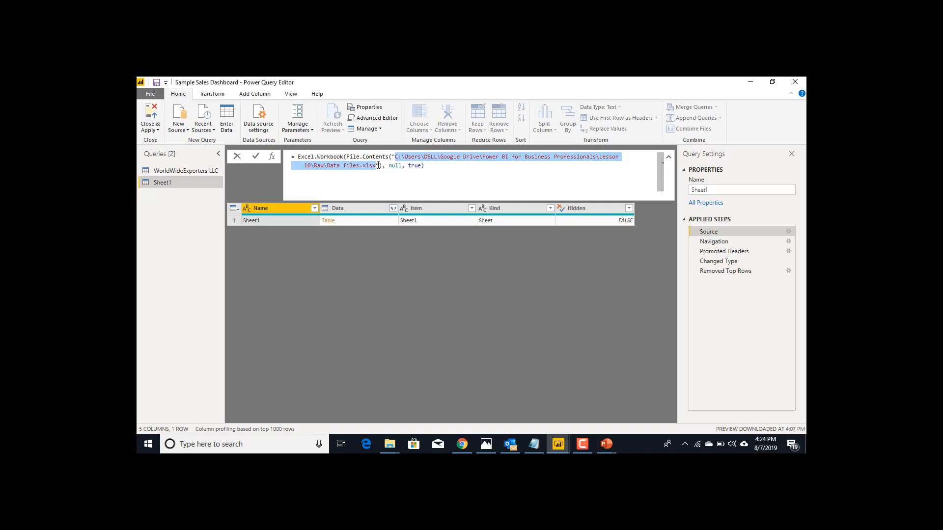
left_click(450, 181)
left_click(404, 314)
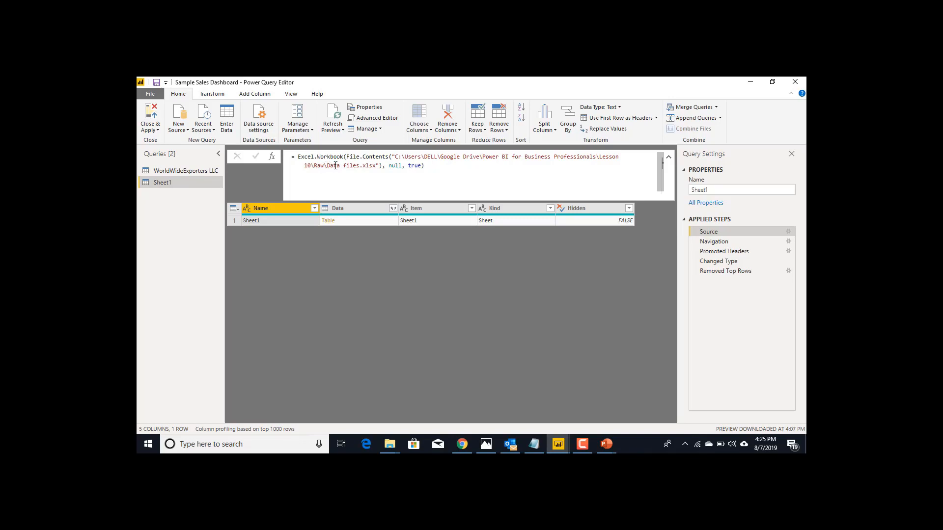
left_click(153, 126)
left_click(217, 177)
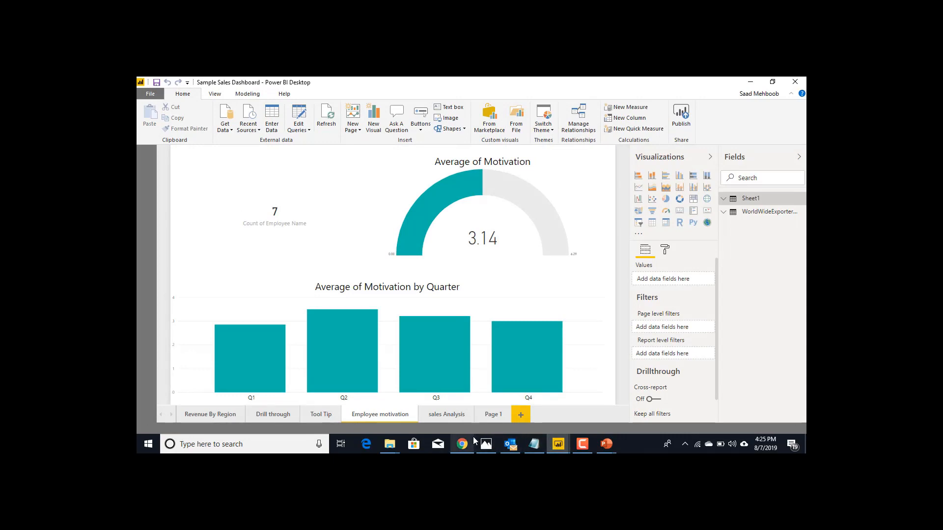
Switch to File Explorer and open the Data files workbook from the Raw folder of Lesson 10.
mouse_move(390, 443)
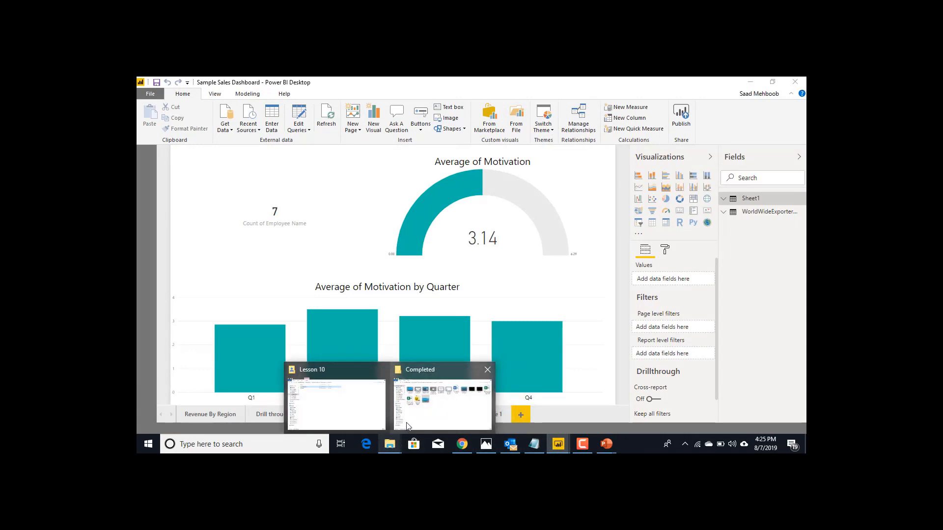
left_click(407, 426)
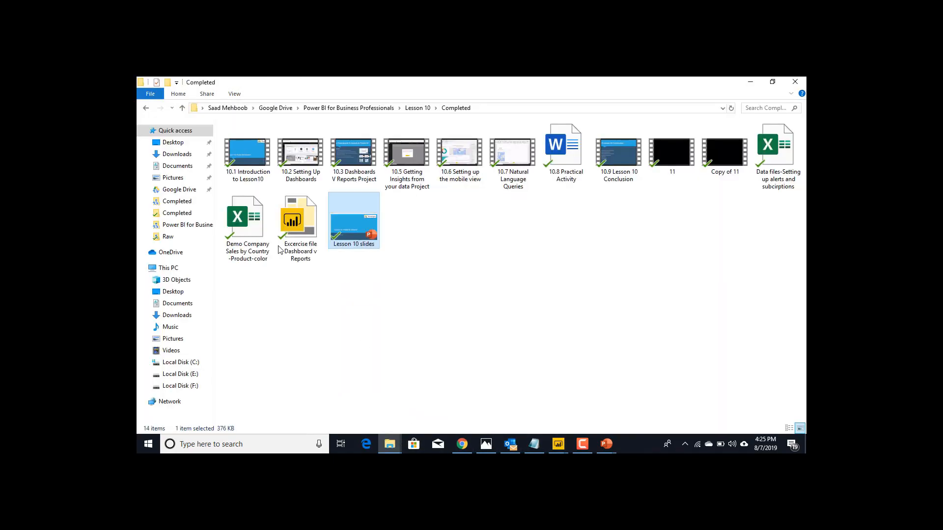
left_click(145, 109)
double_click(266, 154)
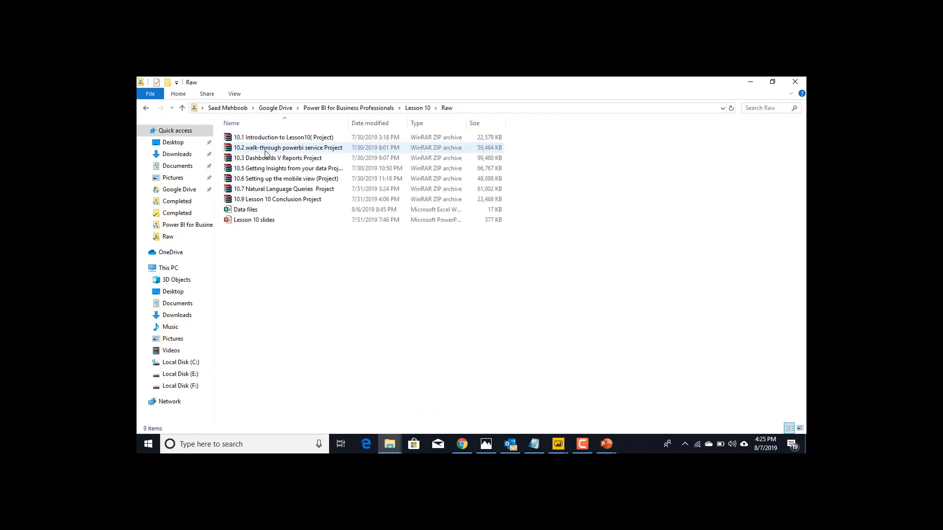
left_click(248, 211)
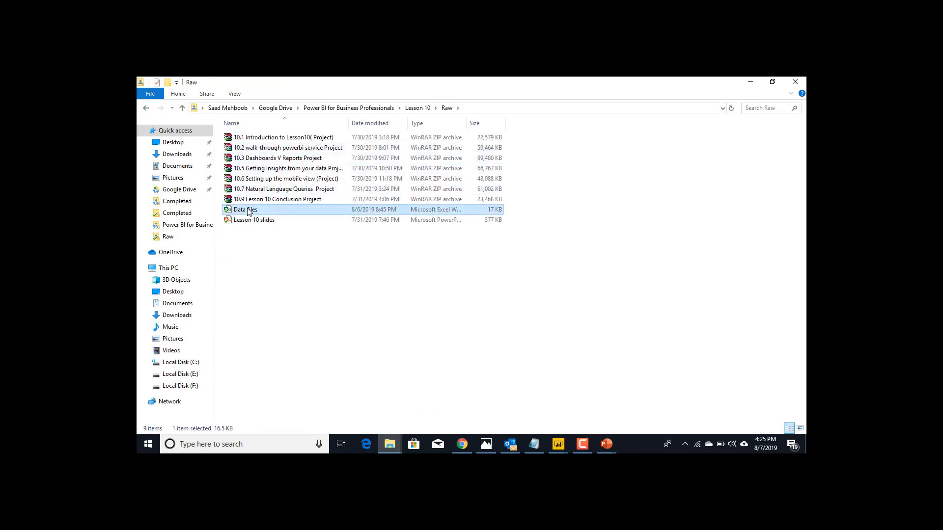
double_click(248, 211)
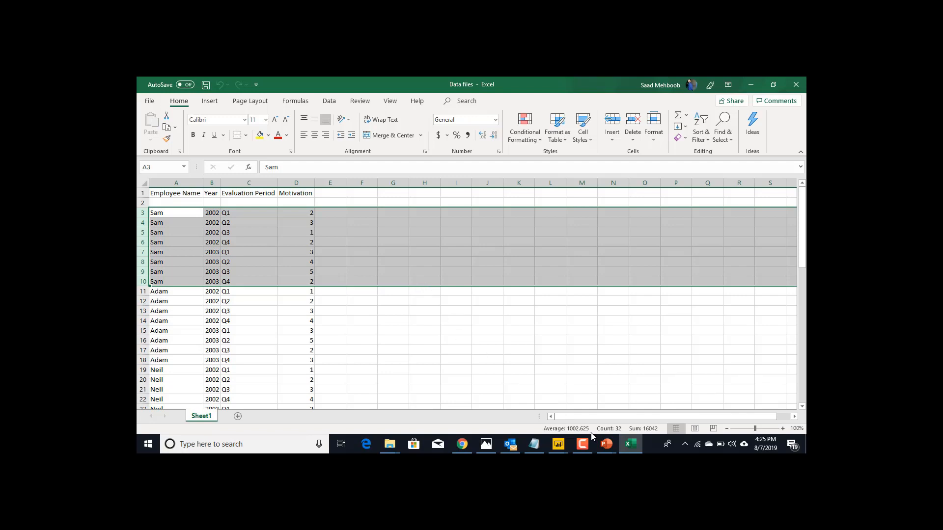
Switch to the Power BI service in Chrome, view the Sales Dashboard dashboard and go back to the dashboard list of My workspace.
left_click(466, 444)
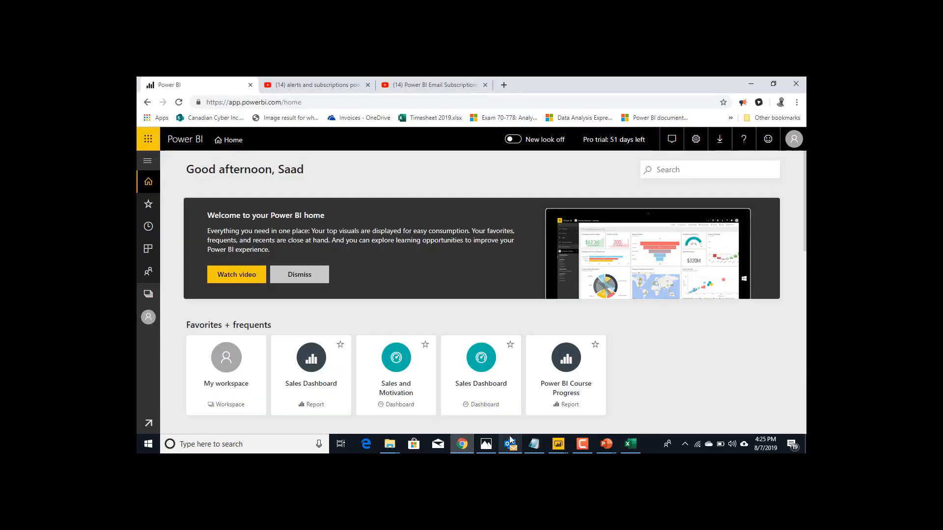
left_click(480, 393)
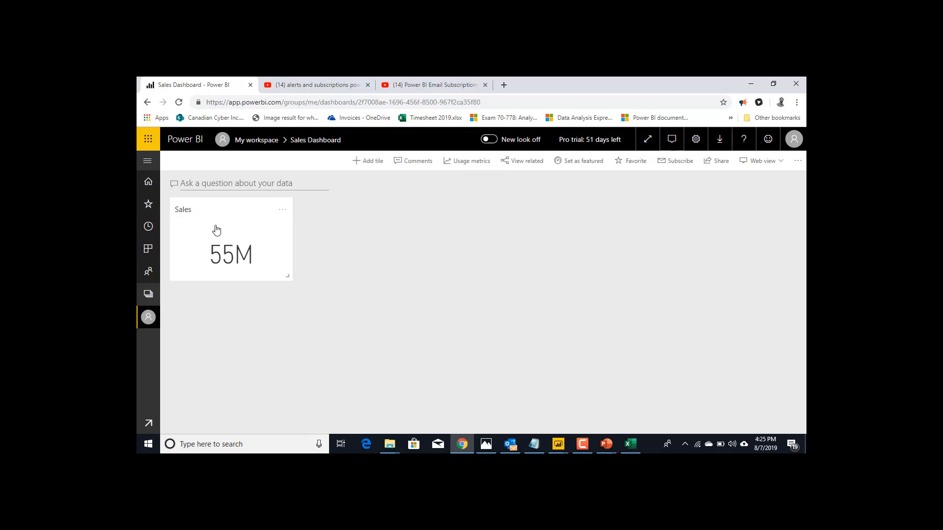
left_click(263, 152)
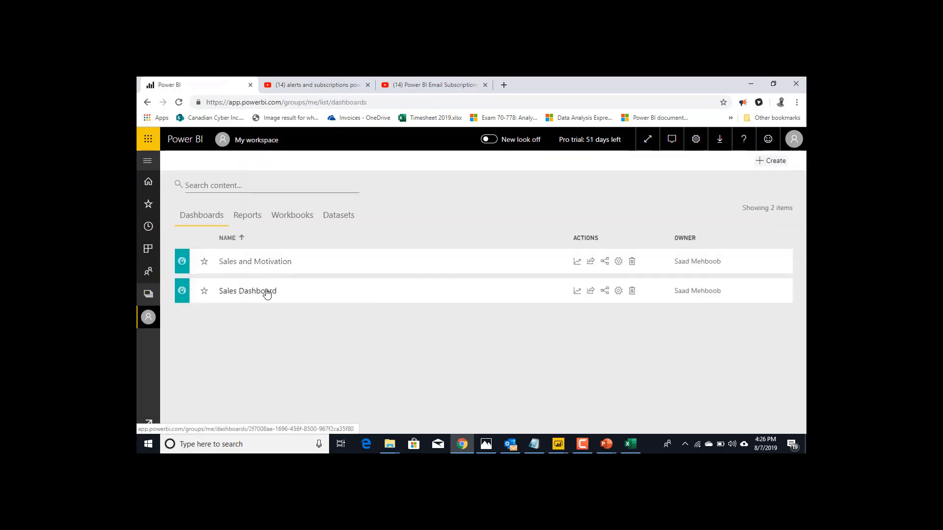
View the Sales Dashboard dashboard, and open the Employee motivation page of the Sales Dashboard report in My workspace.
left_click(267, 294)
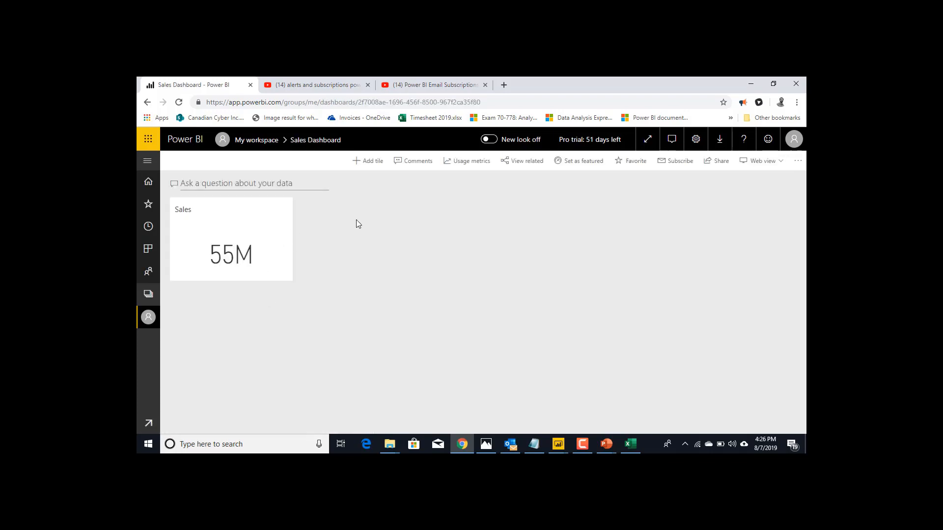
left_click(148, 316)
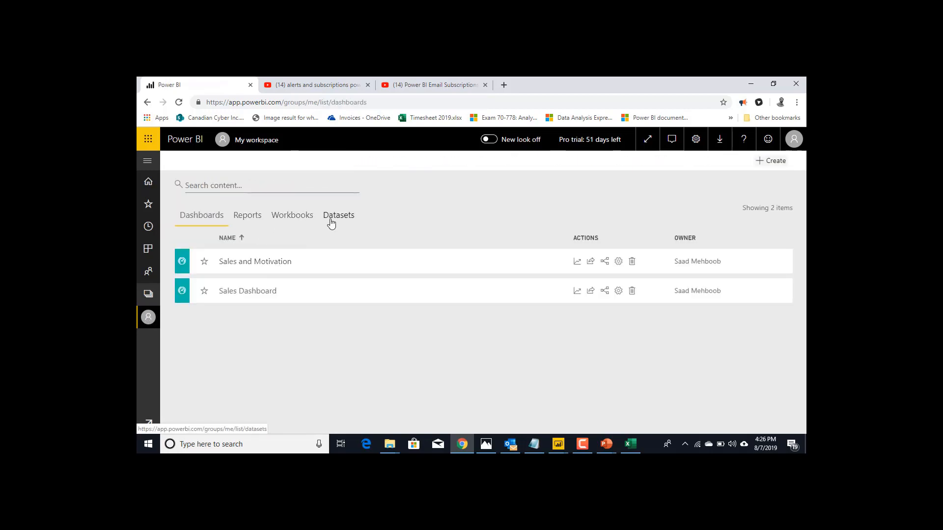
left_click(302, 221)
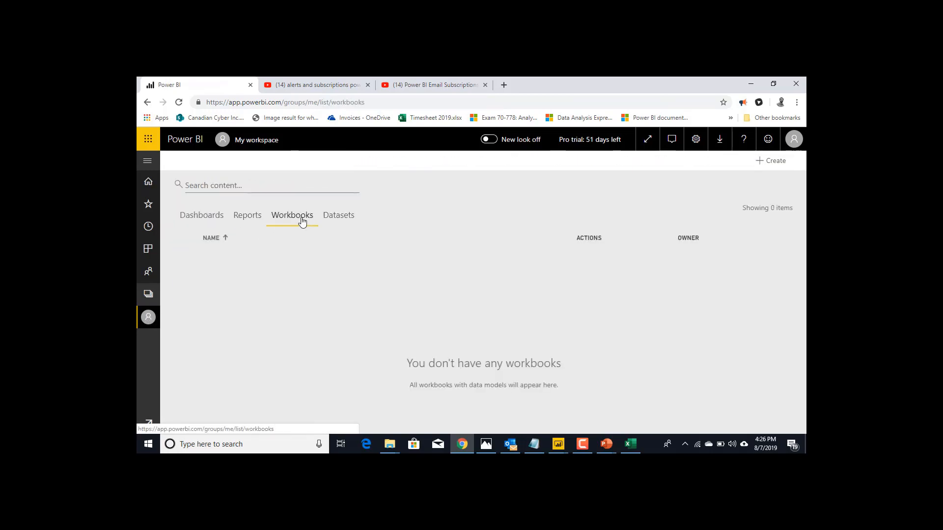
left_click(240, 217)
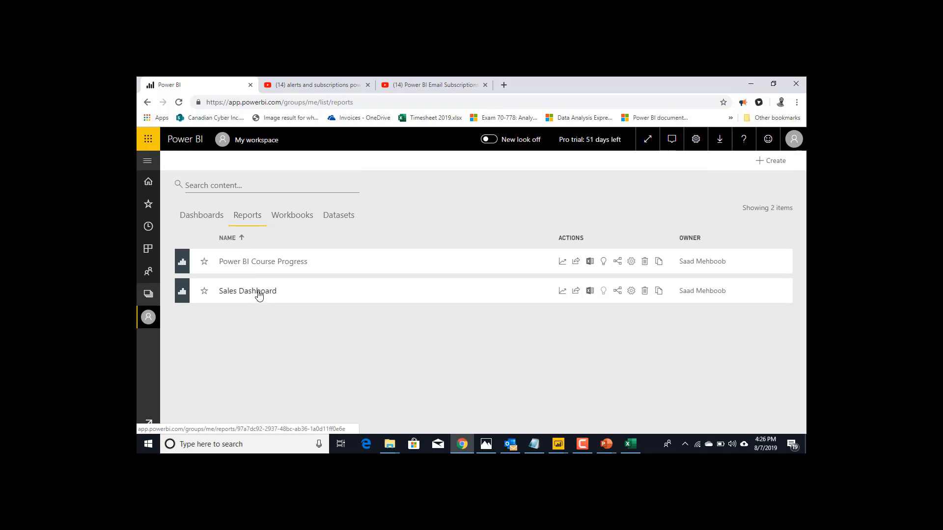
left_click(258, 292)
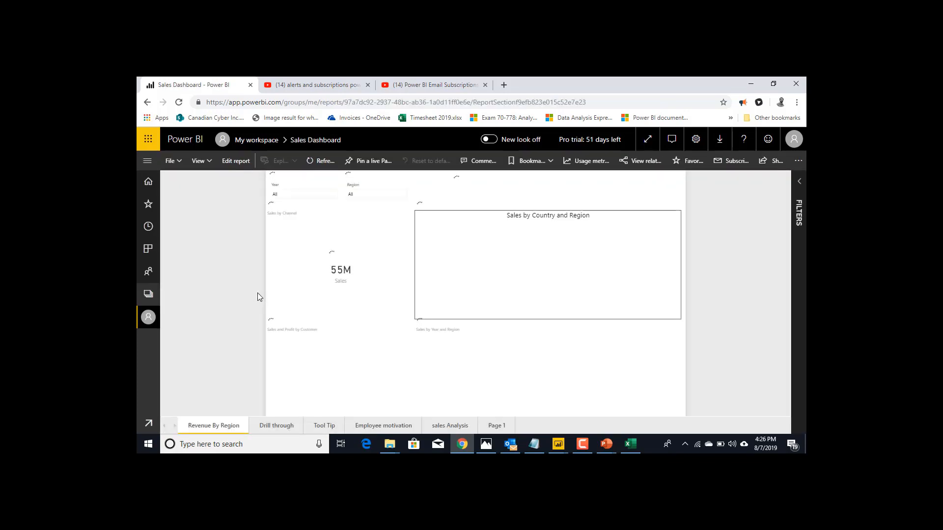
left_click(400, 426)
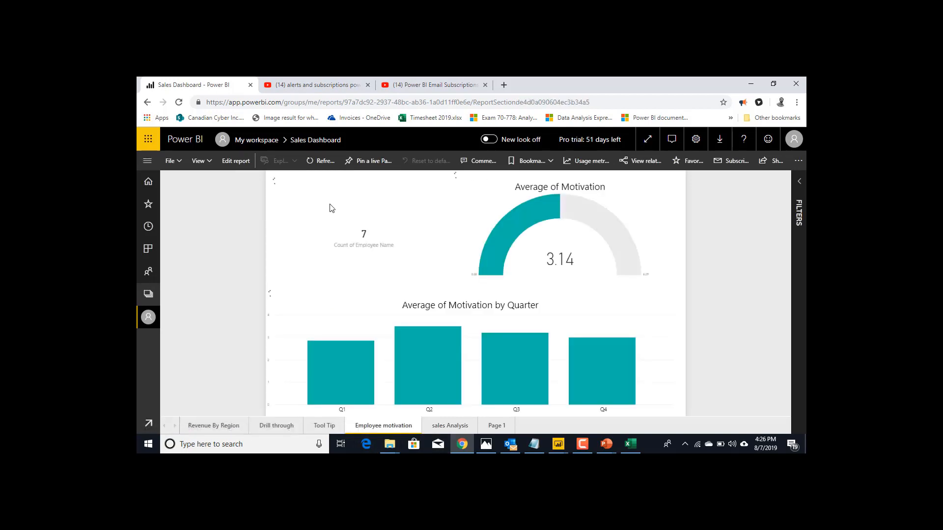
Pin the Count of Employee Name card to the existing Sales Dashboard dashboard and go to that dashboard.
mouse_move(400, 207)
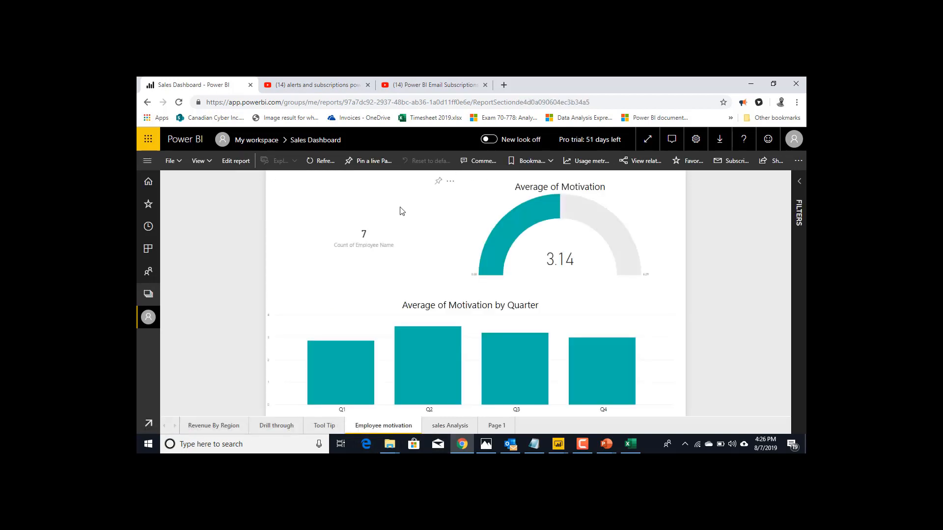
left_click(439, 185)
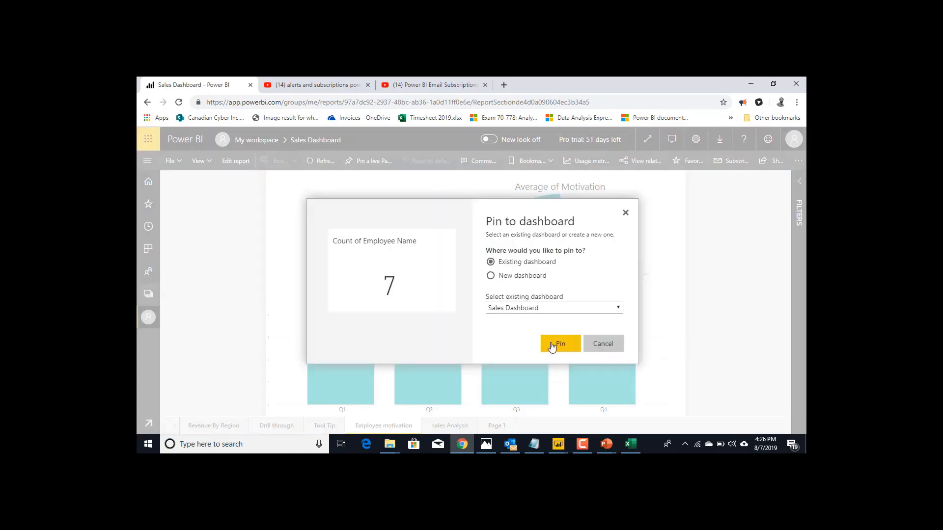
left_click(555, 345)
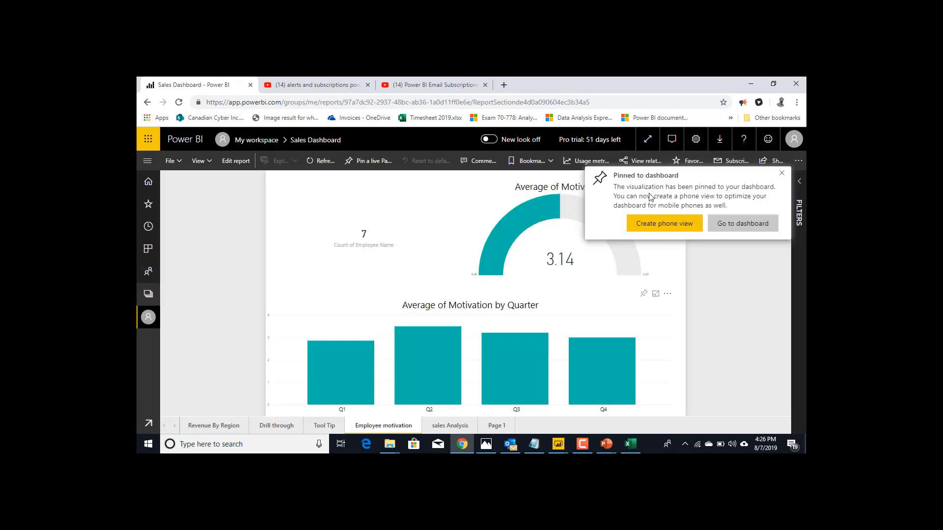
left_click(744, 223)
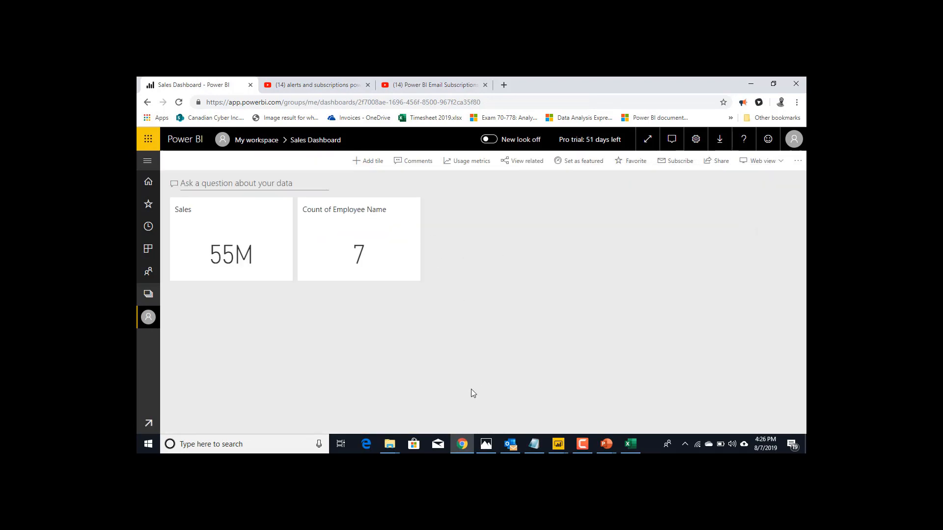
Switch to the Data files workbook in Excel and delete rows 3 to 10, the first employee's records.
left_click(630, 444)
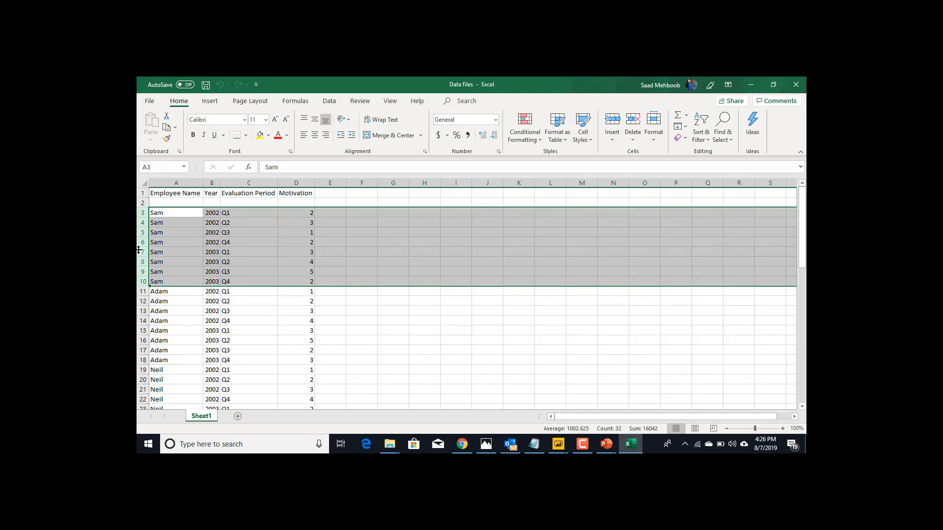
right_click(141, 223)
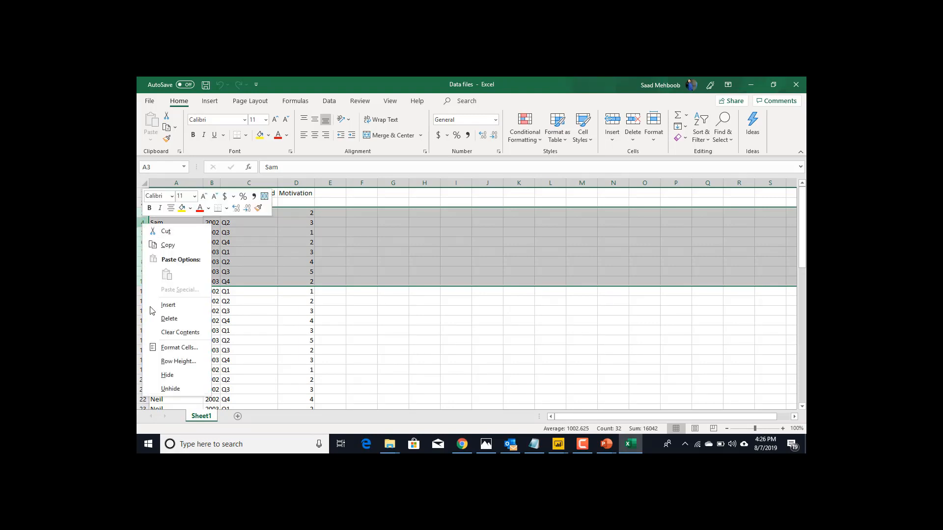
left_click(175, 320)
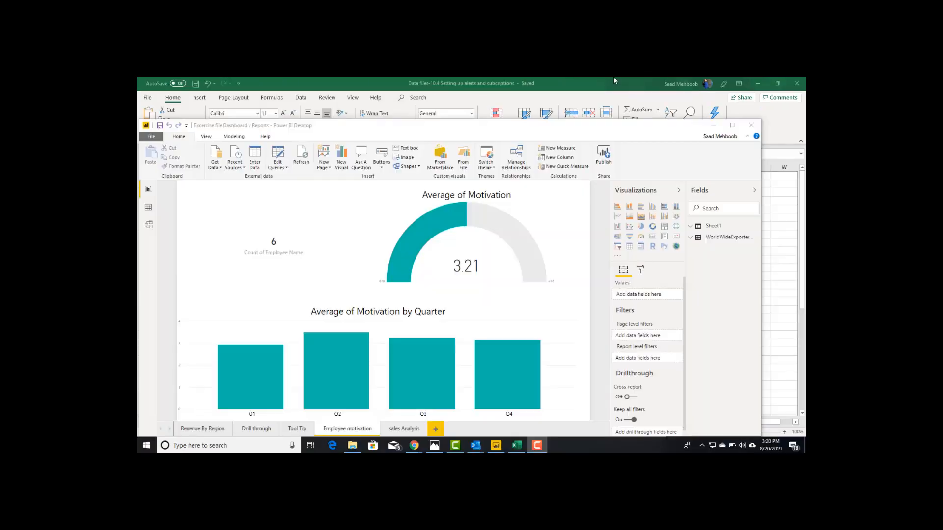
View the reduced employee data in the maximized Excel workbook, and examine the Count of Employee Name card in Power BI Desktop.
double_click(614, 79)
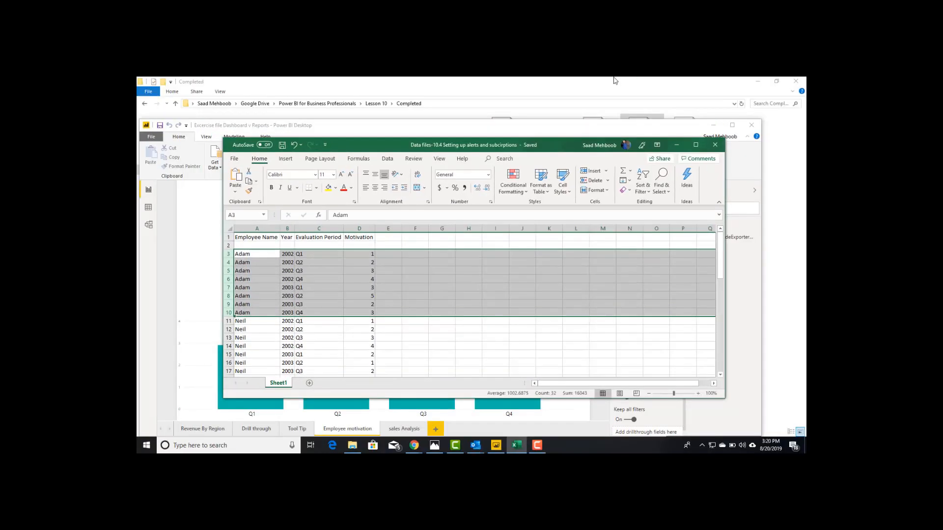
left_click(695, 145)
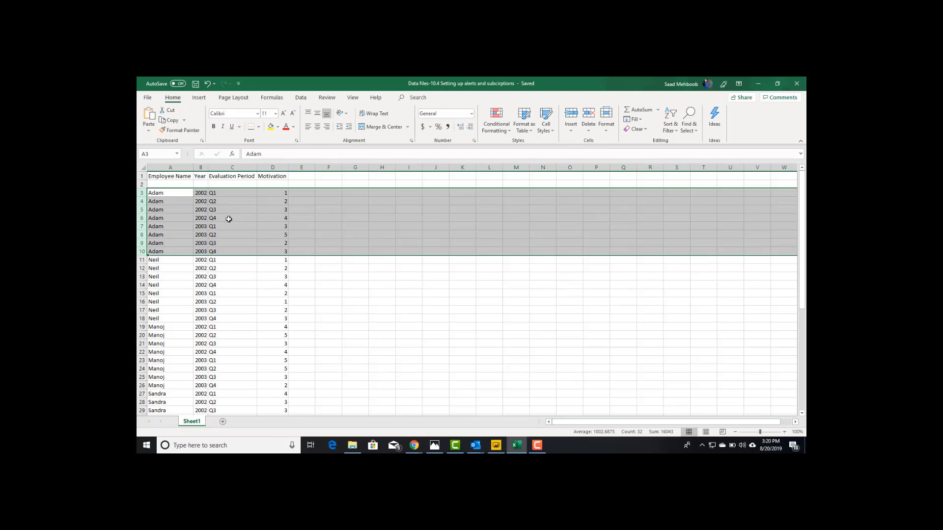
left_click(496, 446)
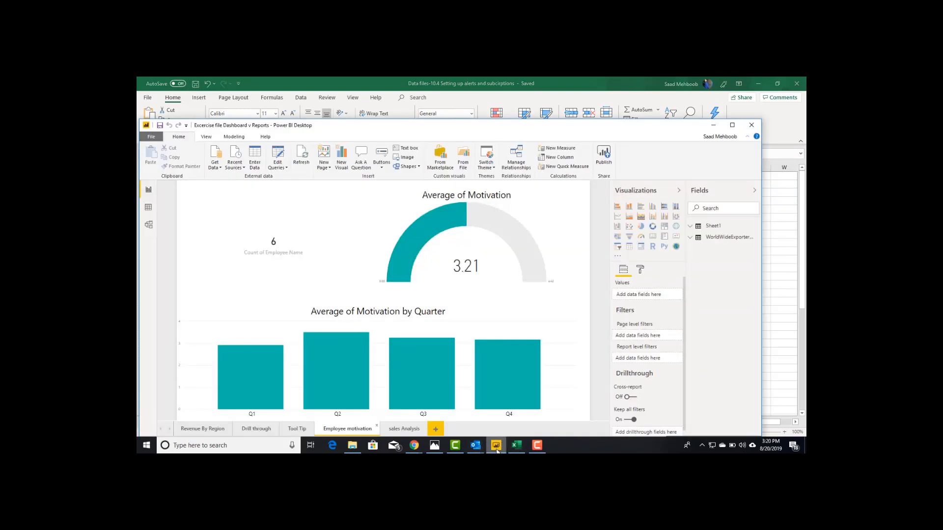
left_click(732, 126)
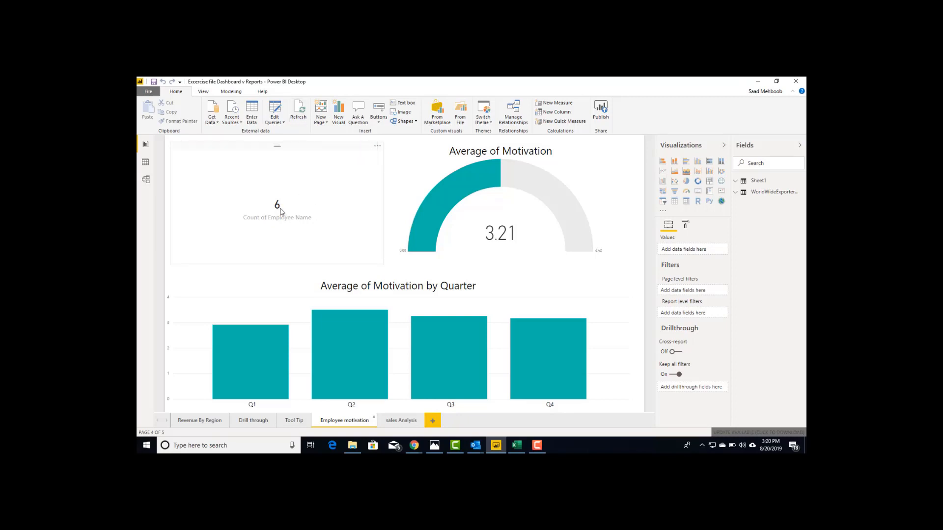
mouse_move(282, 207)
Switch to the Power BI service in Chrome and open the Sales Dashboard dashboard from My workspace.
mouse_move(413, 448)
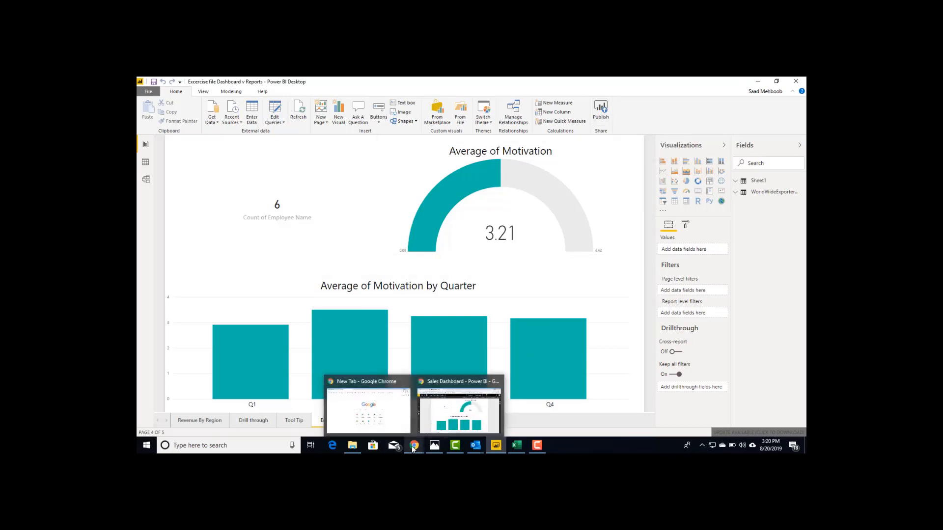
left_click(438, 417)
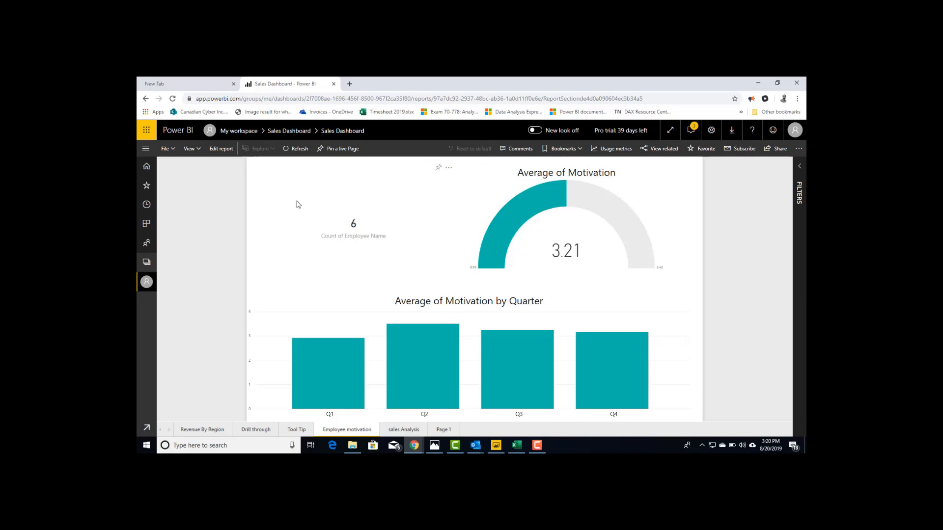
left_click(146, 284)
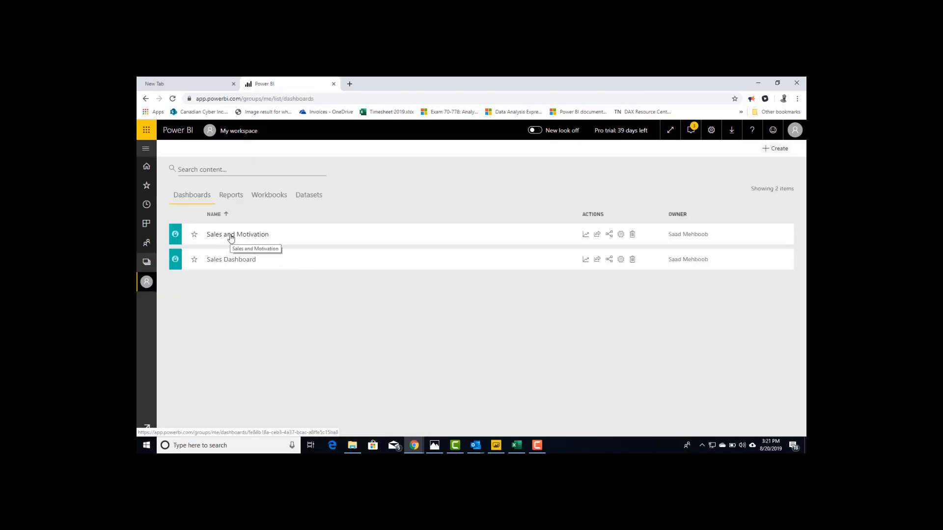
left_click(231, 259)
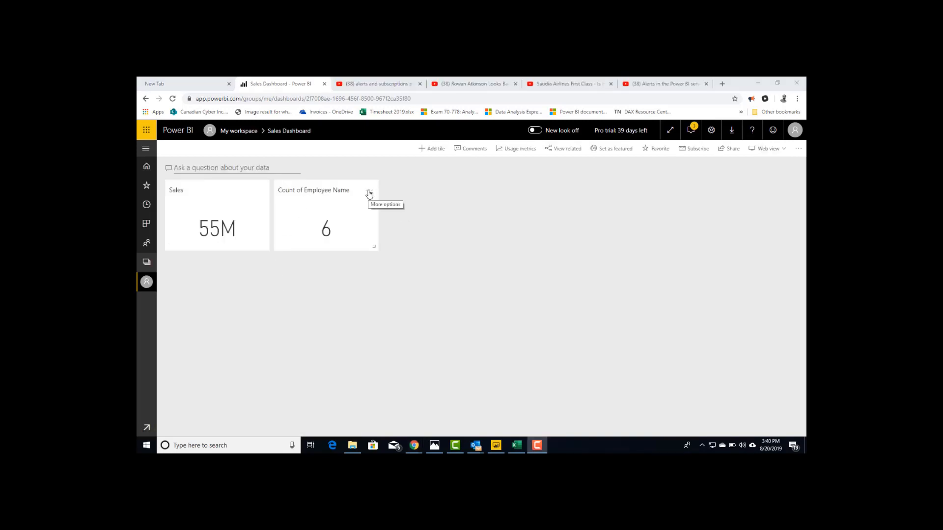
Open alert management for the Count of Employee Name tile and add a new alert rule.
left_click(369, 193)
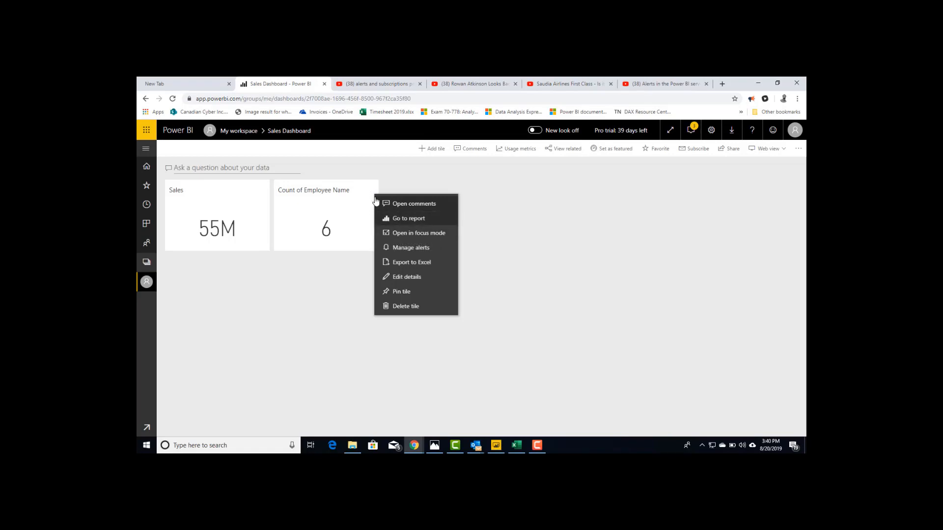
left_click(372, 191)
left_click(369, 194)
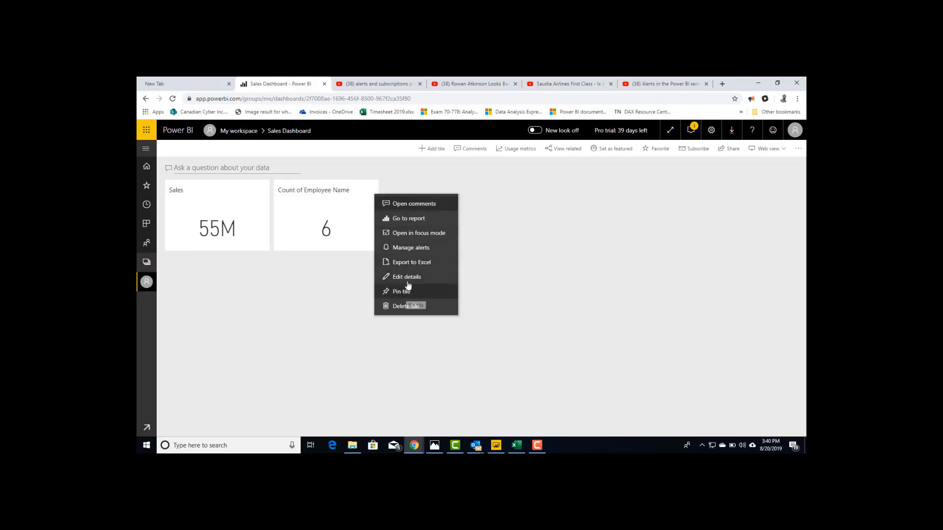
left_click(407, 249)
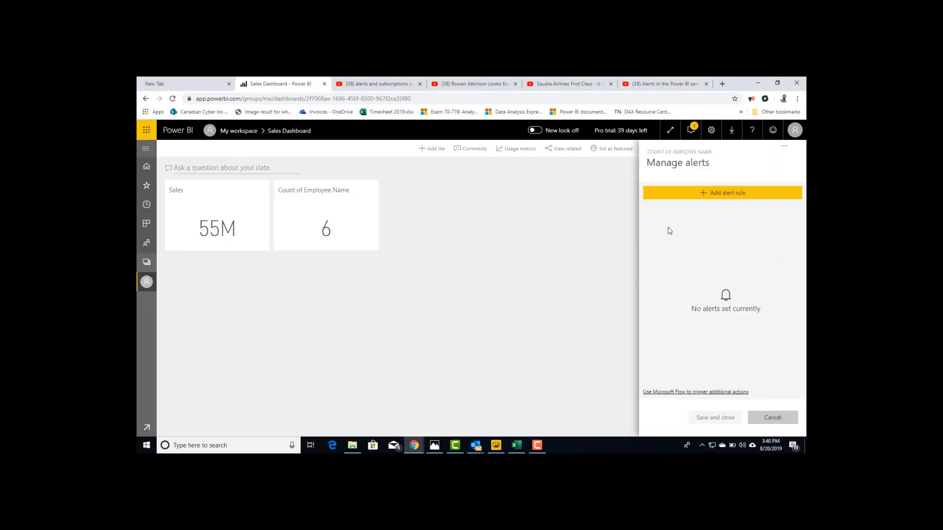
left_click(725, 200)
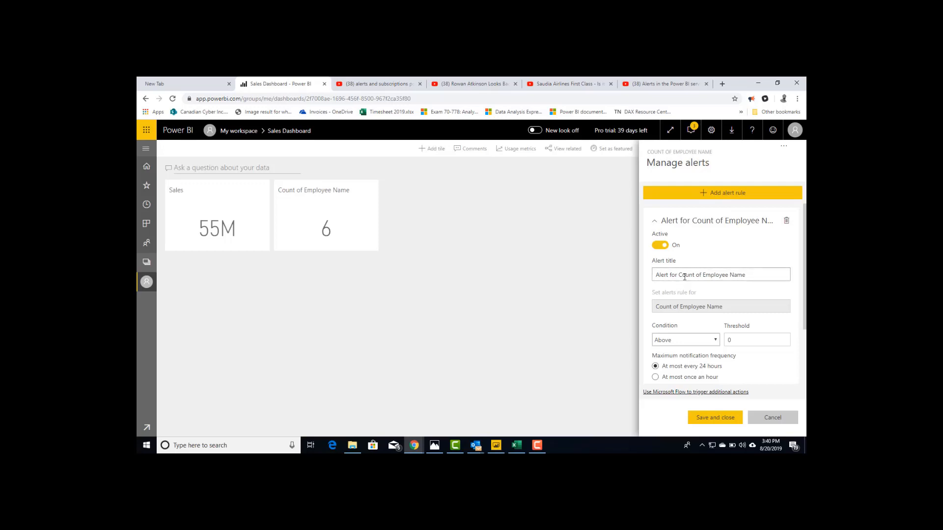
Set the alert condition to Below with a threshold of 7, notify at most once an hour, and save the rule.
left_click(673, 348)
left_click(673, 363)
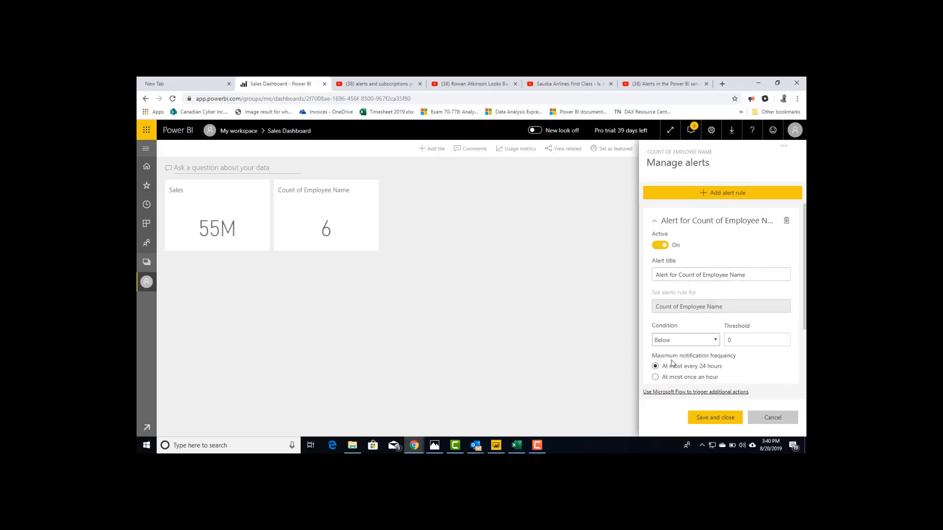
left_click(752, 340)
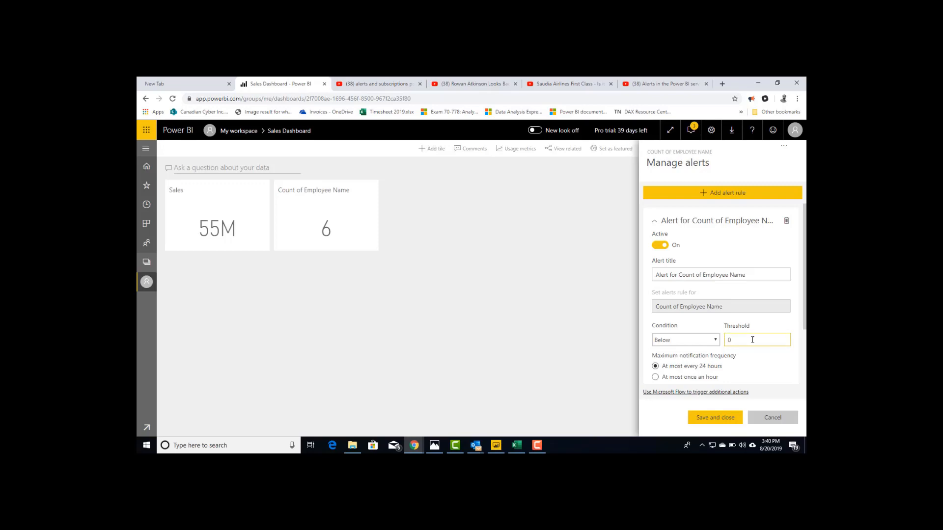
key("BackSpace")
type("7")
left_click(667, 382)
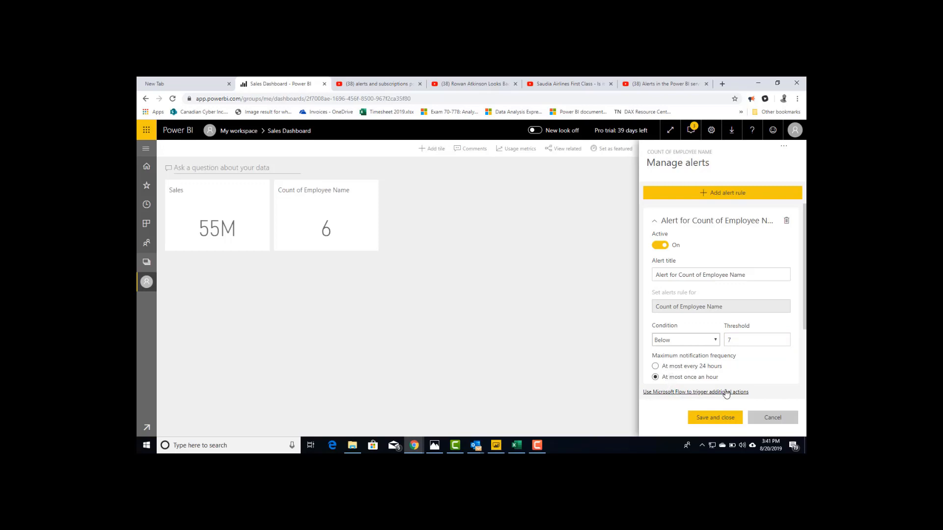
scroll(773, 354, "down", 1)
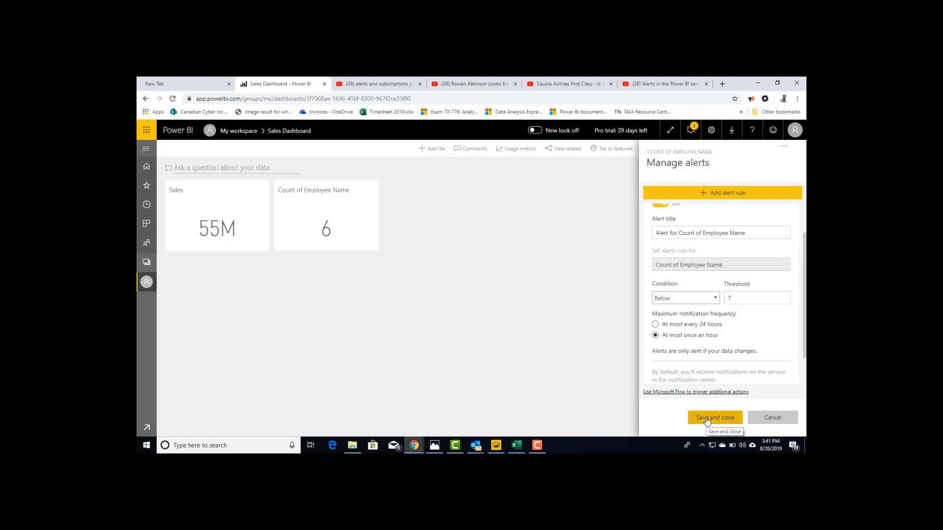
left_click(707, 419)
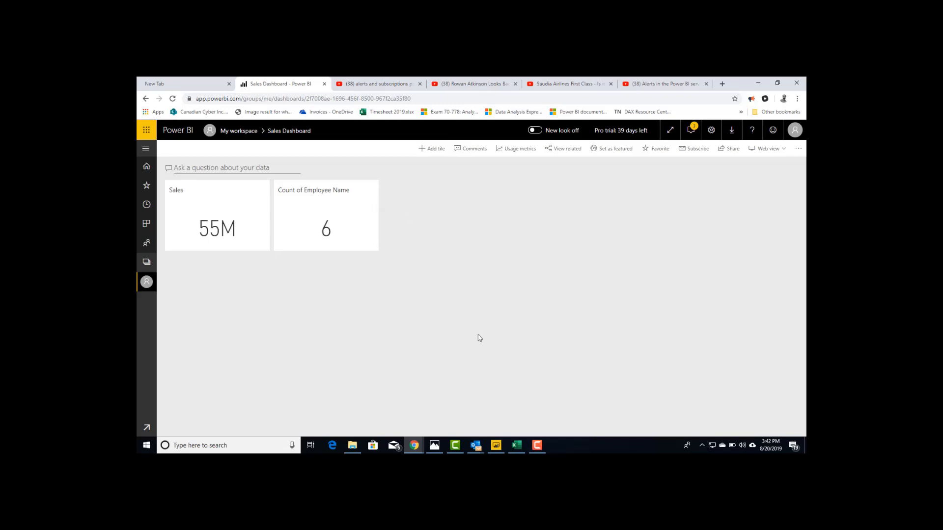
Switch to Outlook and examine the Alert for Count of Employee Name e-mail, highlighting its heading.
mouse_move(481, 448)
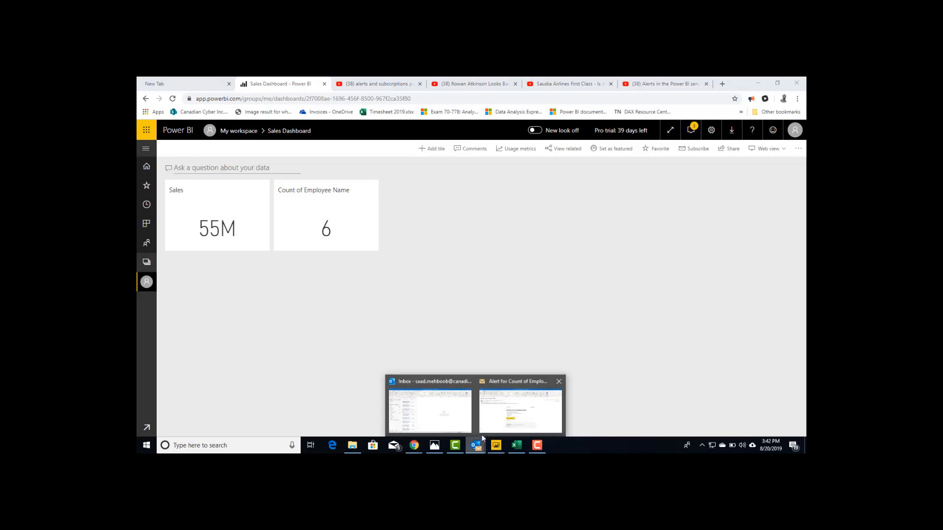
left_click(494, 415)
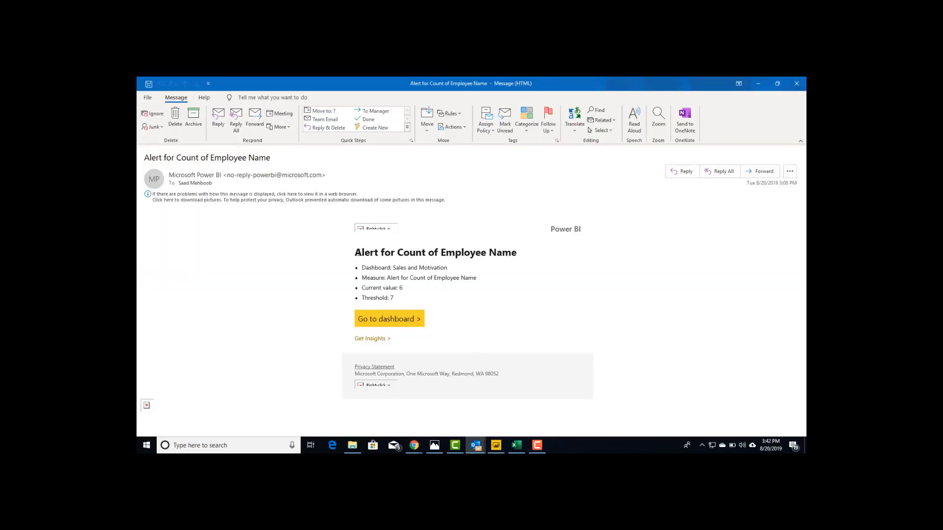
left_click_drag(355, 253, 513, 257)
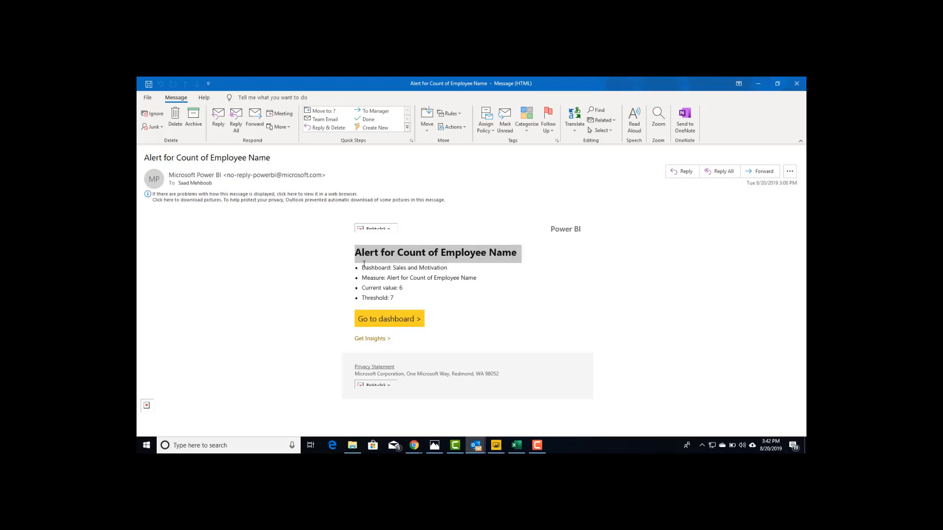
left_click_drag(356, 253, 522, 254)
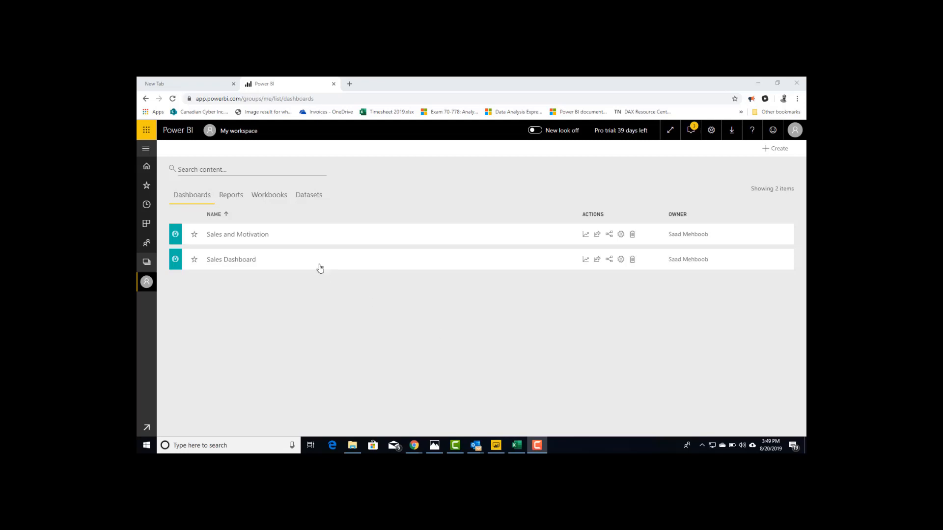
Open the Sales and Motivation dashboard, examine the notification list for the Count of Employee Name alert, and close it.
left_click(263, 239)
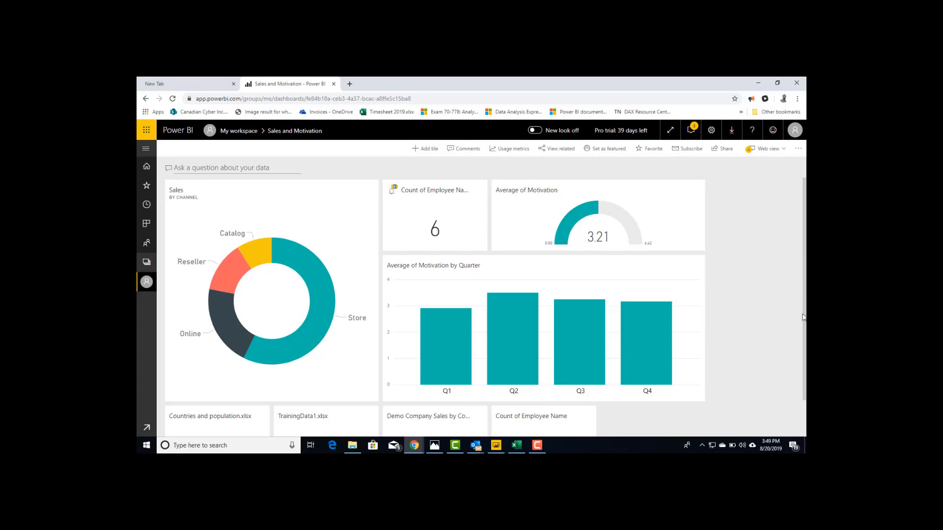
left_click(392, 196)
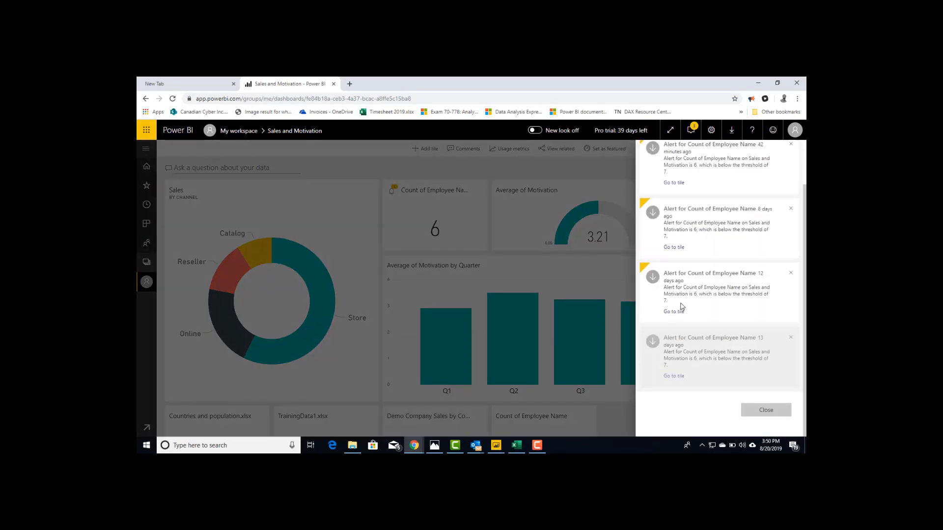
left_click(763, 410)
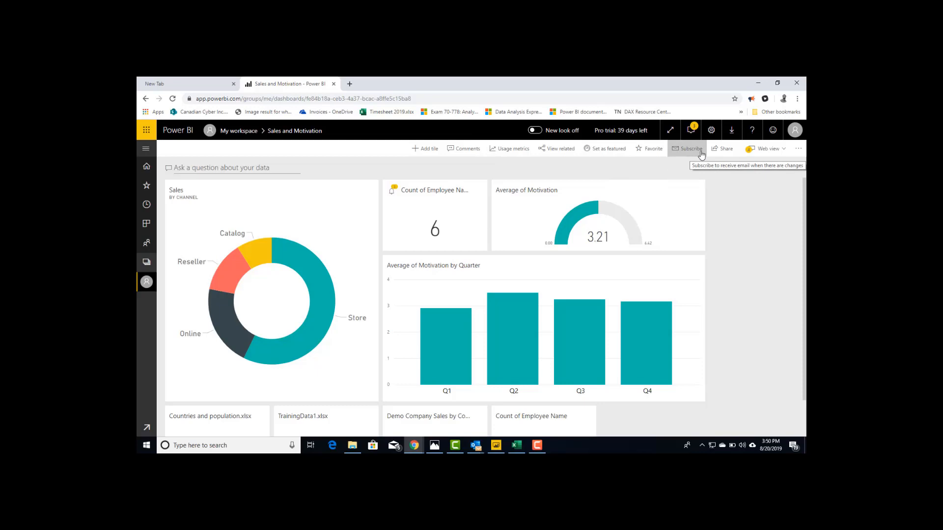
left_click(684, 233)
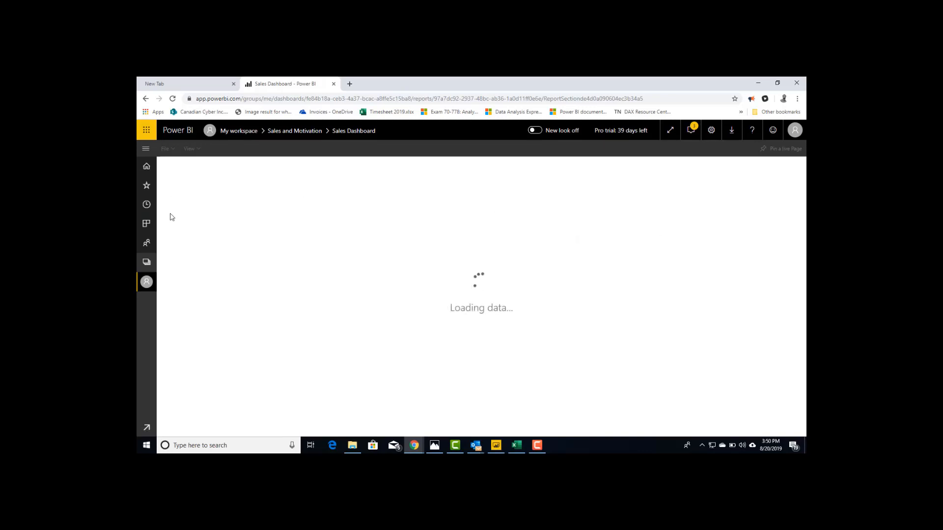
left_click(146, 284)
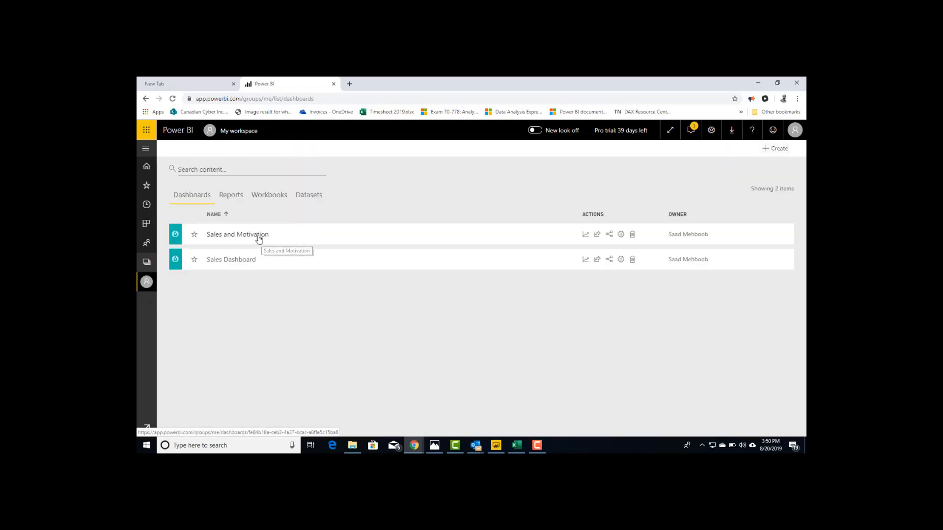
left_click(258, 239)
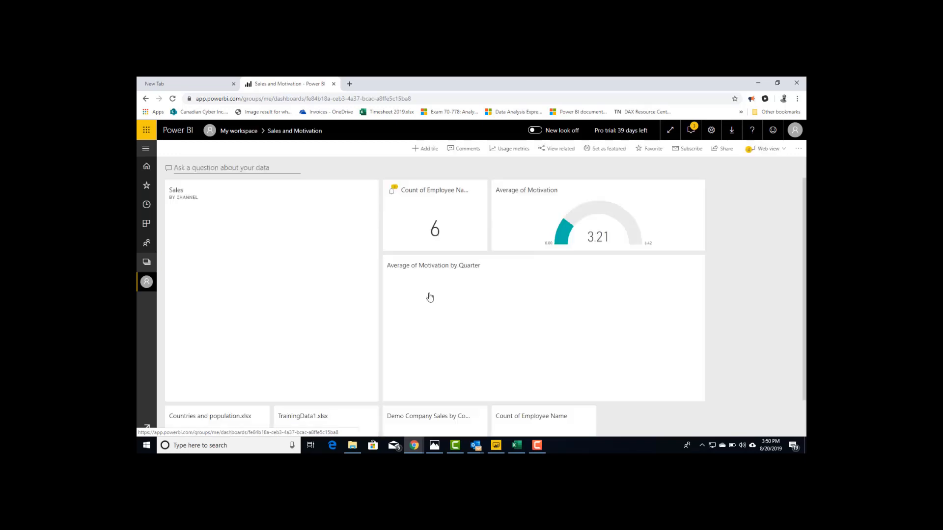
Open the Sales and Motivation dashboard's e-mail subscriptions, add another subscription, and examine its frequency options and schedule settings.
left_click(698, 150)
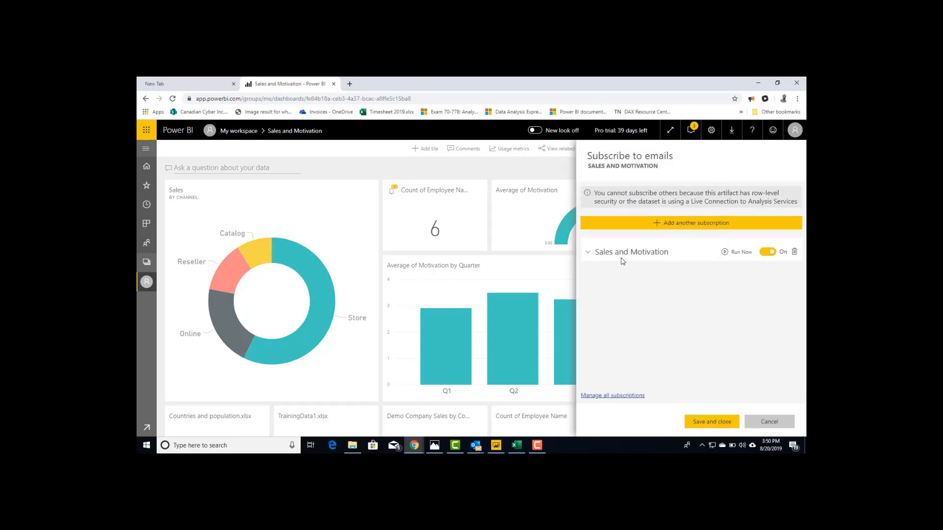
left_click(671, 229)
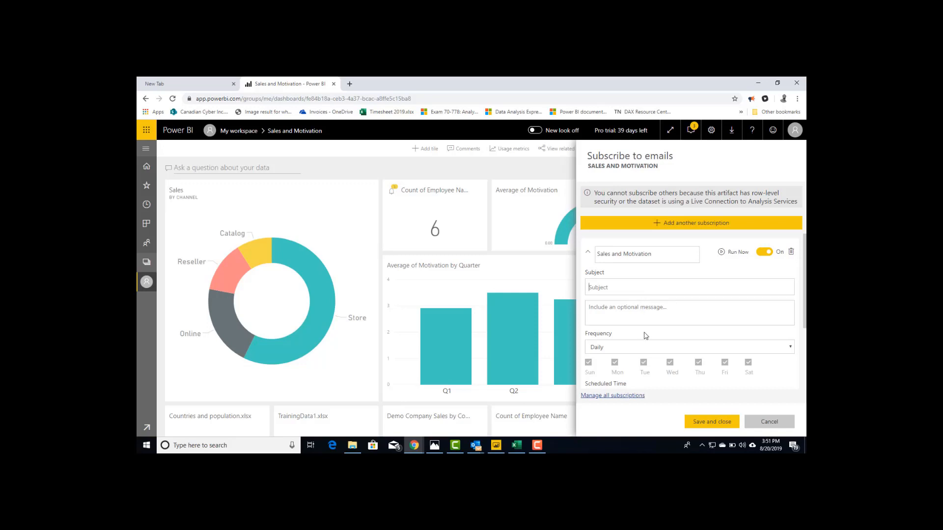
scroll(646, 336, "down", 2)
scroll(648, 336, "up", 1)
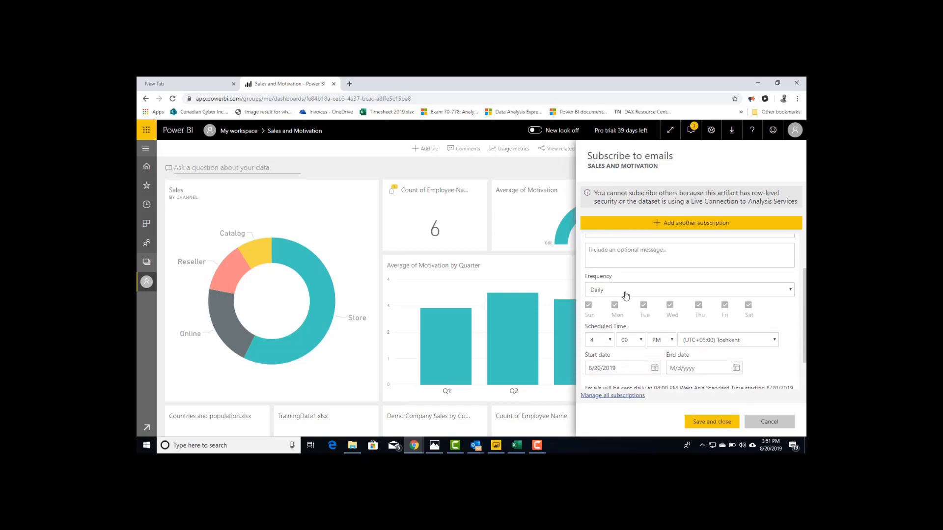
left_click(757, 293)
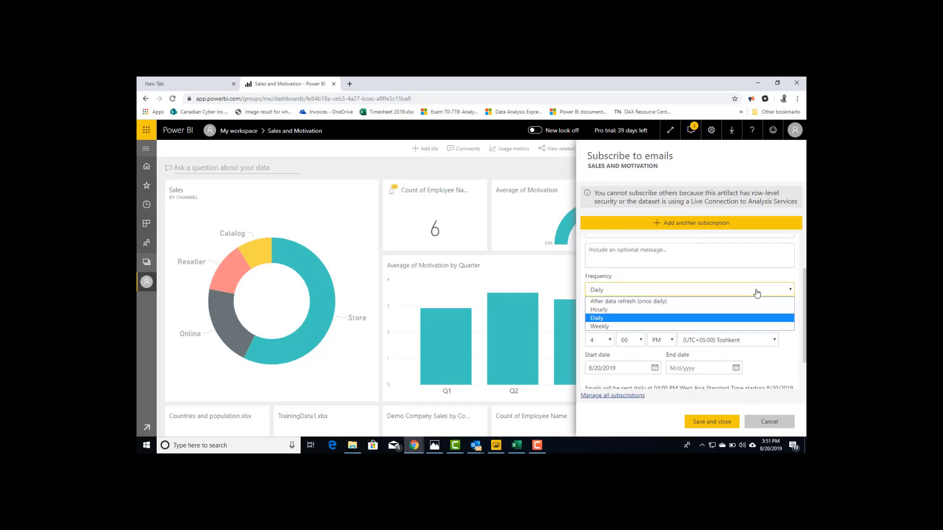
left_click(757, 293)
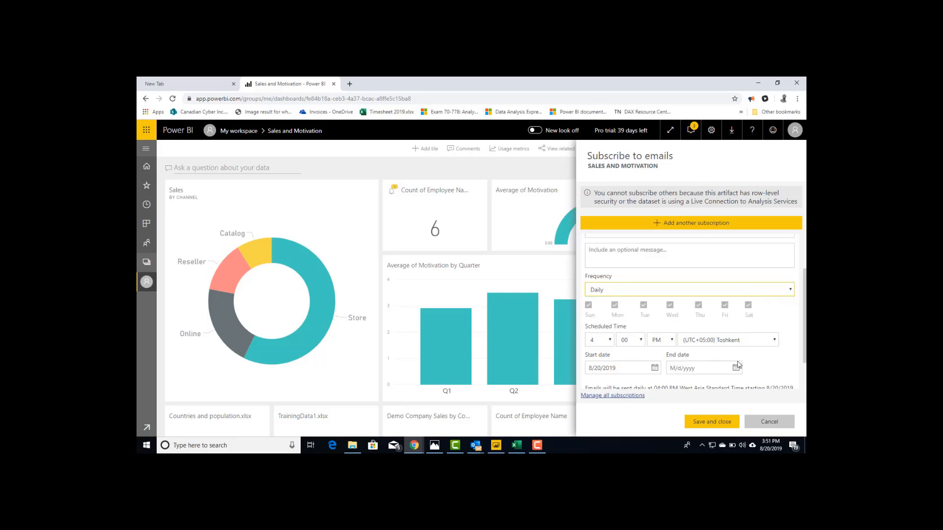
scroll(600, 355, "down", 1)
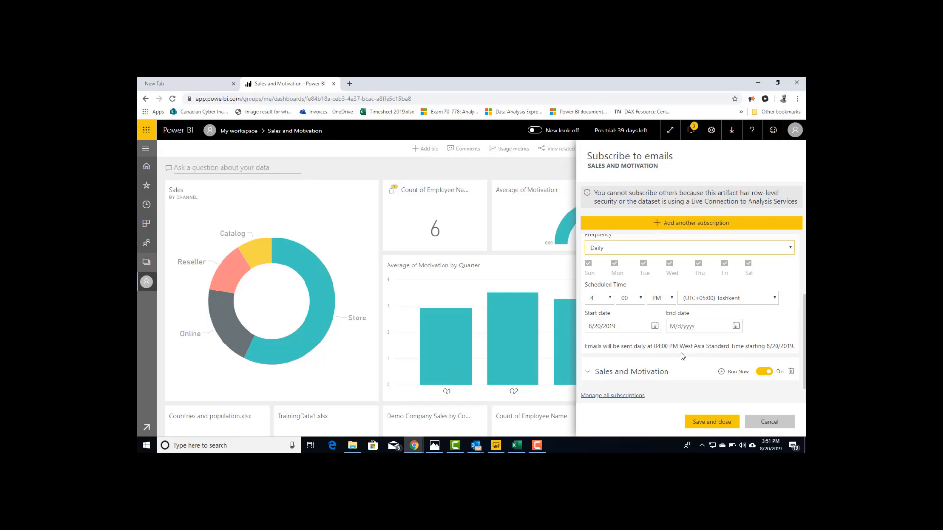
Expand the existing Sales and Motivation subscription, examine its subject, frequency and schedule, and leave the subscriptions without saving.
left_click(612, 372)
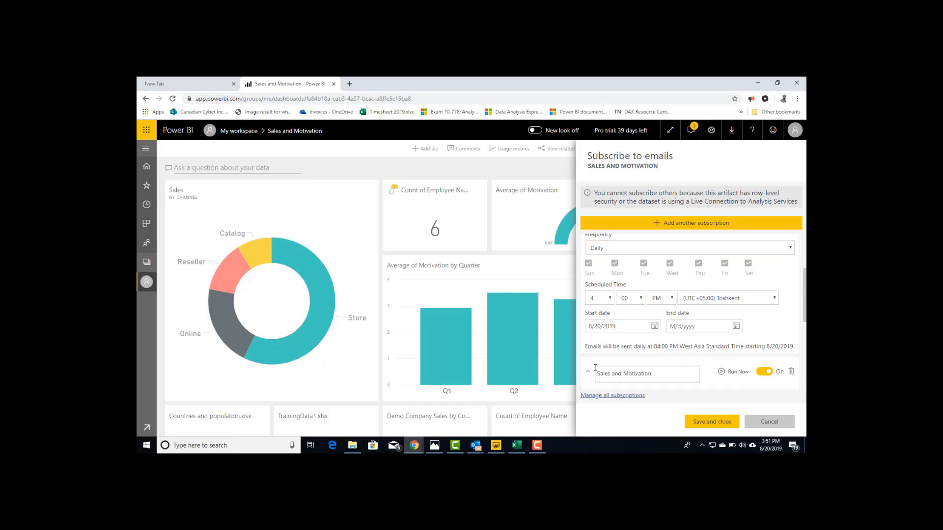
scroll(596, 369, "up", 2)
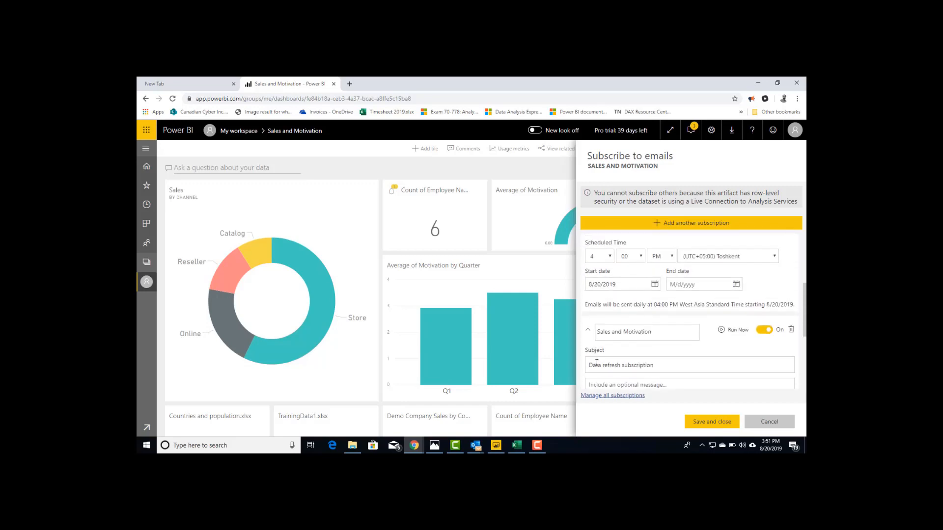
scroll(596, 363, "down", 1)
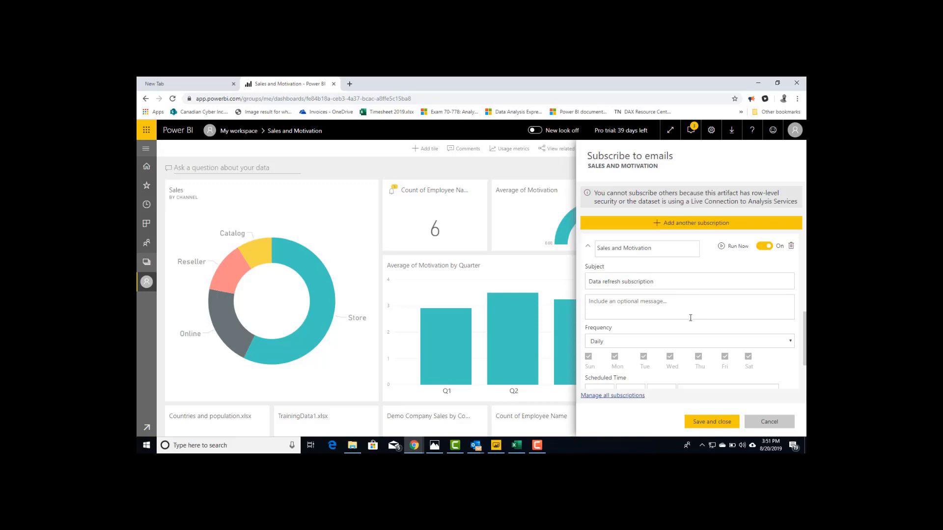
scroll(691, 318, "down", 2)
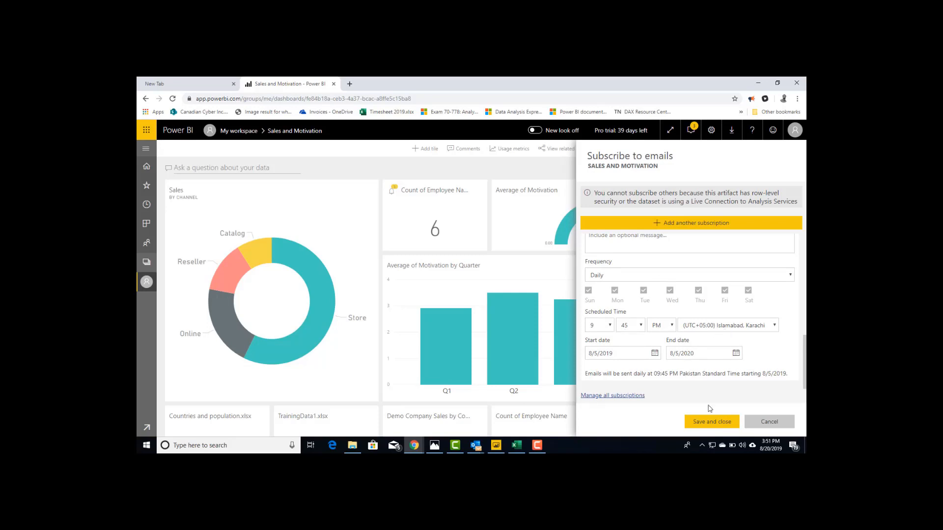
left_click(761, 429)
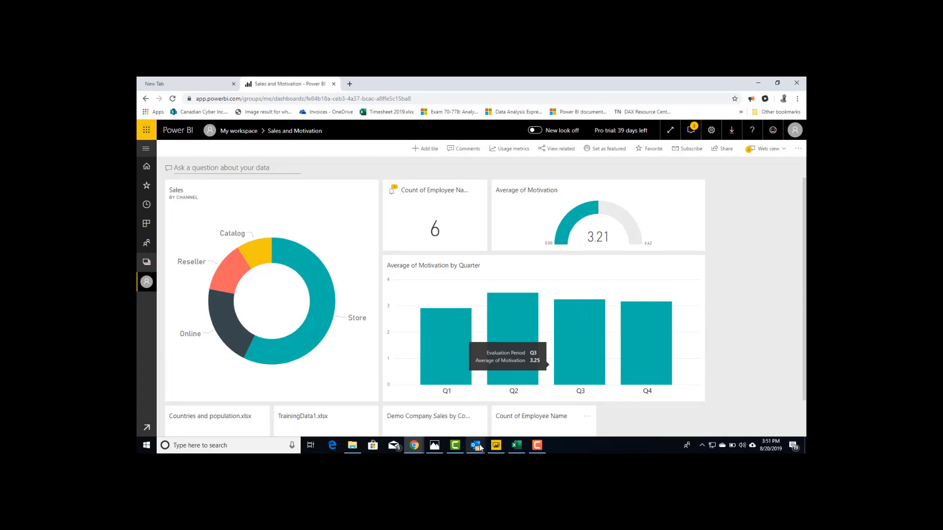
Switch to Outlook and bring up the Inbox window to view the dashboard e-mail.
mouse_move(476, 445)
left_click(491, 420)
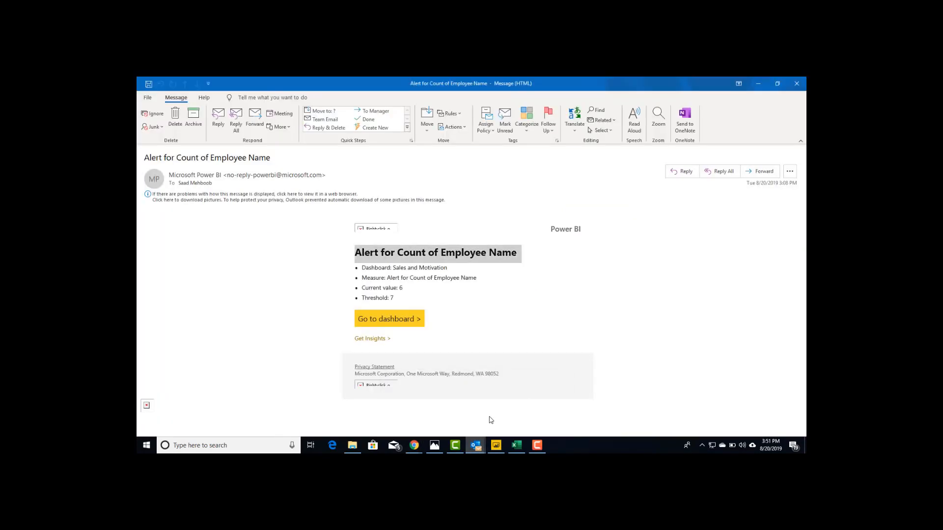
mouse_move(484, 451)
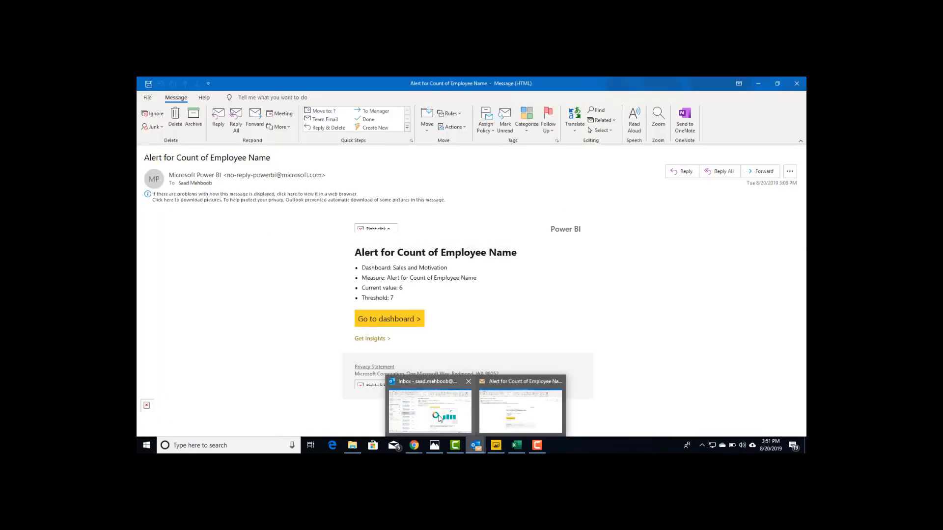
left_click(429, 410)
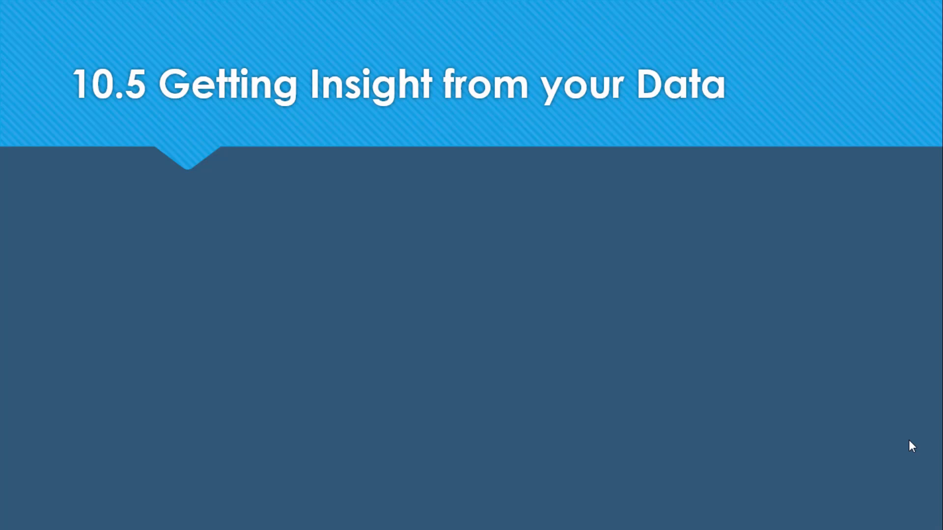
Switch to the Power BI service in Chrome and open Get Data for My Workspace.
key("alt+Tab")
key("alt+Tab")
key("alt+Tab")
key("alt+Tab")
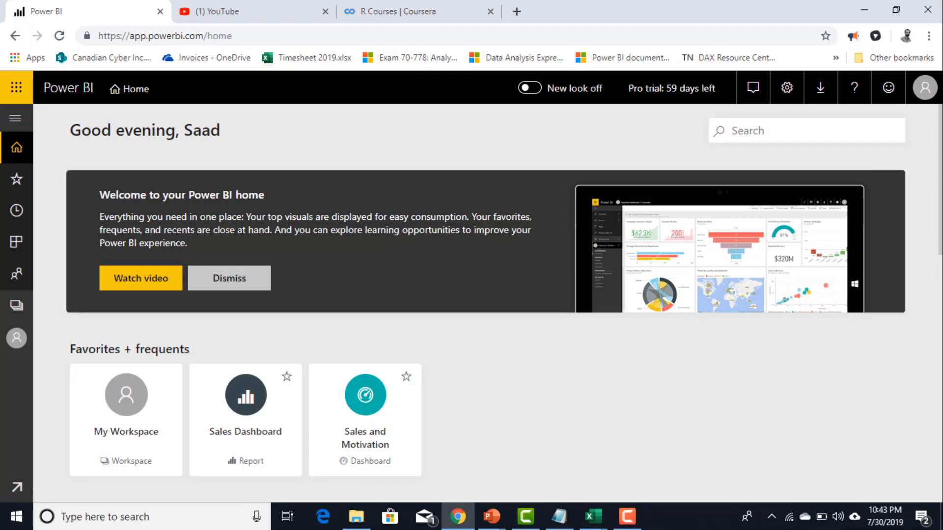
scroll(487, 304, "down", 7)
scroll(486, 305, "up", 5)
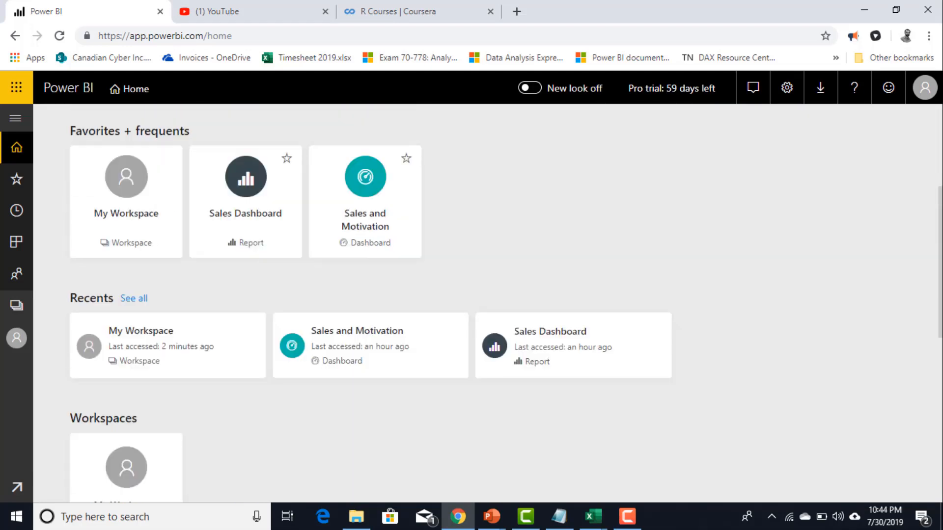
left_click(14, 492)
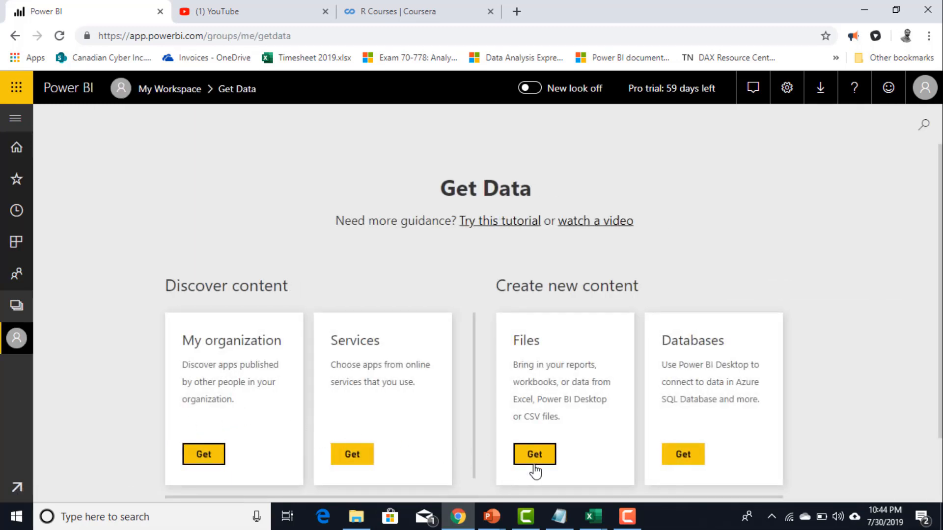
Import the local Excel workbook Demo Company Sales by Country -Product-color from the Desktop's Power BI folder and view the resulting dataset.
left_click(535, 454)
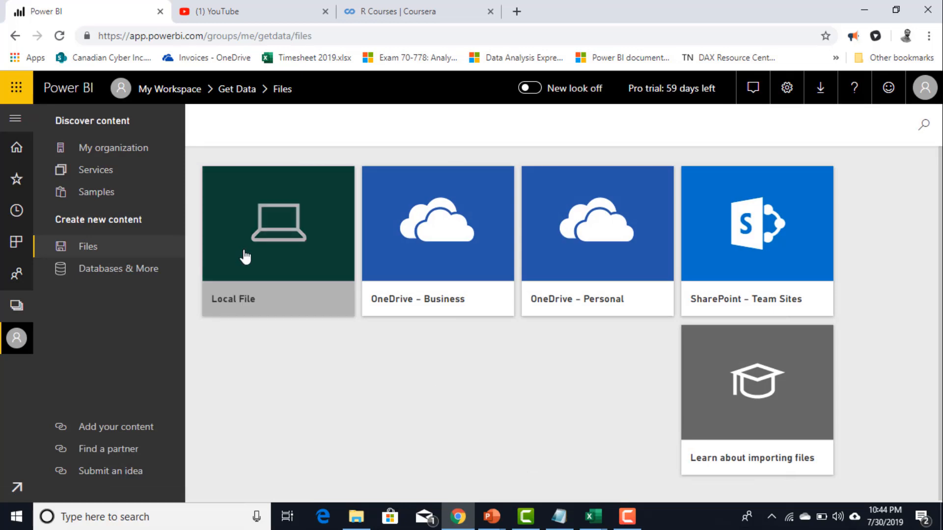
left_click(245, 256)
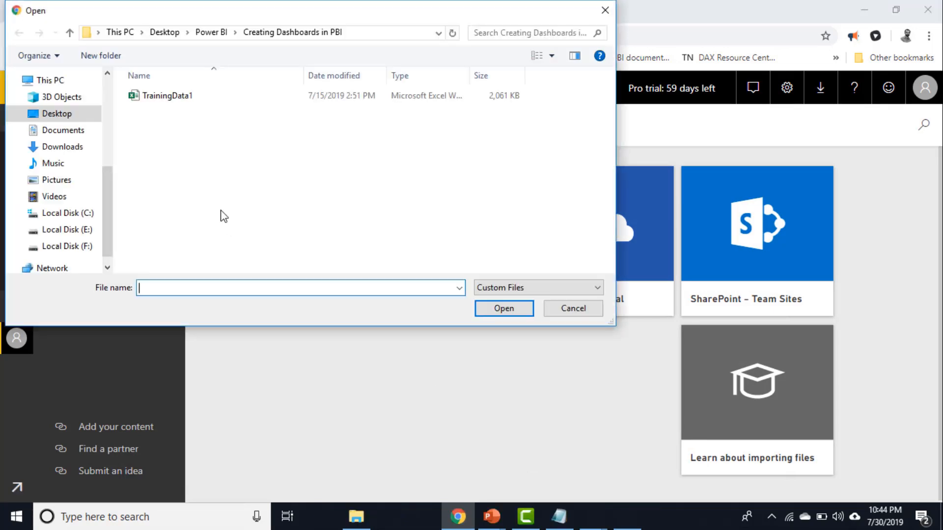
left_click(216, 34)
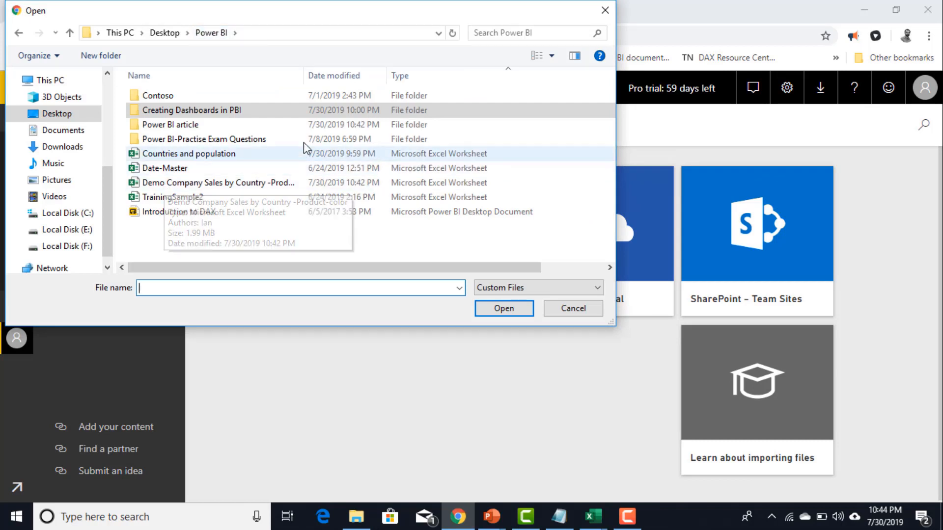
left_click_drag(327, 78, 399, 78)
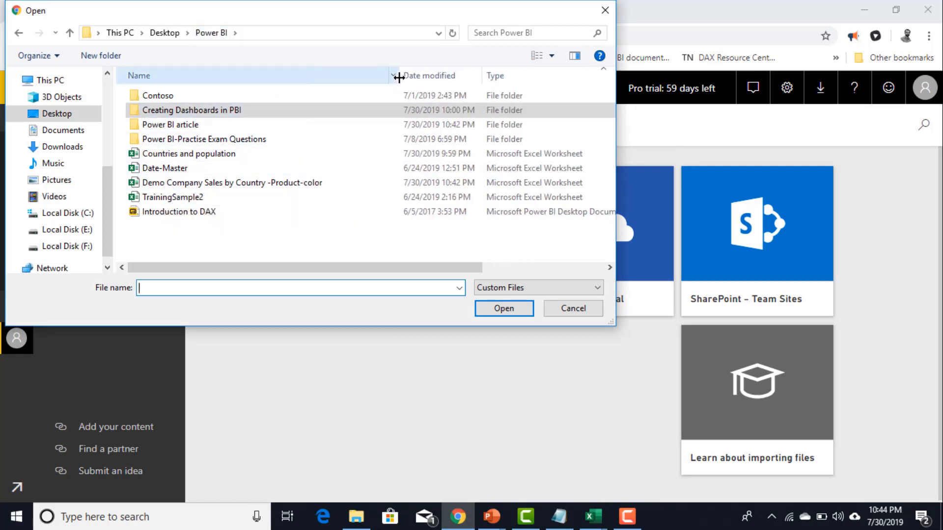
double_click(259, 183)
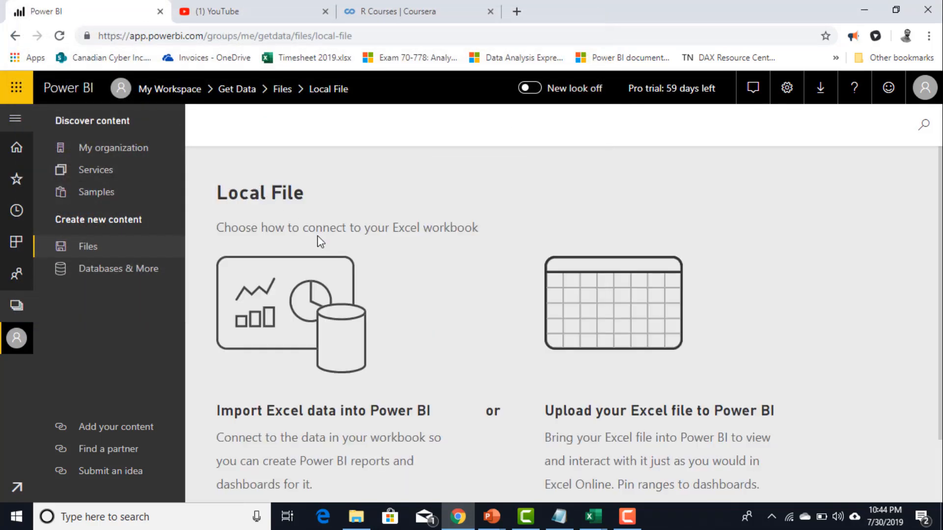
scroll(579, 325, "down", 2)
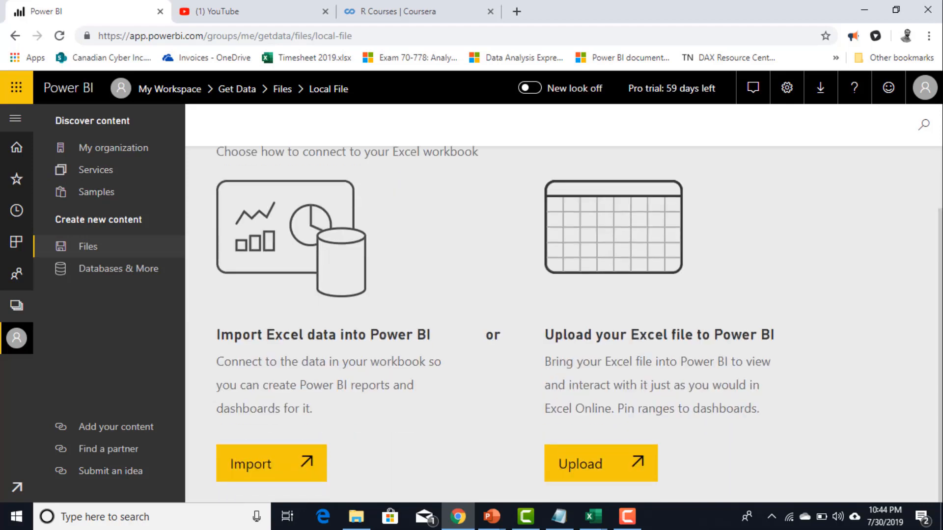
left_click(286, 468)
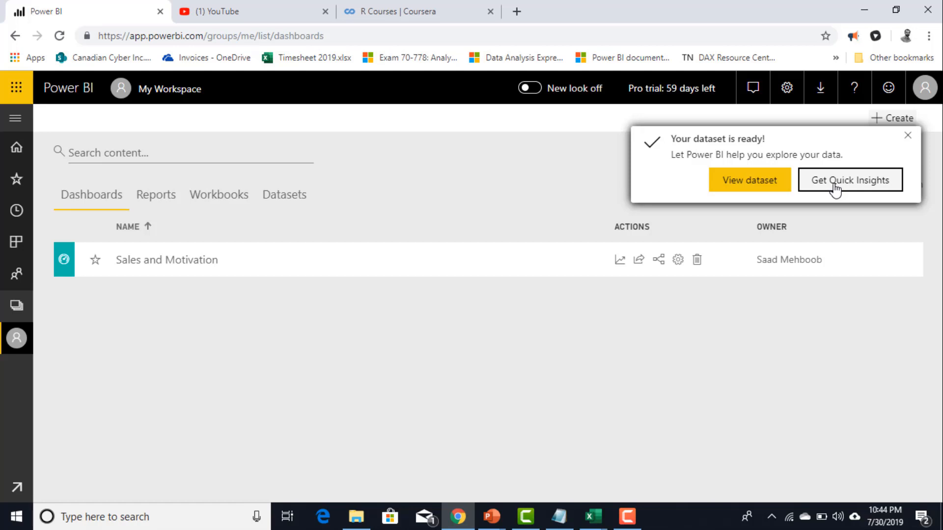
left_click(761, 182)
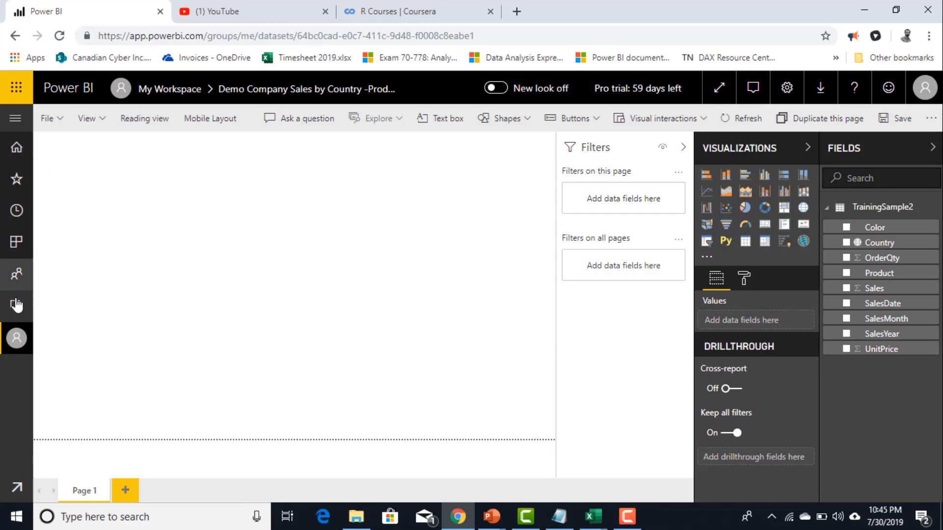
Generate quick insights for the Demo Company Sales by Country -Product-color dataset in My Workspace and open them.
left_click(16, 315)
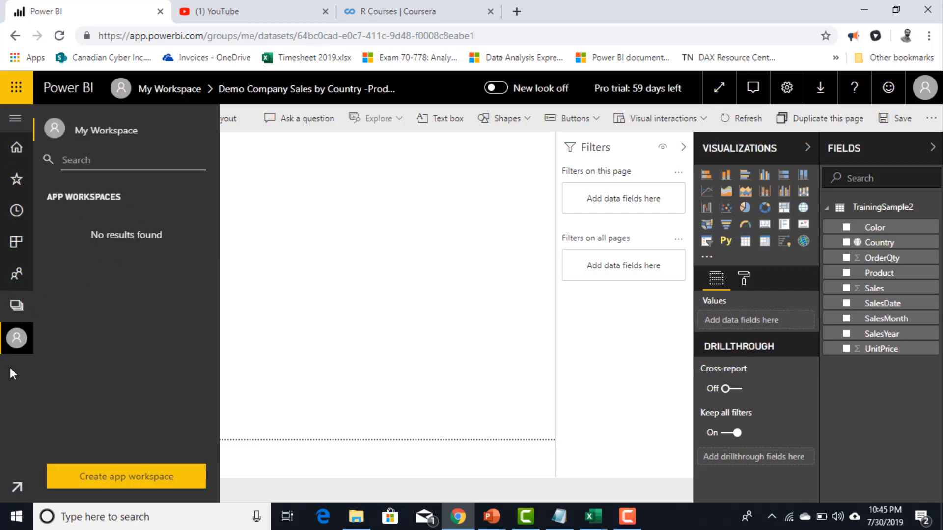
left_click(17, 347)
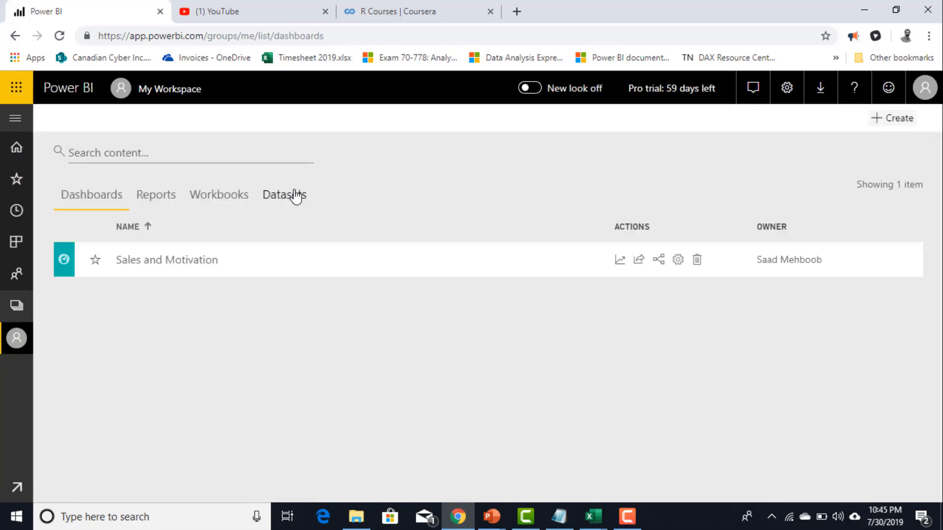
left_click(293, 196)
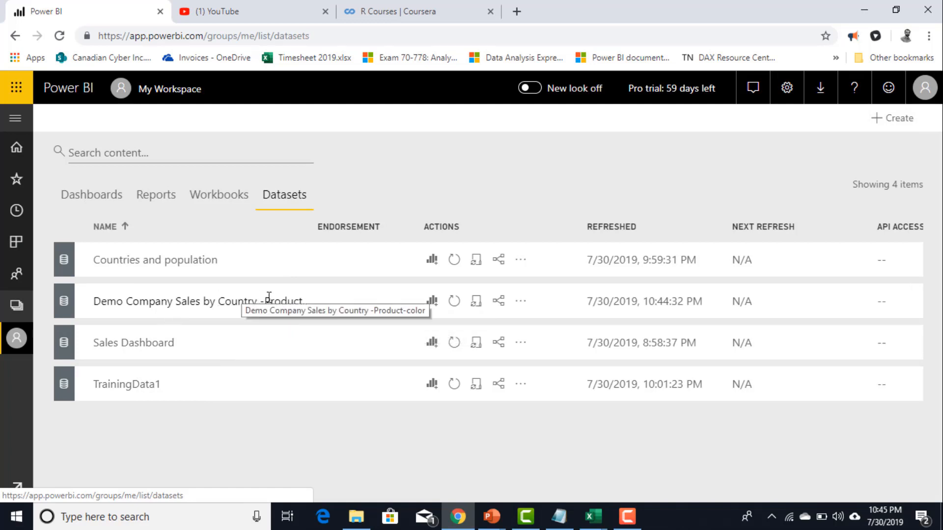
left_click(524, 304)
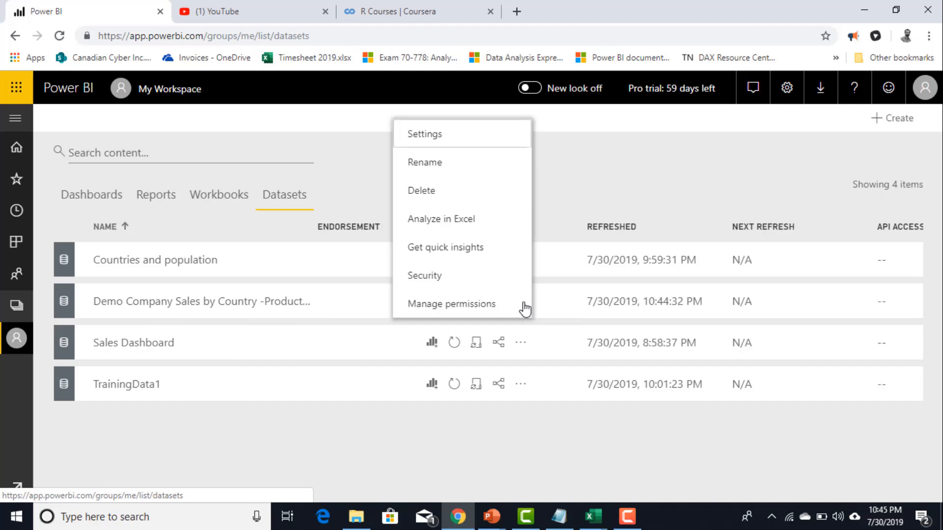
left_click(509, 253)
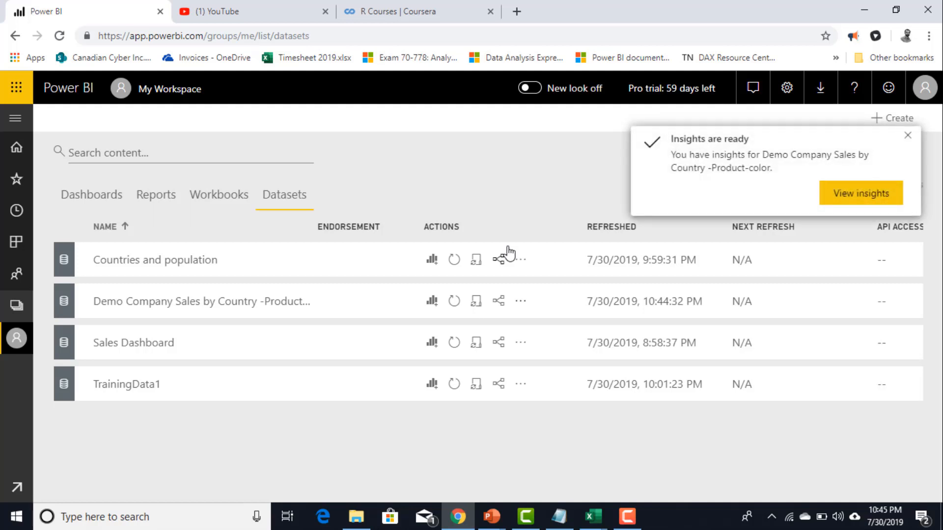
left_click(850, 199)
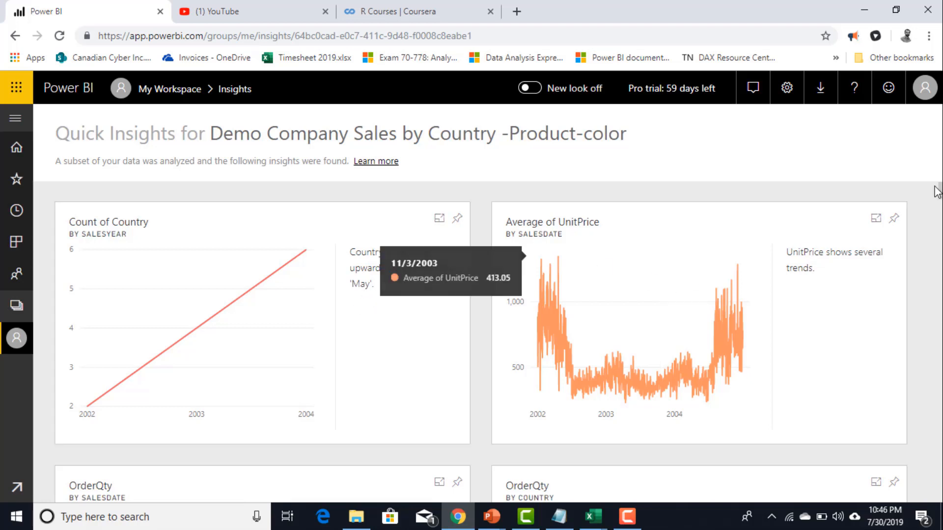
Examine the quick insight cards on OrderQty, UnitPrice, Country, Product and Color across the Demo Company Sales insights page.
left_click_drag(941, 191, 941, 191)
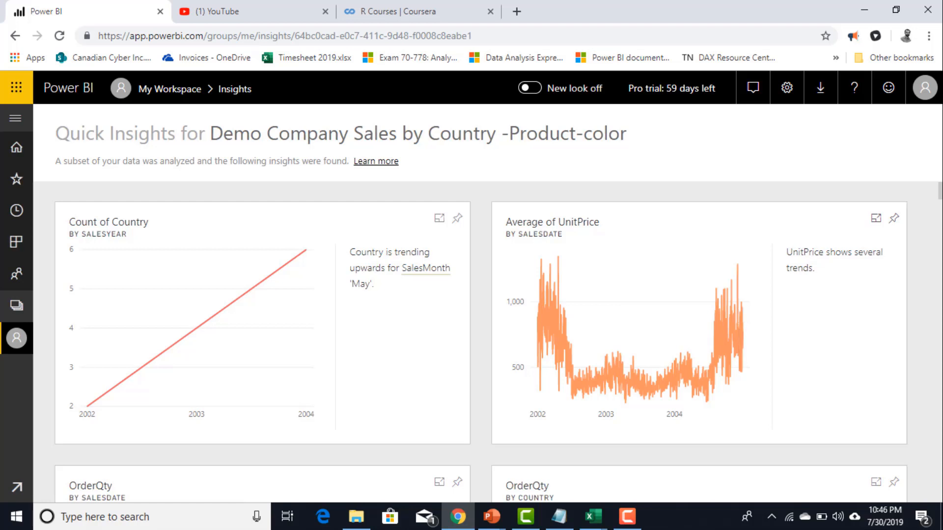
left_click_drag(940, 196, 940, 212)
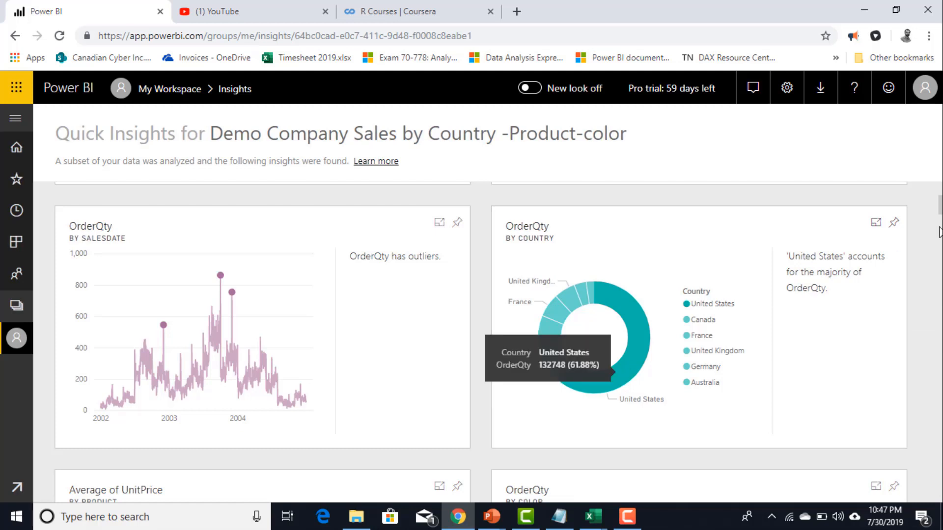
scroll(516, 359, "down", 2)
scroll(481, 344, "down", 4)
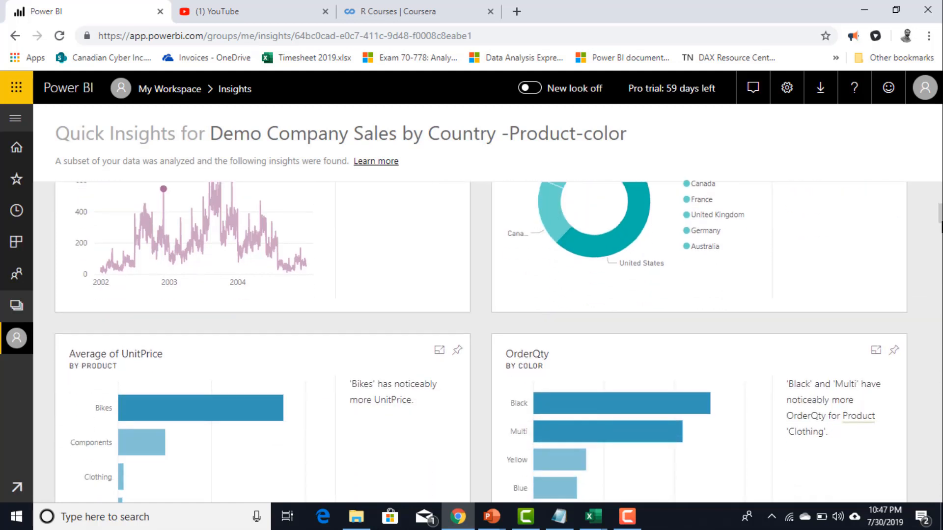
scroll(482, 344, "down", 1)
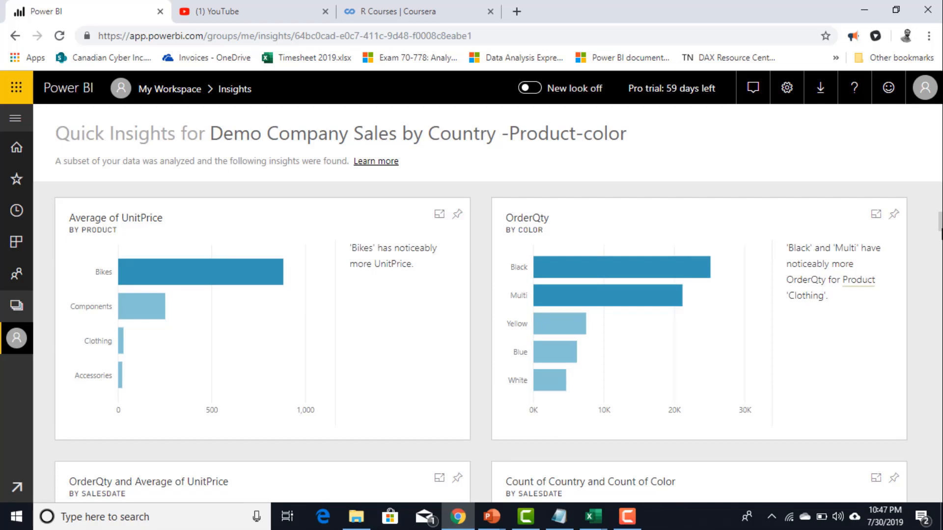
scroll(940, 235, "down", 5)
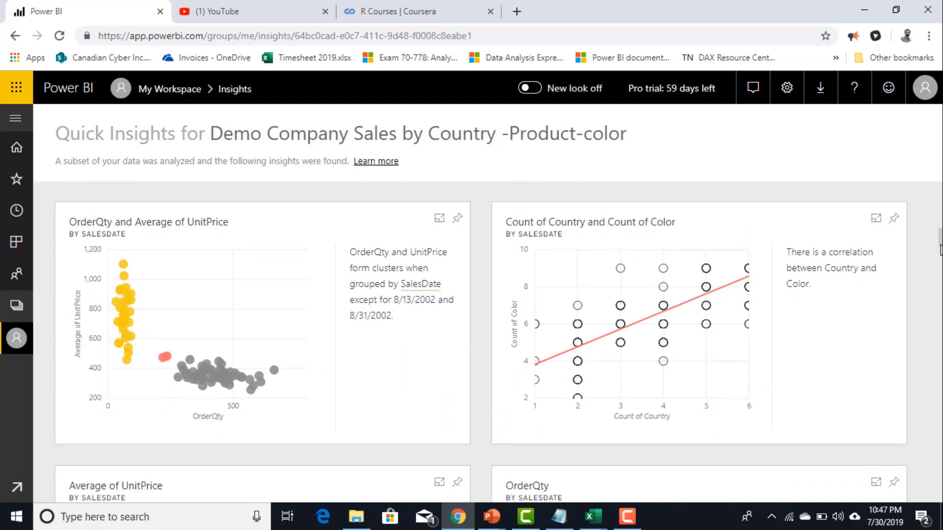
scroll(941, 251, "down", 7)
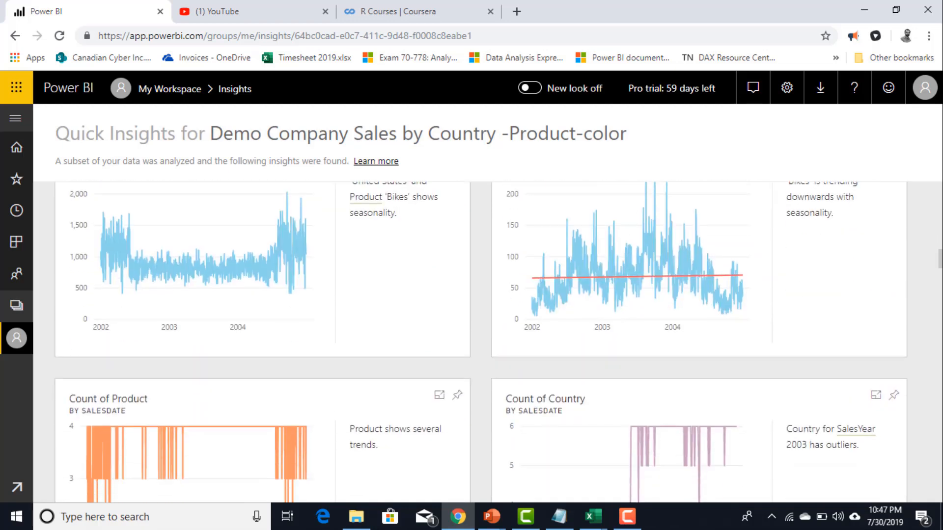
scroll(482, 344, "down", 3)
scroll(481, 339, "down", 6)
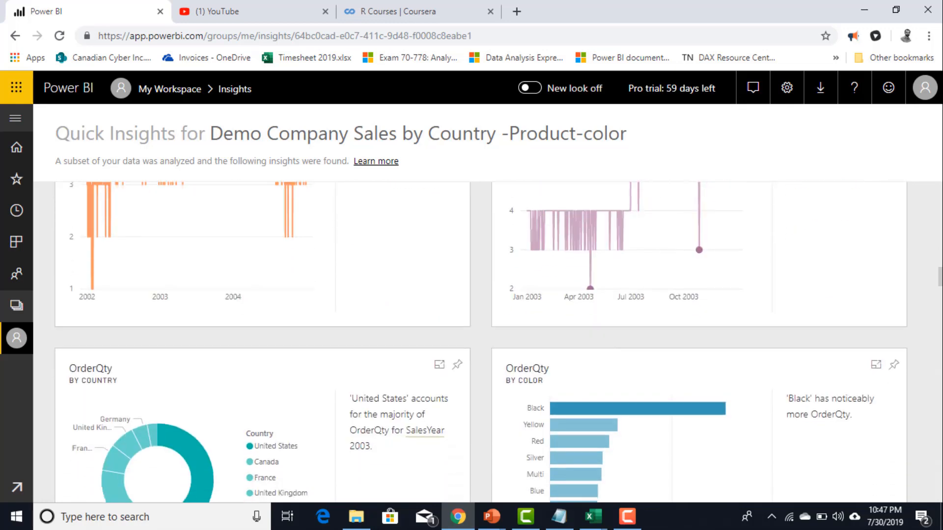
scroll(481, 339, "down", 4)
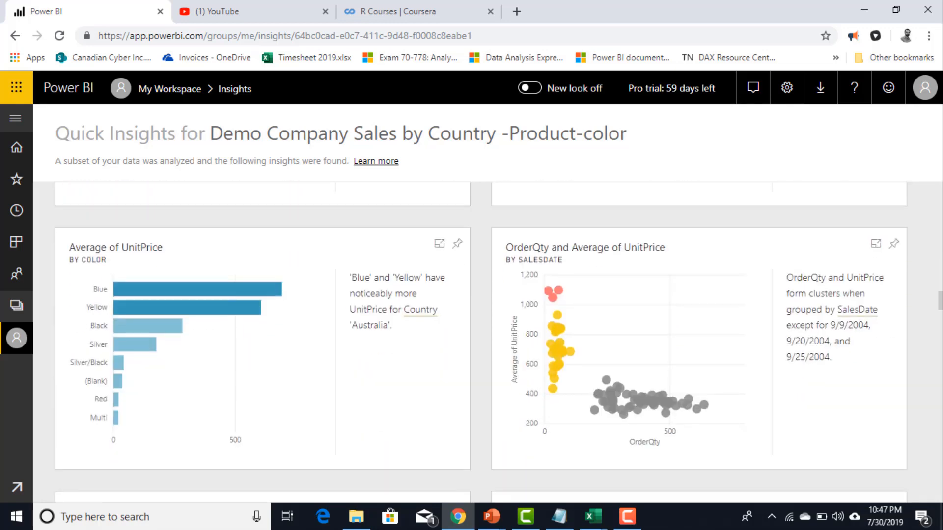
scroll(482, 339, "down", 12)
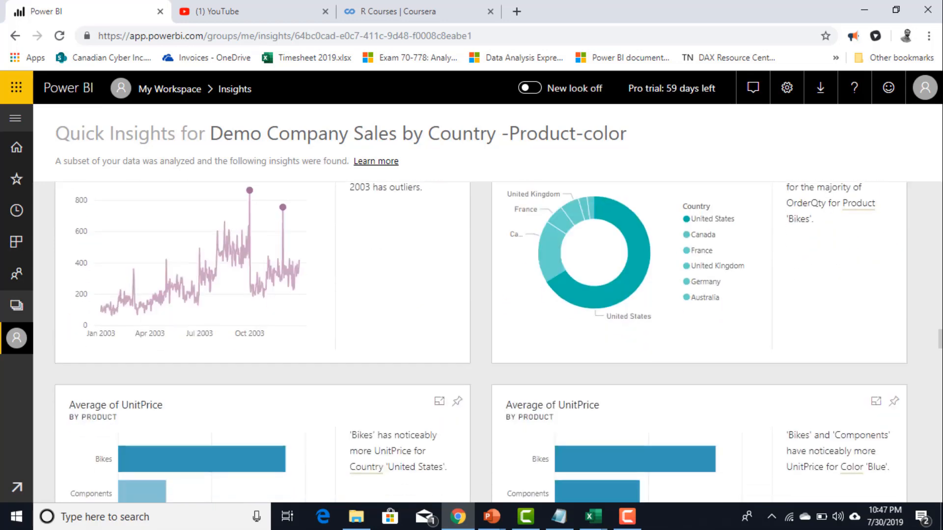
scroll(482, 338, "down", 10)
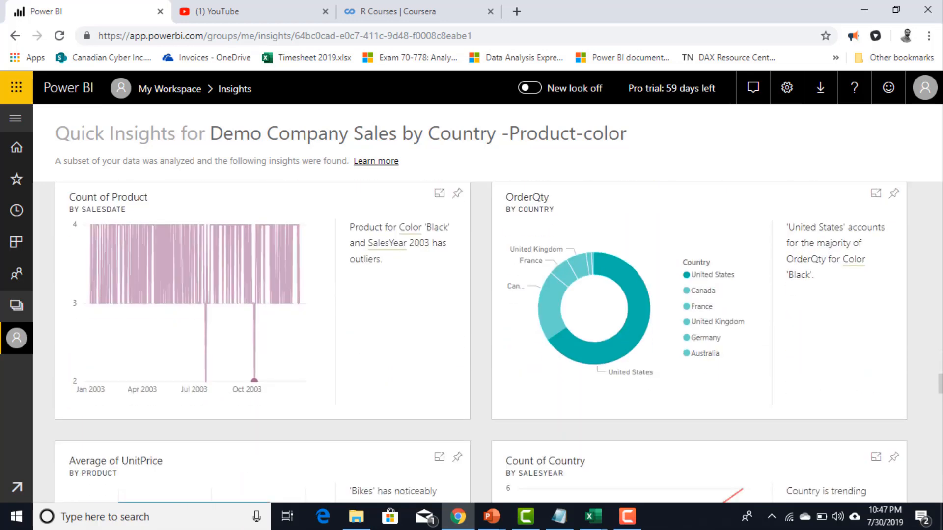
scroll(481, 339, "down", 1)
scroll(481, 339, "down", 12)
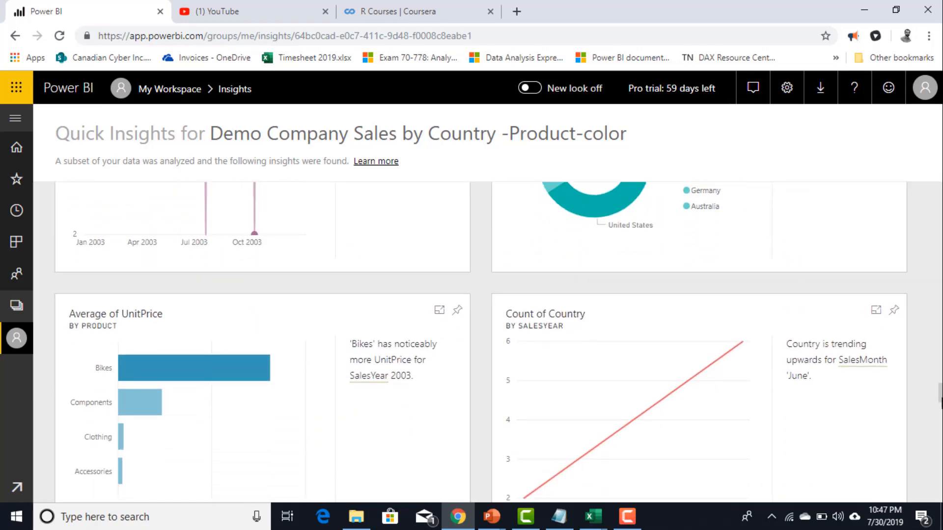
scroll(482, 339, "down", 10)
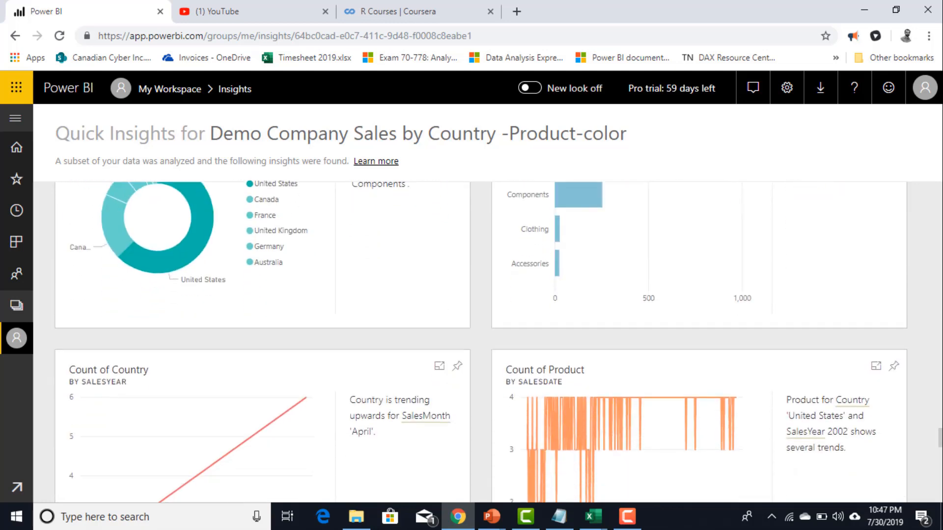
scroll(481, 339, "down", 2)
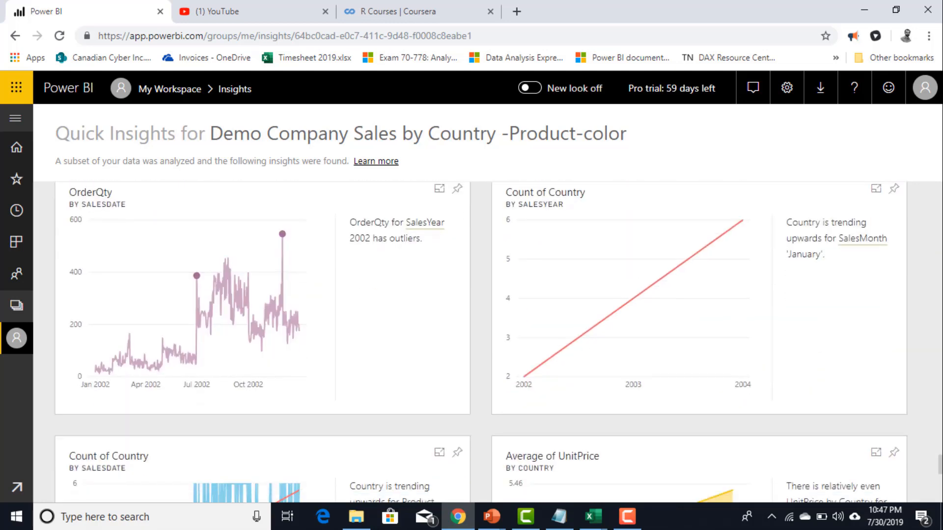
scroll(481, 339, "down", 7)
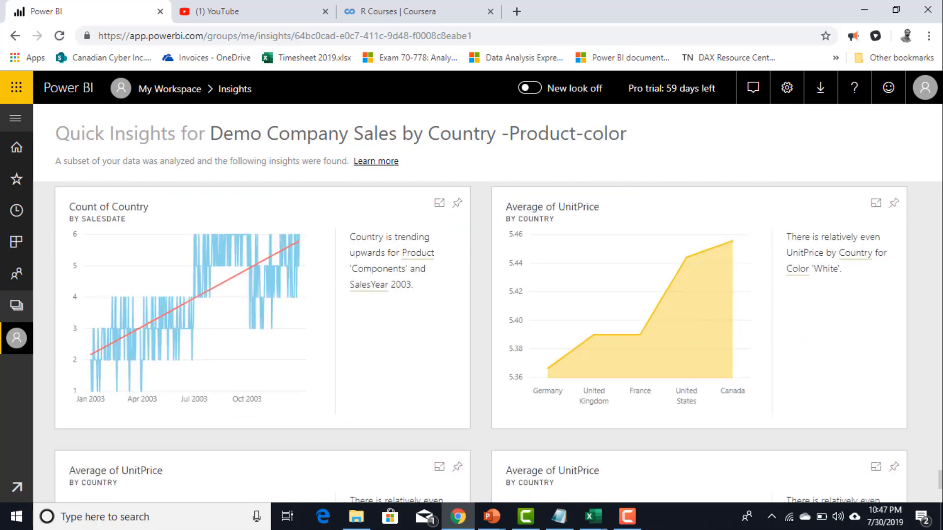
scroll(481, 339, "down", 3)
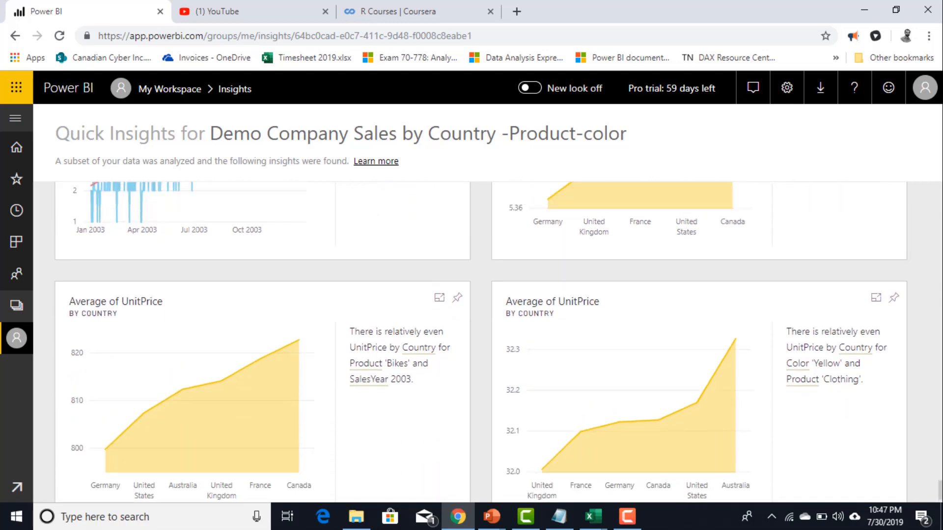
scroll(481, 339, "up", 7)
scroll(482, 339, "up", 10)
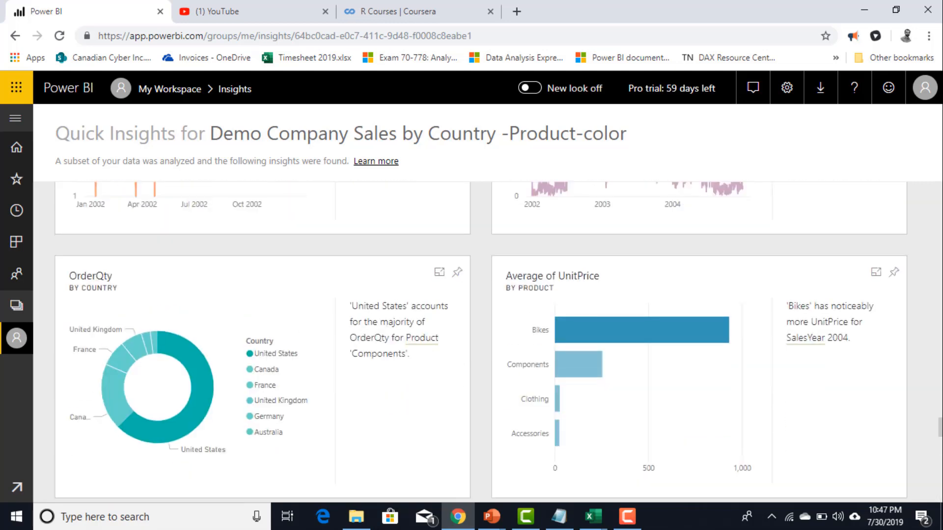
scroll(481, 344, "up", 8)
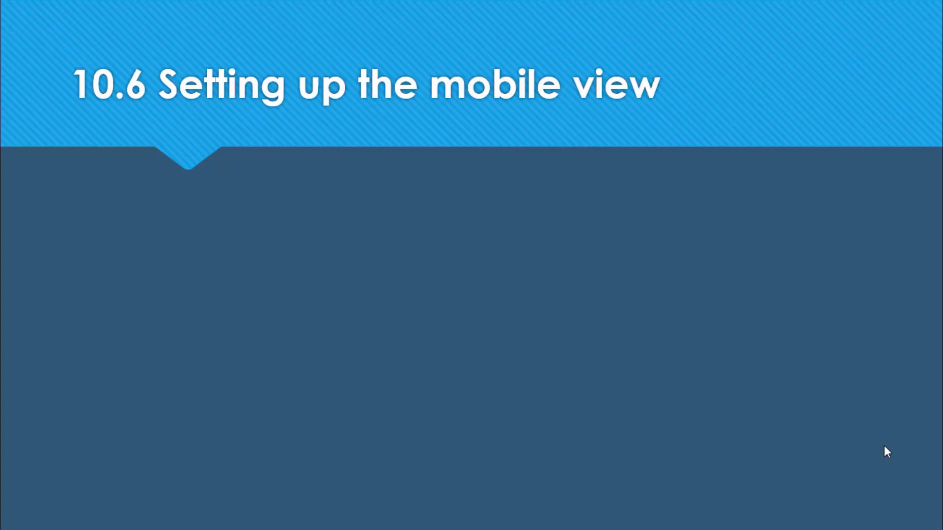
Switch from the slide show to the Sales Dashboard report in Power BI Desktop.
key("alt+Tab")
key("Tab")
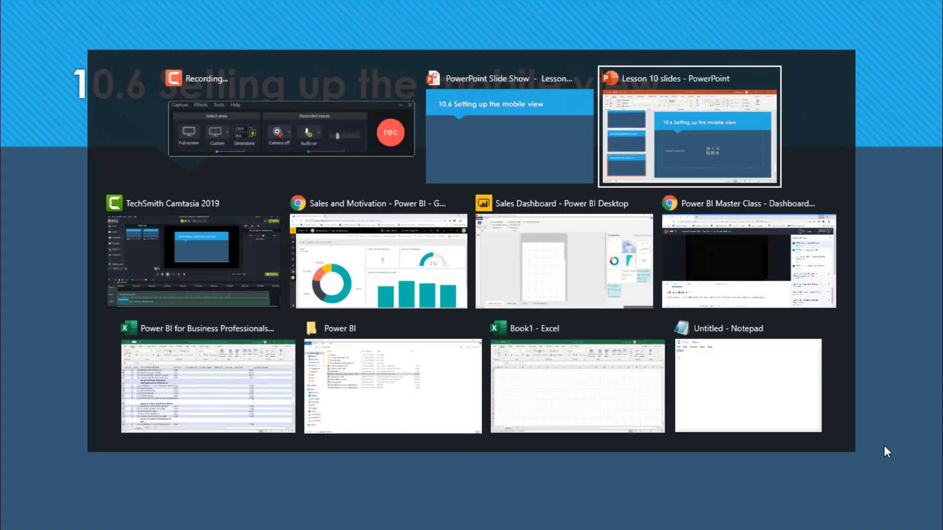
key("Tab")
key("shift+Tab")
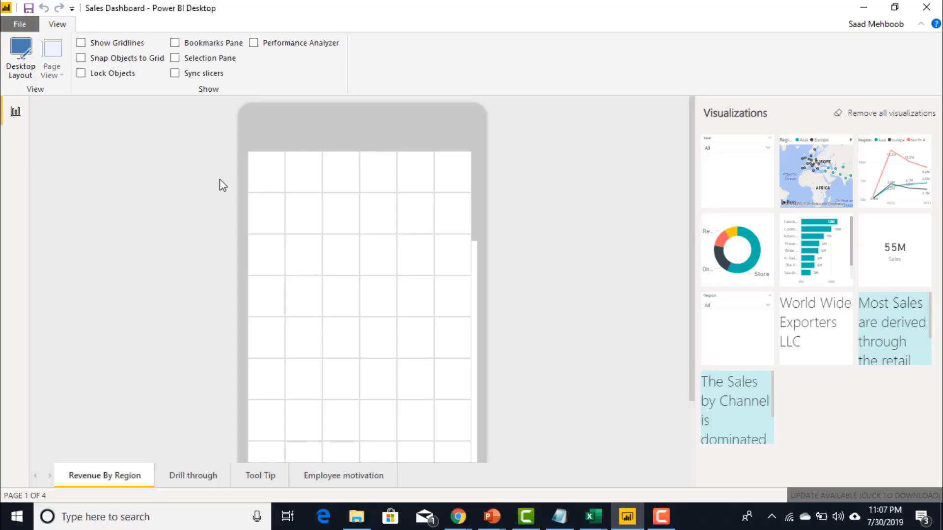
left_click(25, 27)
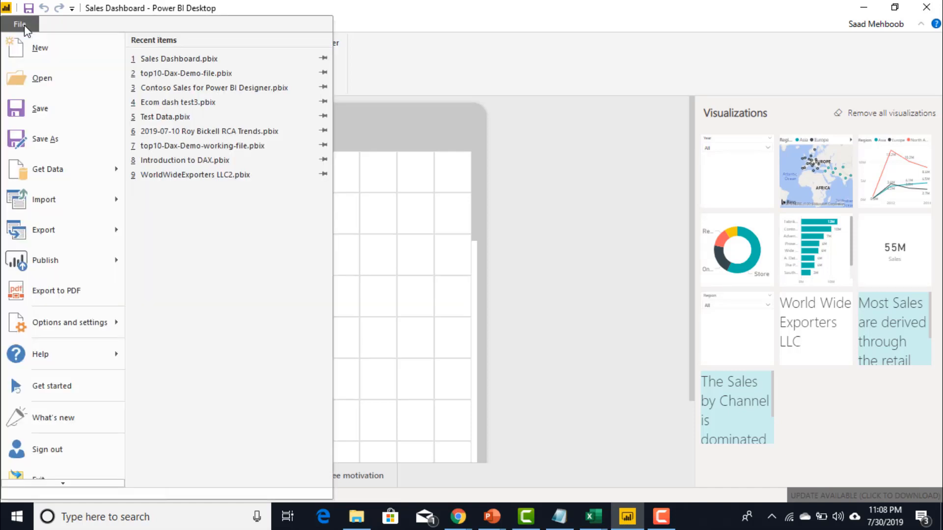
left_click(537, 200)
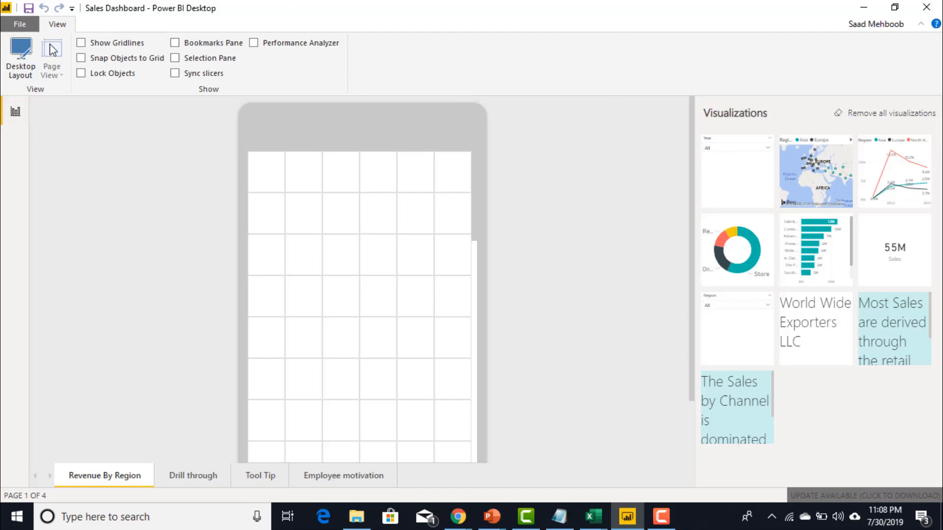
Show the Revenue By Region page in desktop layout and collapse the Visualizations and Fields panes to view the full report.
left_click(11, 68)
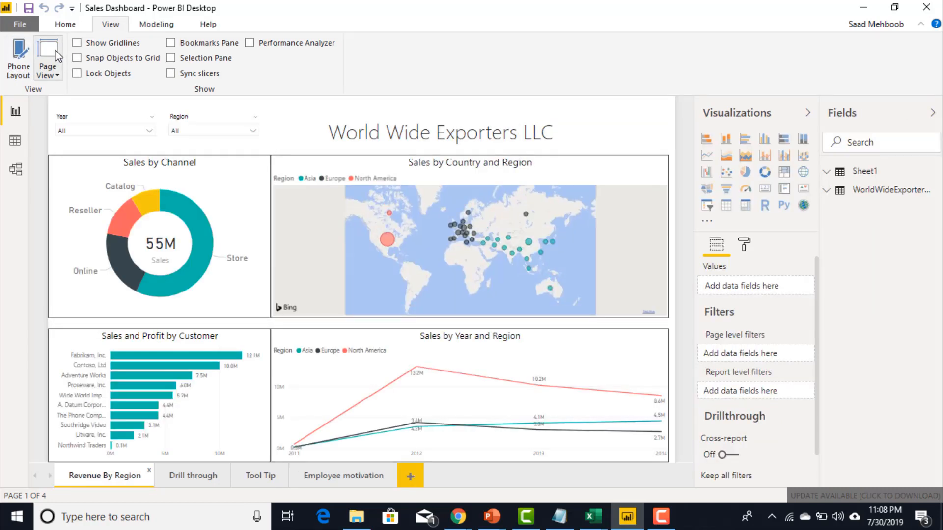
mouse_move(417, 370)
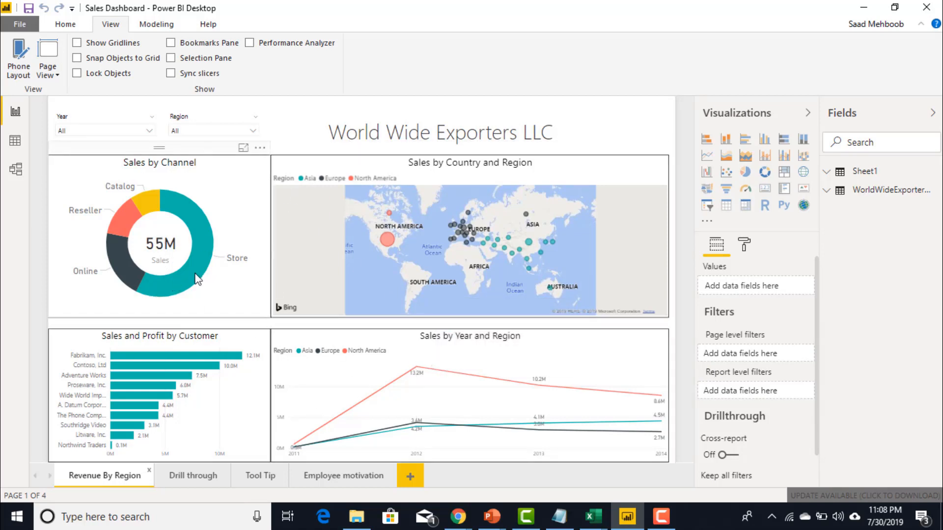
left_click(808, 113)
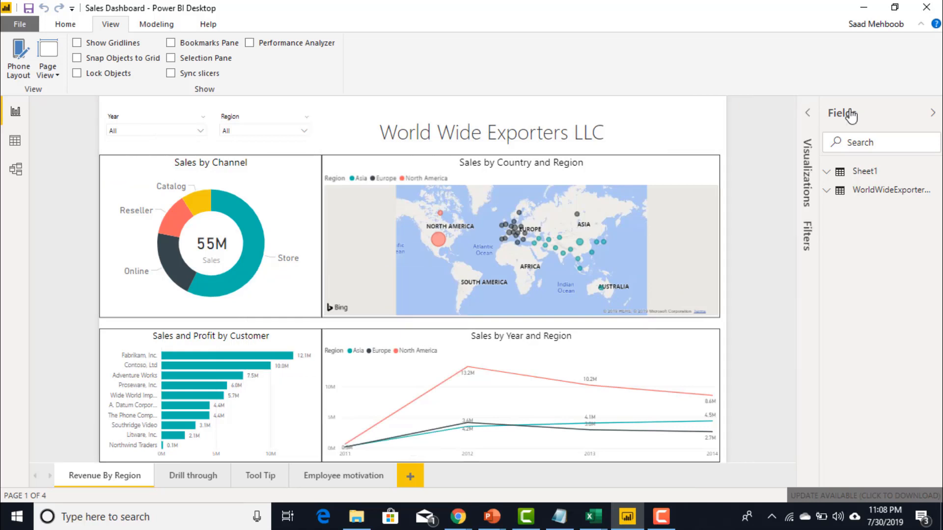
left_click(936, 118)
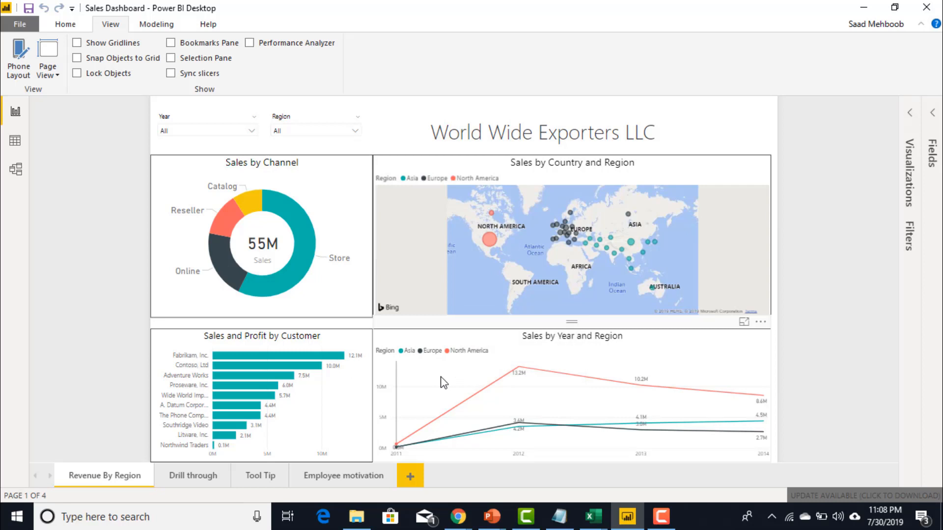
Switch Revenue By Region to phone layout, add the Sales by Channel donut chart, and enlarge it against the phone canvas's left edge.
left_click(15, 65)
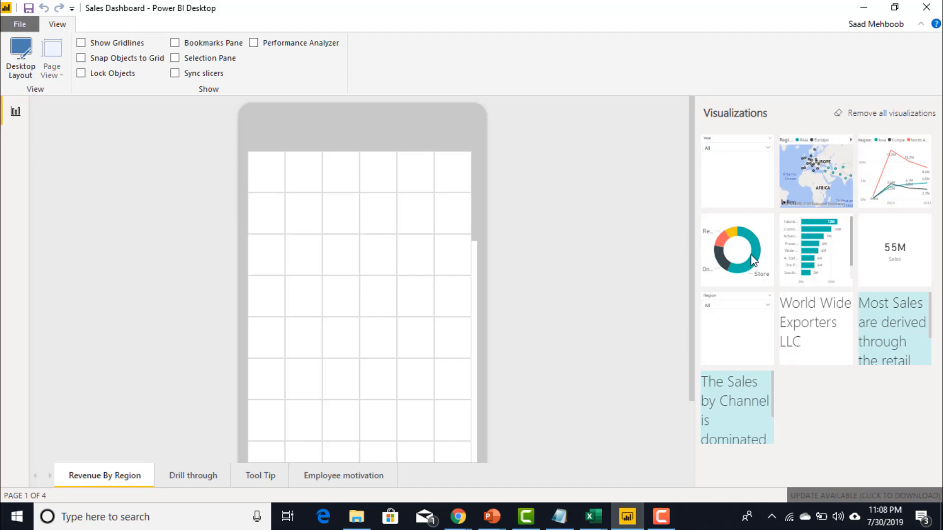
left_click_drag(753, 260, 341, 241)
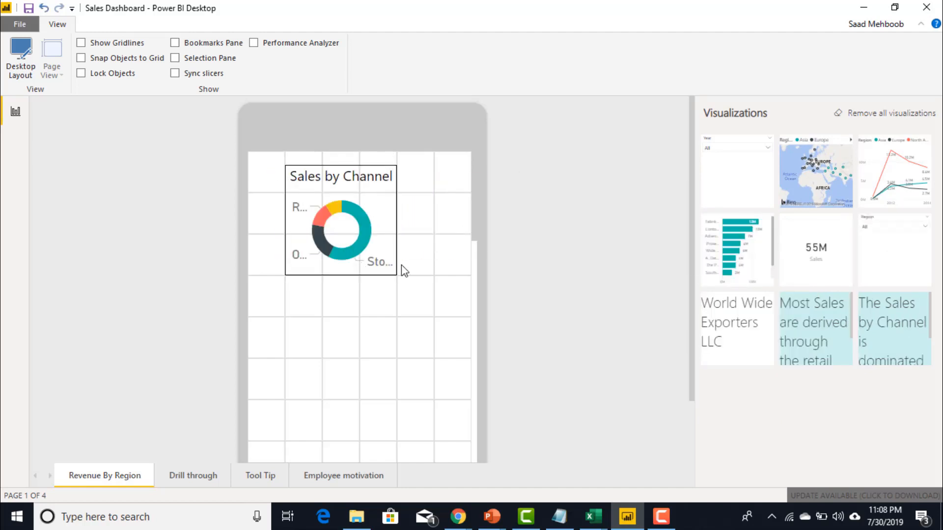
left_click_drag(394, 273, 479, 370)
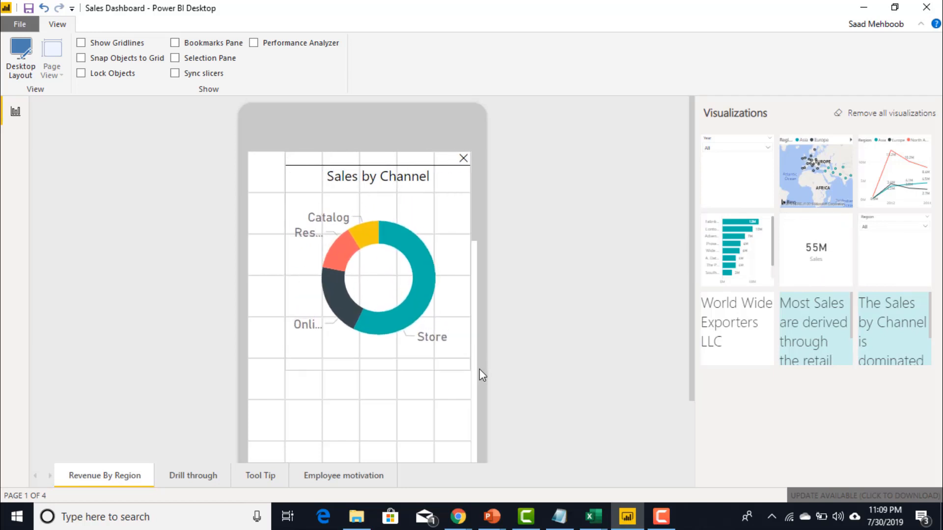
left_click_drag(420, 294, 394, 343)
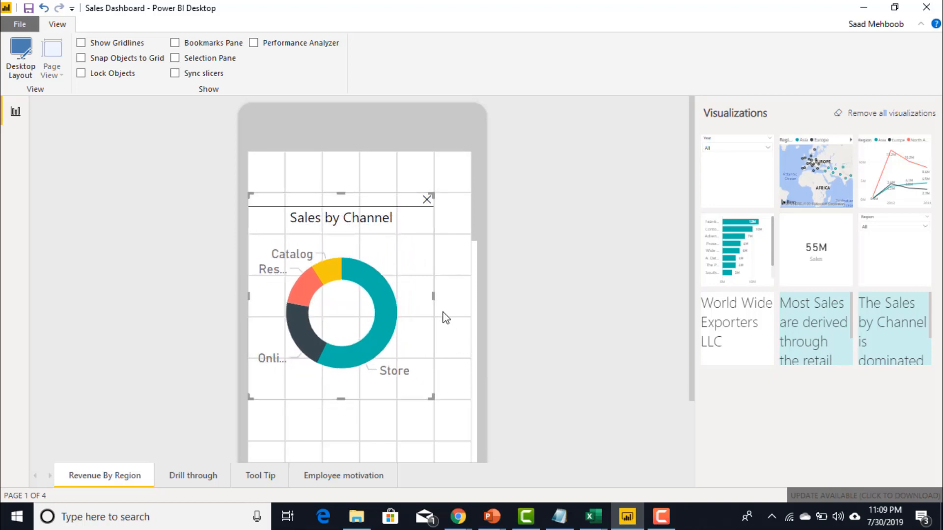
Widen the Sales by Channel donut chart to the full phone canvas width and move it down one grid row.
left_click_drag(433, 296, 471, 301)
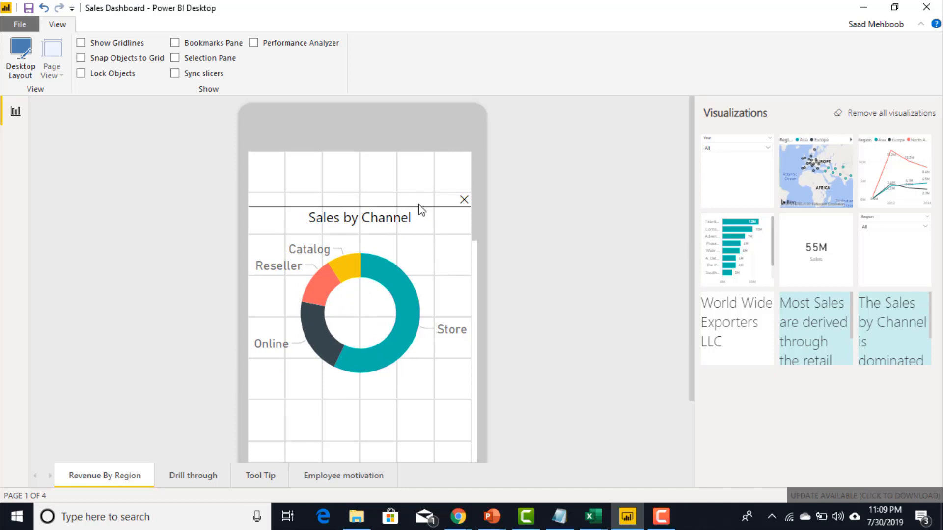
left_click_drag(419, 208, 416, 239)
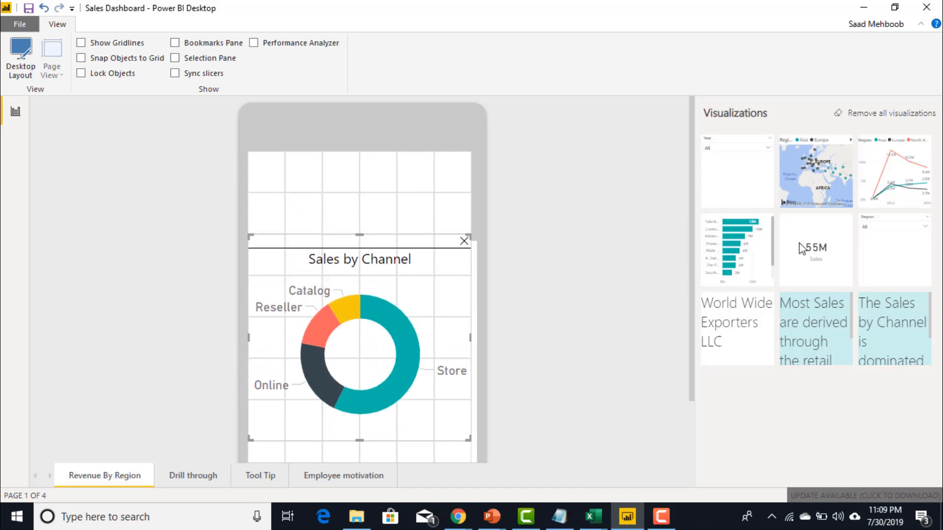
Add the Sales card to the phone canvas below the Sales by Channel donut chart and enlarge it.
left_click_drag(797, 248, 369, 357)
left_click_drag(838, 255, 365, 351)
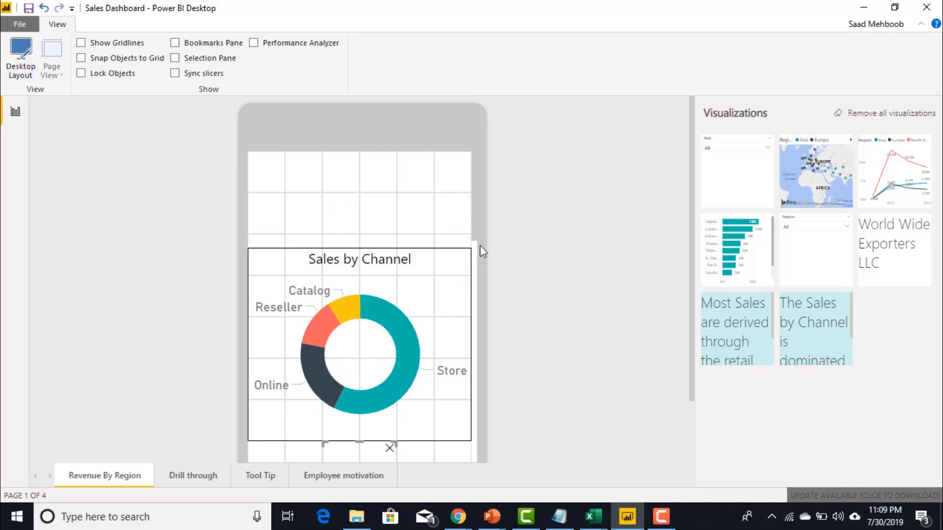
left_click(476, 299)
left_click_drag(475, 257, 477, 309)
left_click_drag(476, 271, 475, 244)
left_click(391, 300)
left_click_drag(391, 301, 444, 326)
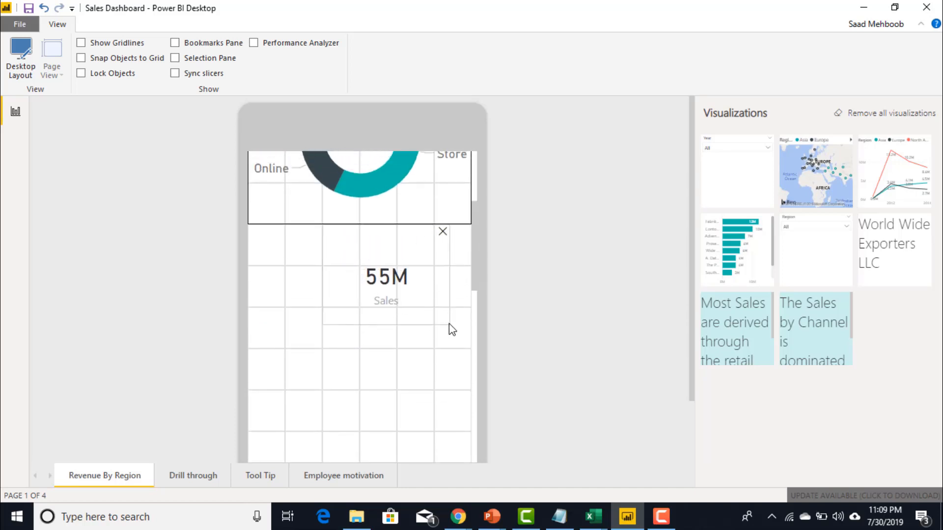
Move the Sales card above the Sales by Channel donut chart, against the phone canvas's right edge.
left_click(479, 306)
left_click(473, 315)
left_click_drag(474, 296, 467, 178)
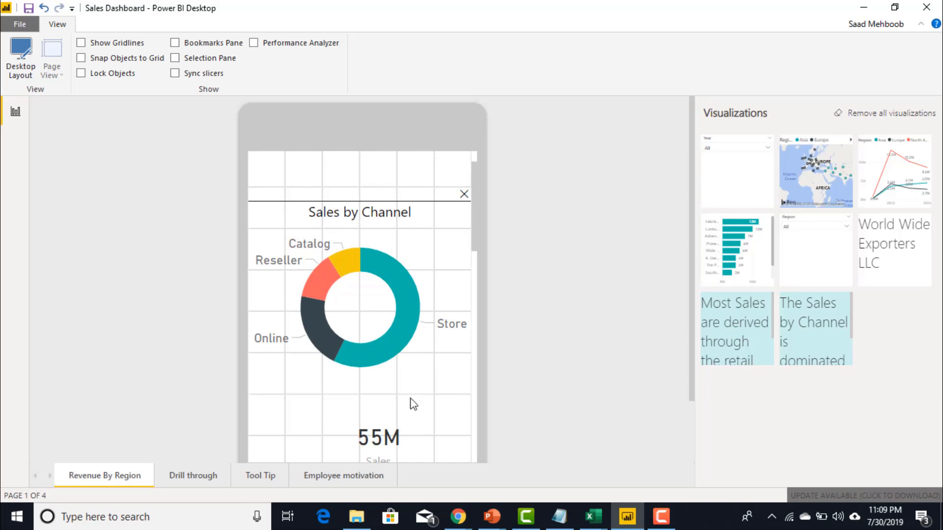
left_click_drag(383, 440, 422, 207)
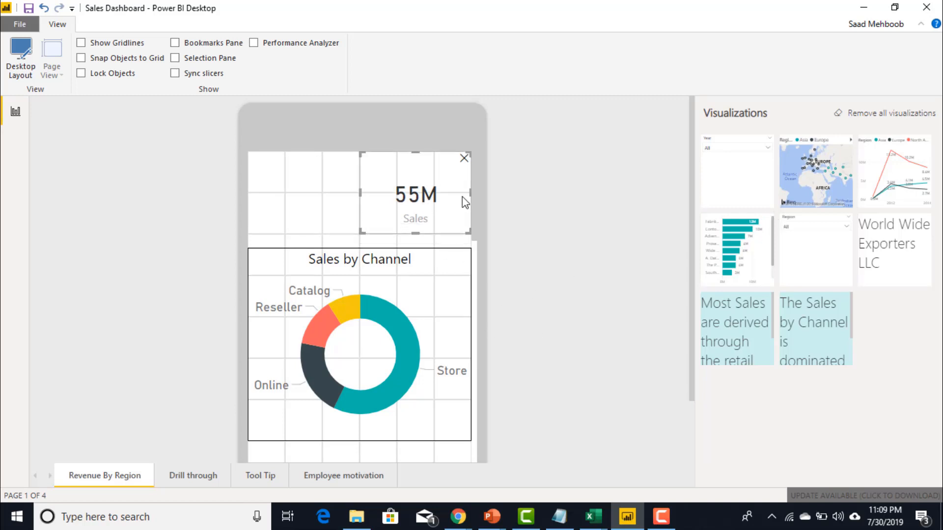
Add the Sales by Country and Region map below the donut chart and enlarge it to full canvas width and greater height.
left_click(474, 255)
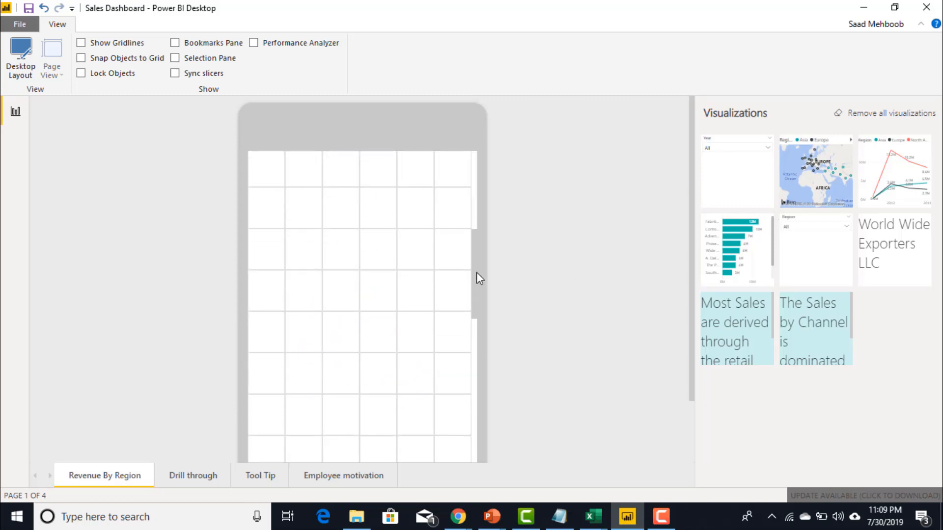
left_click_drag(475, 243, 477, 199)
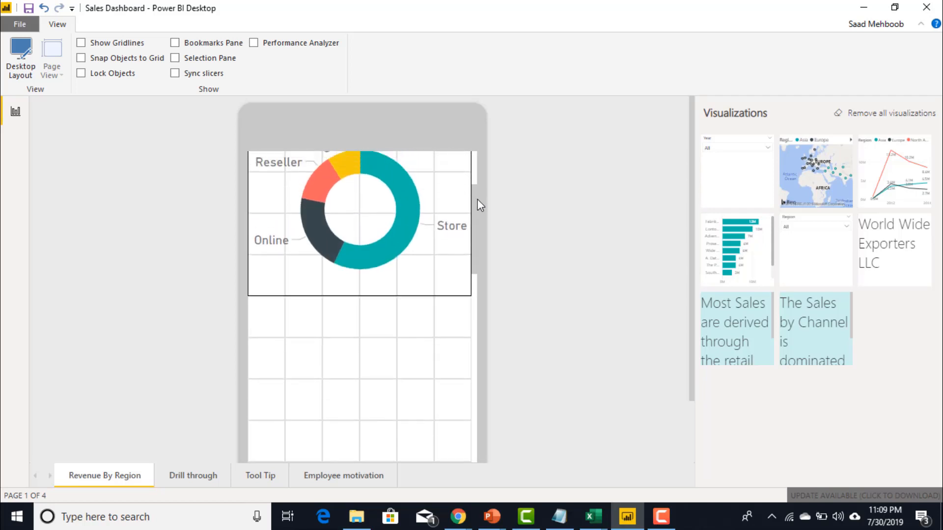
left_click_drag(806, 180, 338, 373)
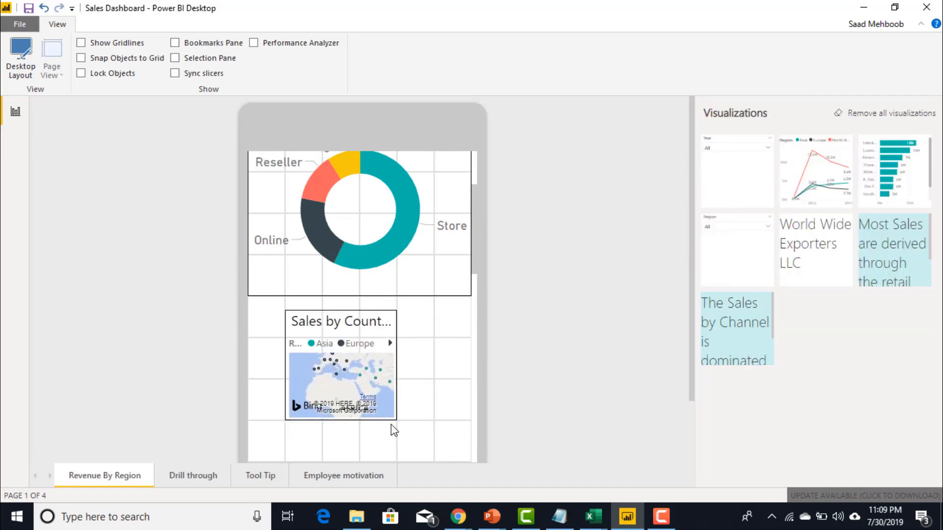
left_click_drag(395, 418, 467, 471)
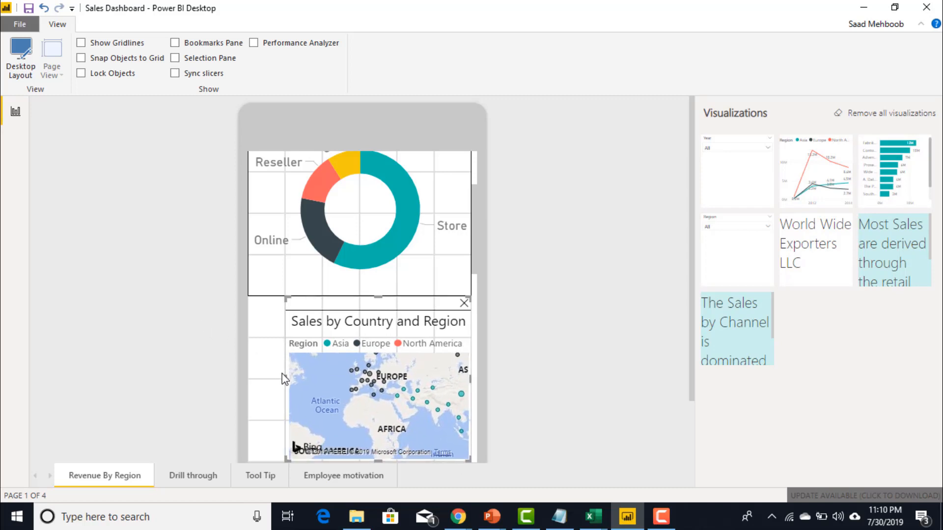
left_click_drag(272, 379, 249, 381)
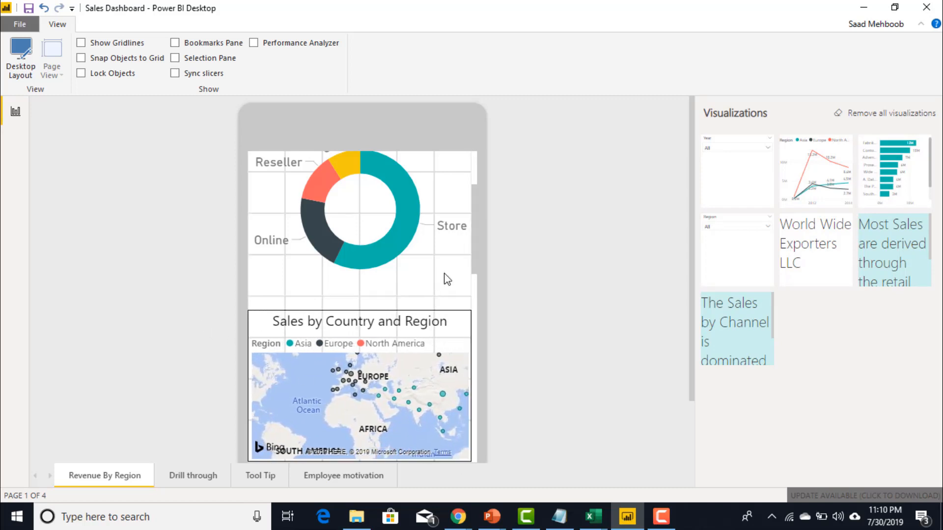
left_click_drag(475, 260, 480, 280)
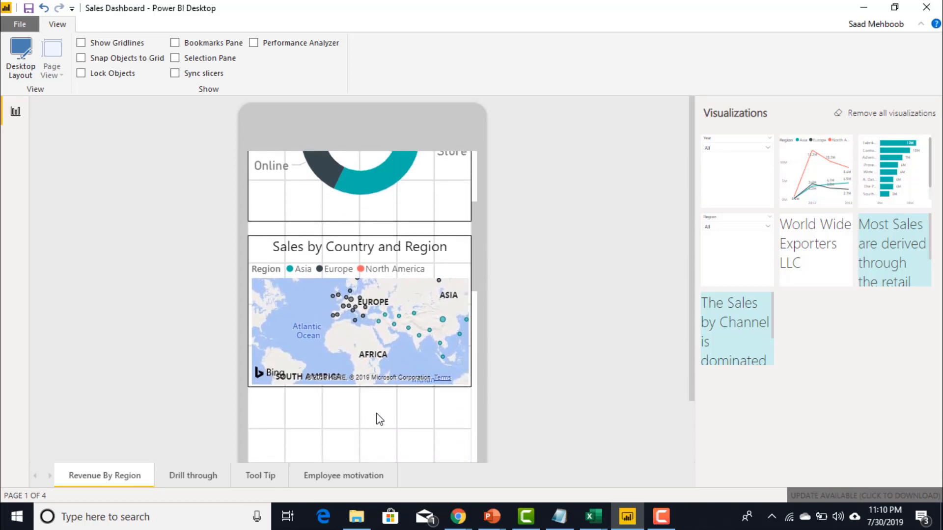
left_click(356, 386)
left_click_drag(356, 386, 359, 460)
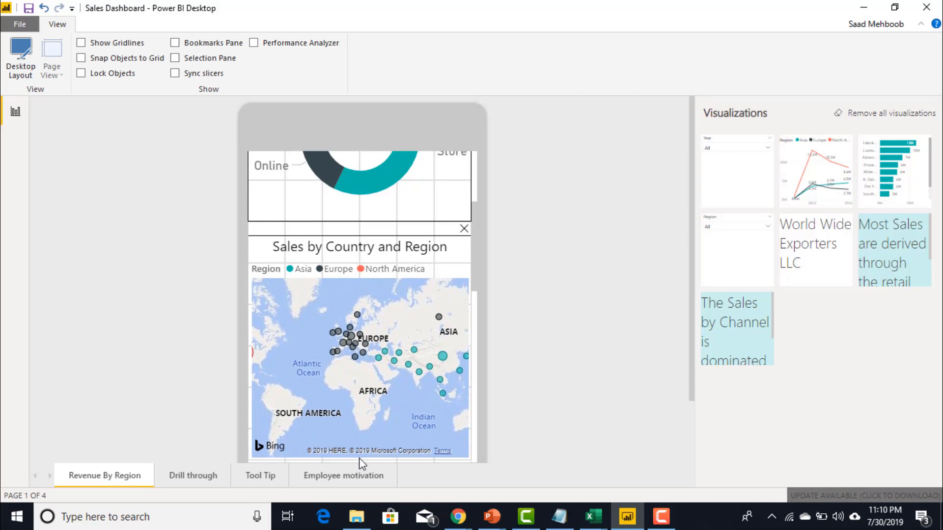
Add the Sales and Profit by Customer bar chart below the map, enlarging it to full canvas width and up toward the map.
scroll(475, 304, "down", 5)
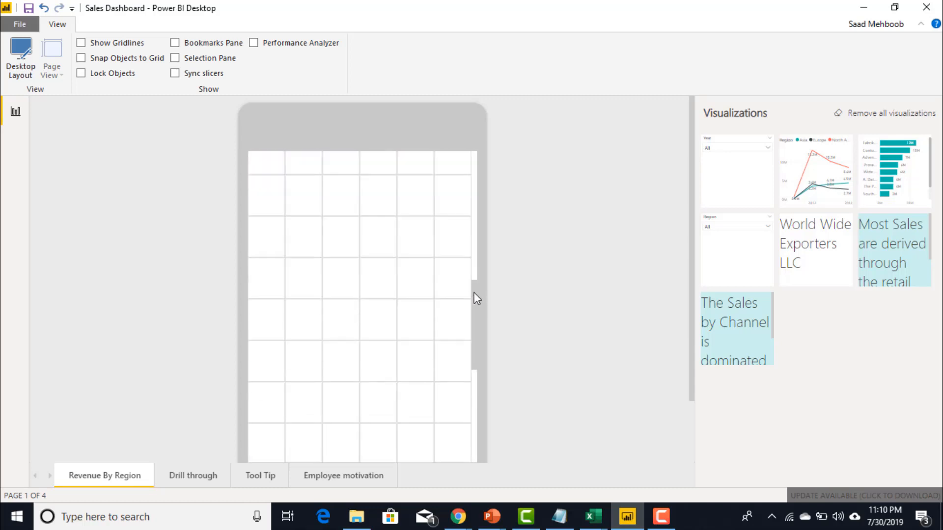
mouse_move(476, 297)
left_mouse_down()
mouse_move(482, 207)
mouse_move(488, 284)
left_mouse_up()
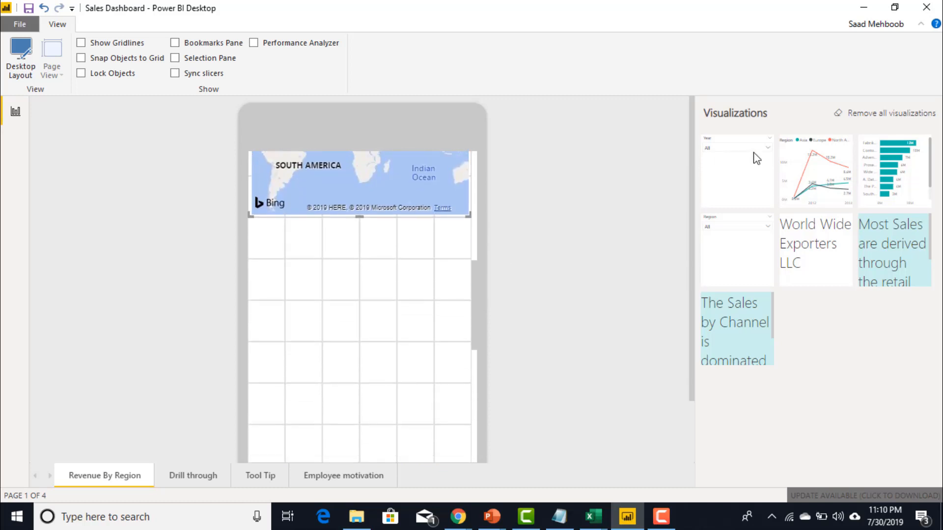
left_click_drag(912, 168, 391, 308)
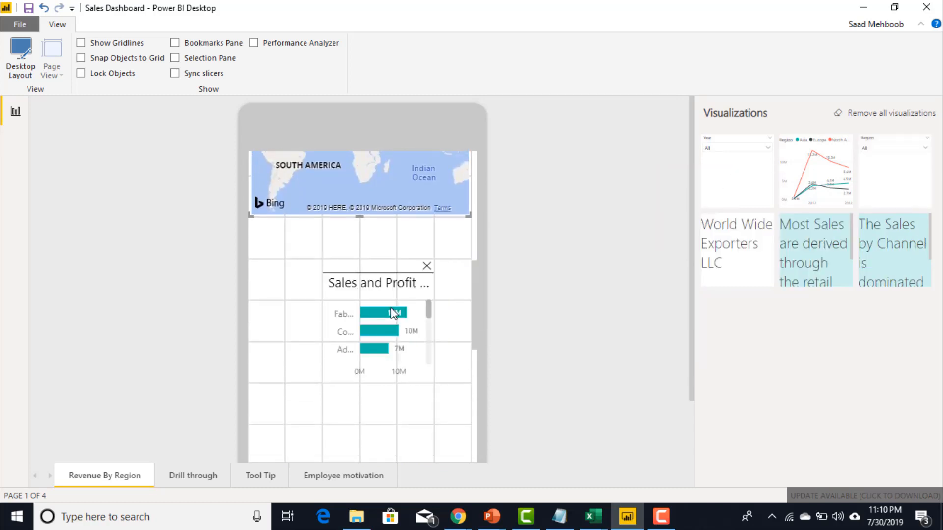
left_click_drag(433, 384, 469, 460)
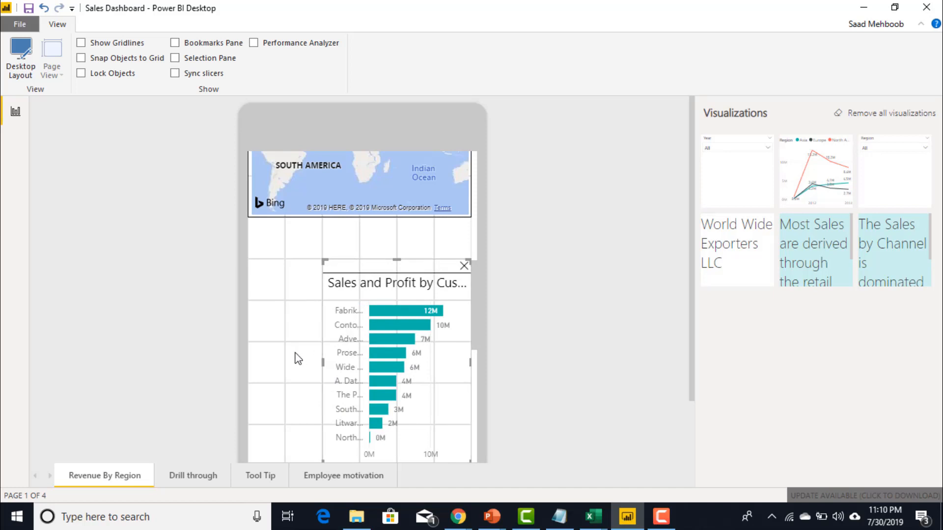
left_click_drag(323, 364, 249, 364)
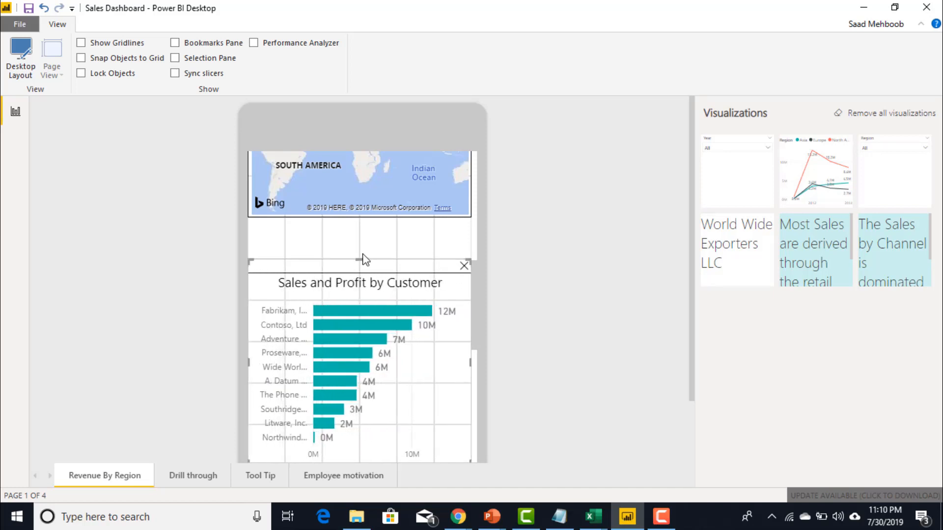
left_click_drag(360, 260, 360, 220)
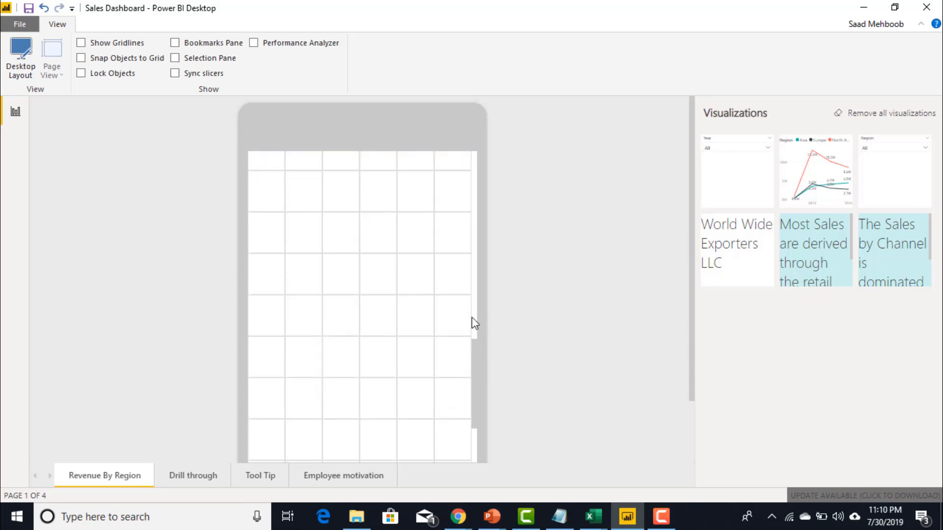
Return the Revenue By Region page to desktop layout.
left_click_drag(475, 372, 472, 180)
left_click(378, 322)
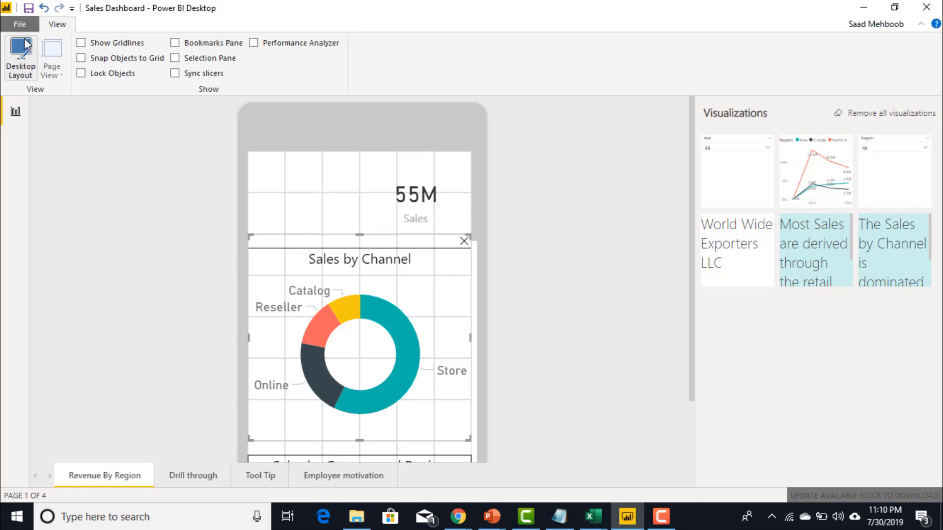
left_click(21, 55)
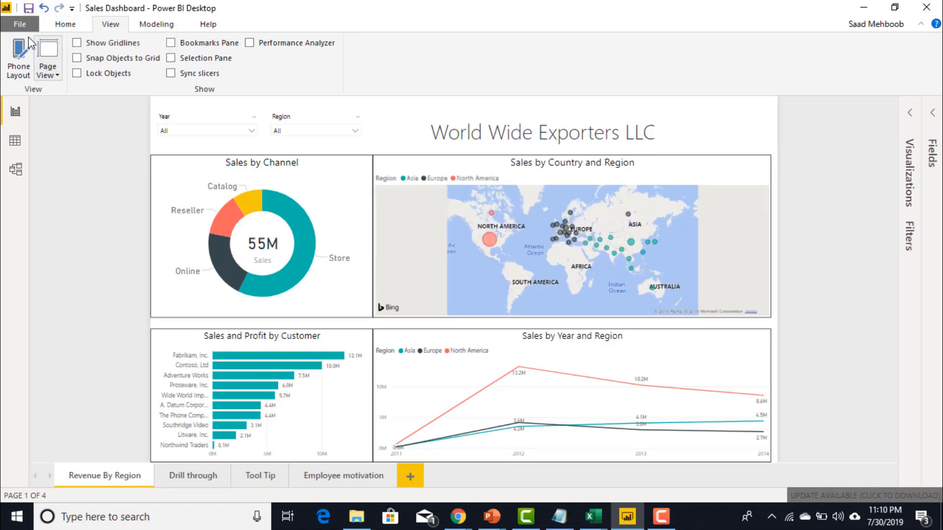
Save the changes and publish the report to My workspace, replacing the existing Sales Dashboard dataset.
left_click(52, 24)
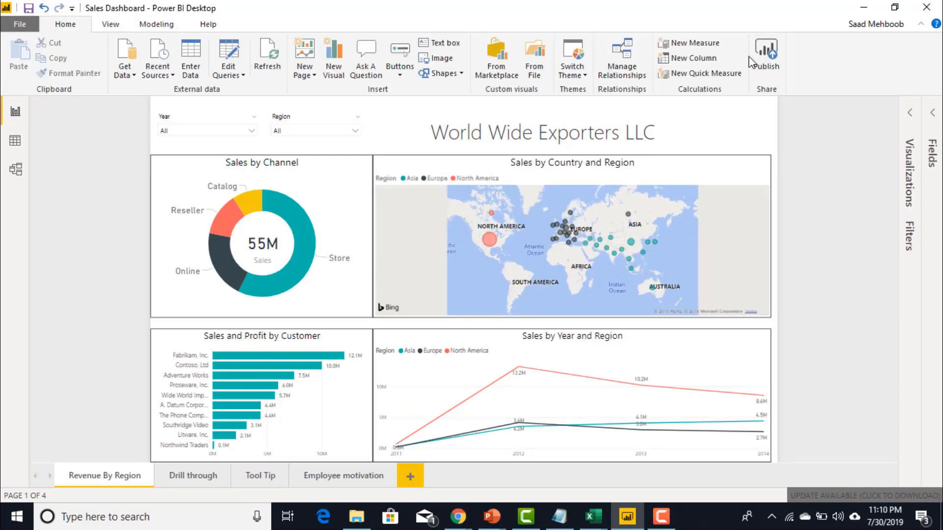
left_click(767, 63)
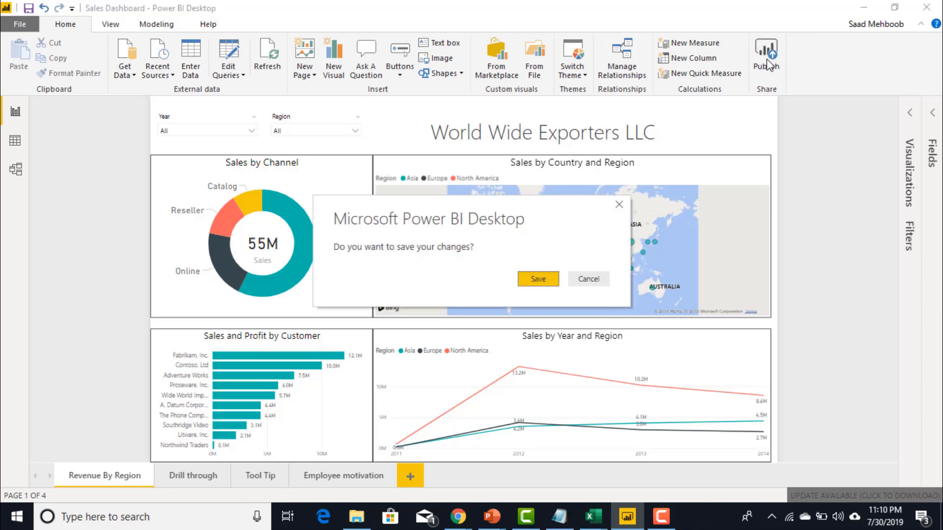
left_click(540, 279)
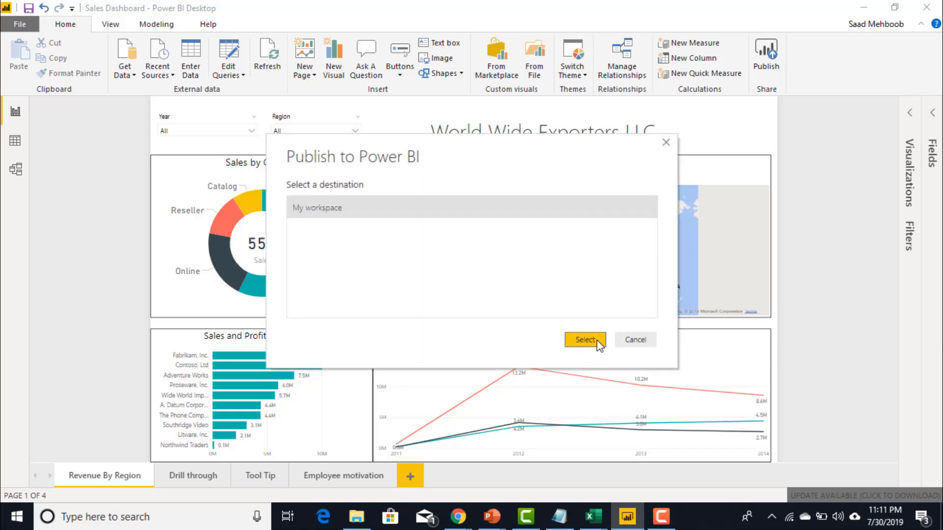
left_click(585, 340)
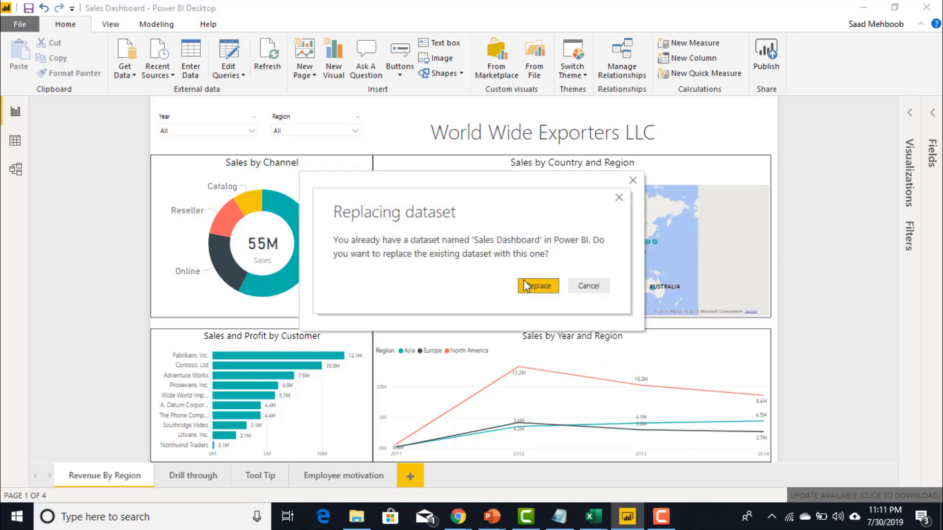
left_click(535, 291)
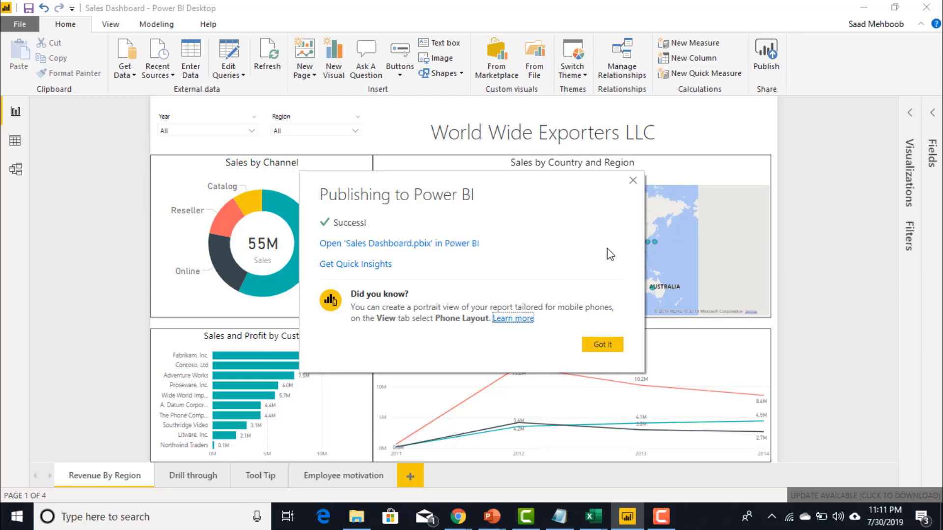
left_click(603, 344)
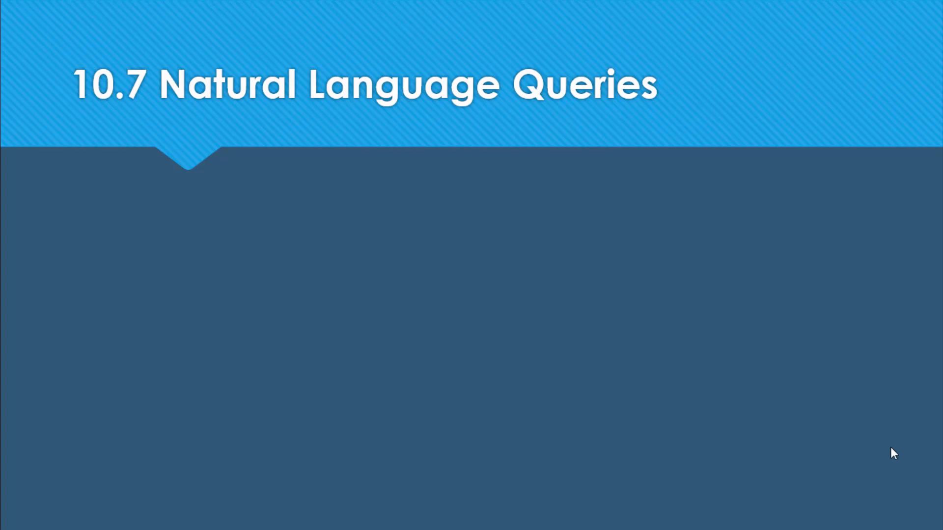
Switch from the Natural Language Queries slide to the Sales Dashboard report in Power BI Desktop.
key("alt+Tab")
key("alt+Tab")
key("alt+Tab")
key("alt+Tab")
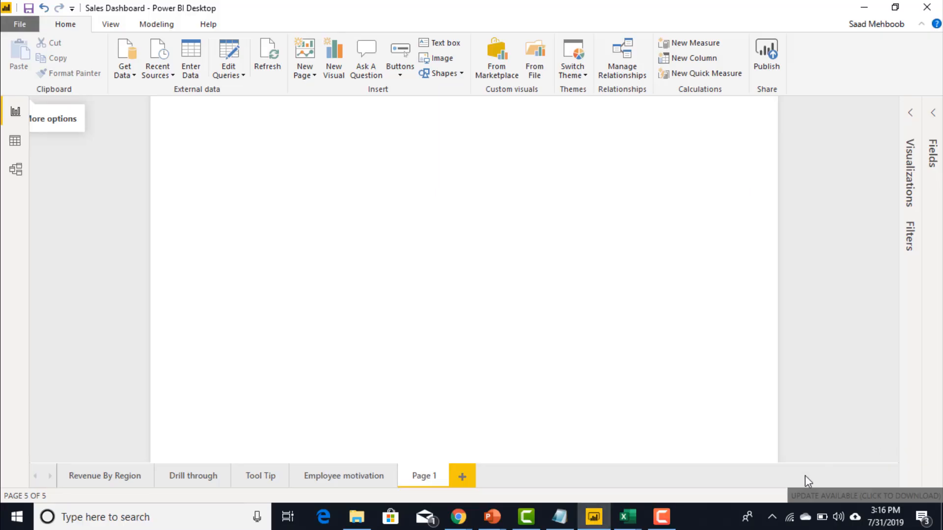
Rename the blank report page Page 1 as "sales Analysis".
double_click(413, 478)
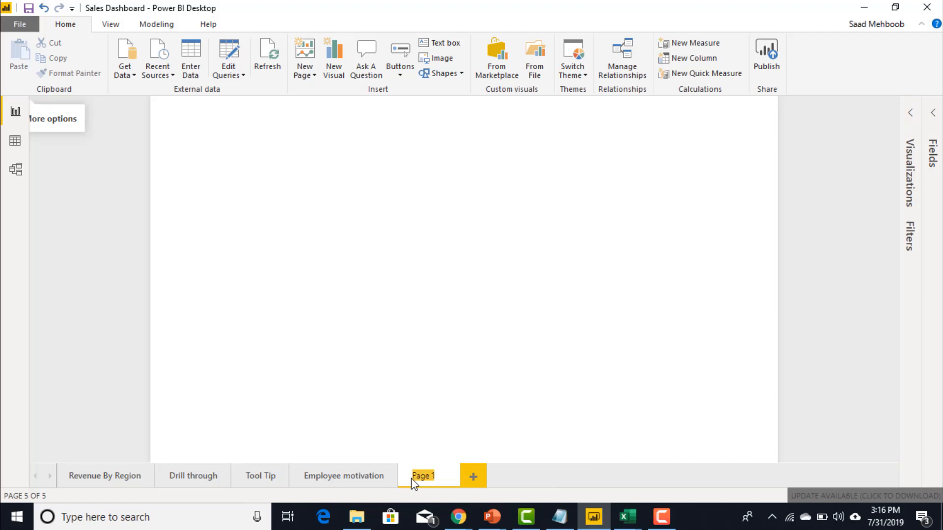
type("sales Analy")
type("sis")
key("Return")
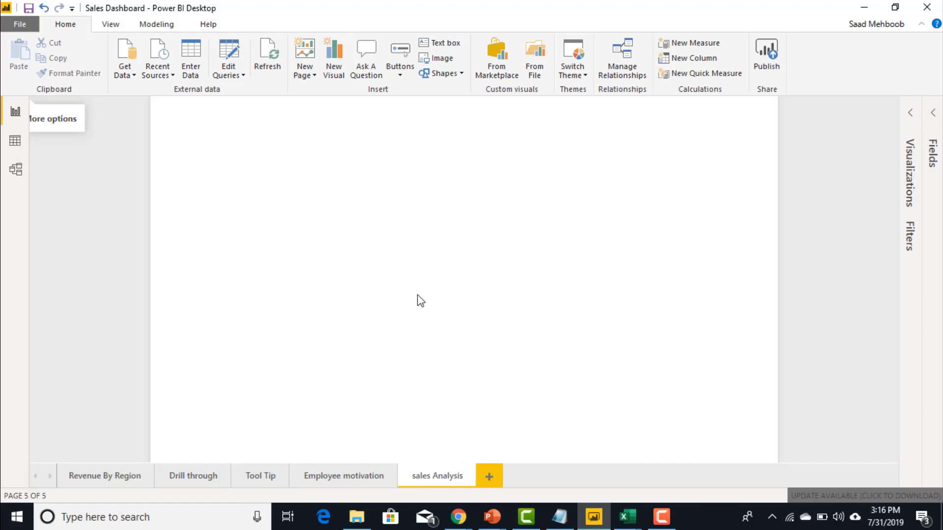
Create a visual on the sales Analysis page by asking the natural language question "total sales".
left_click(370, 65)
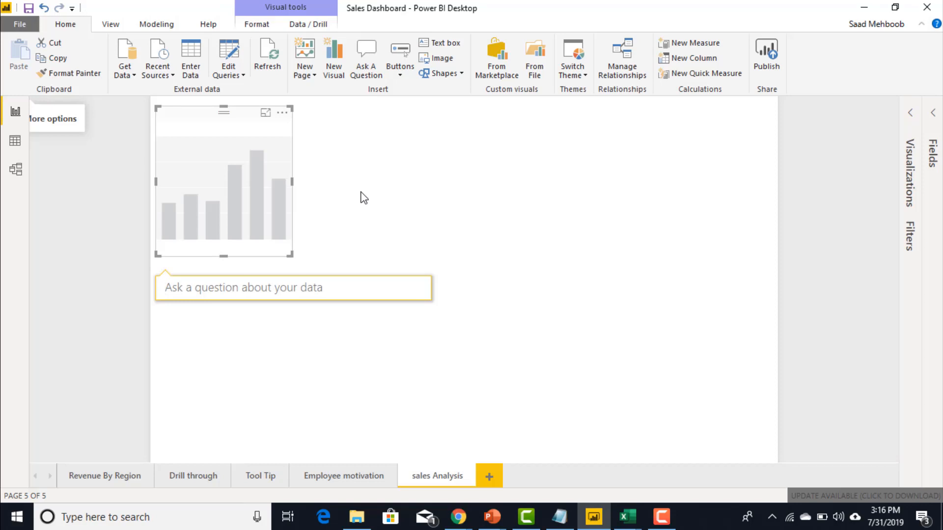
type("total sales")
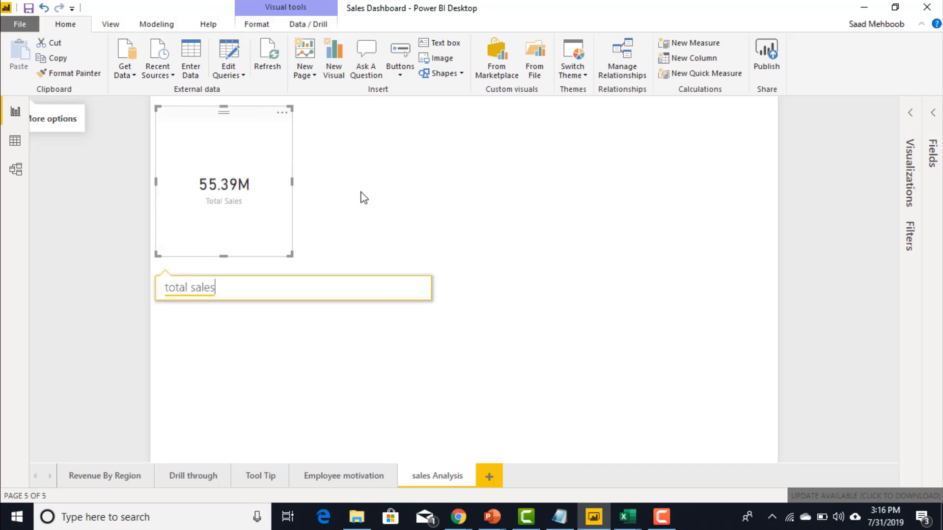
key("Return")
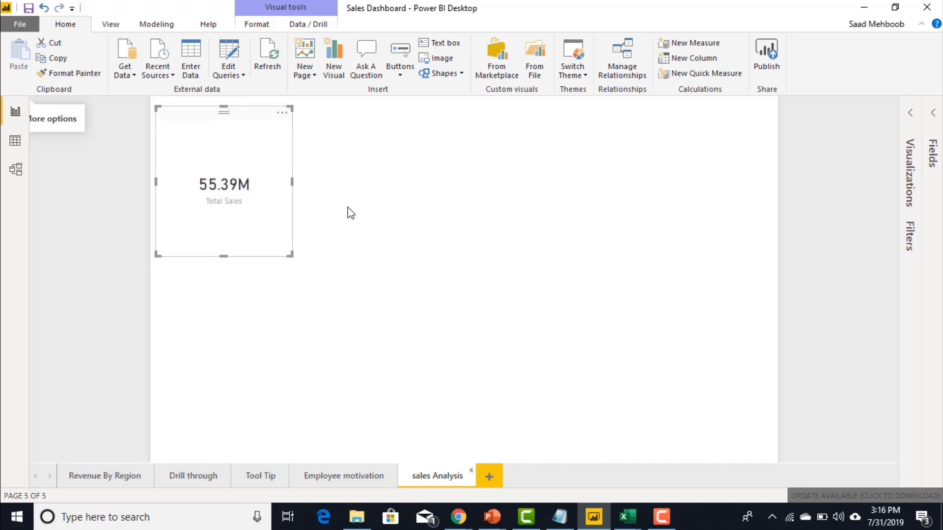
Create a visual by asking "Sales by region", and enlarge it below the Total Sales card.
left_click(376, 55)
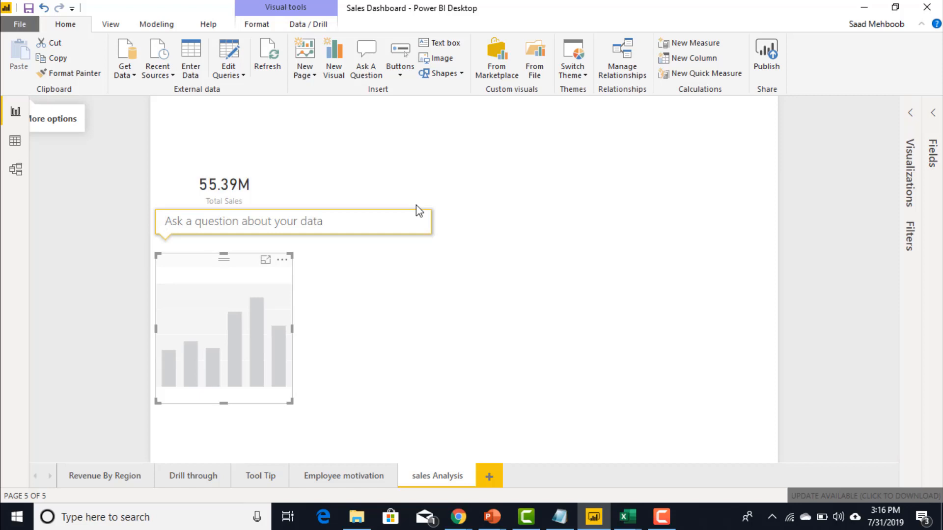
type("Sales by re")
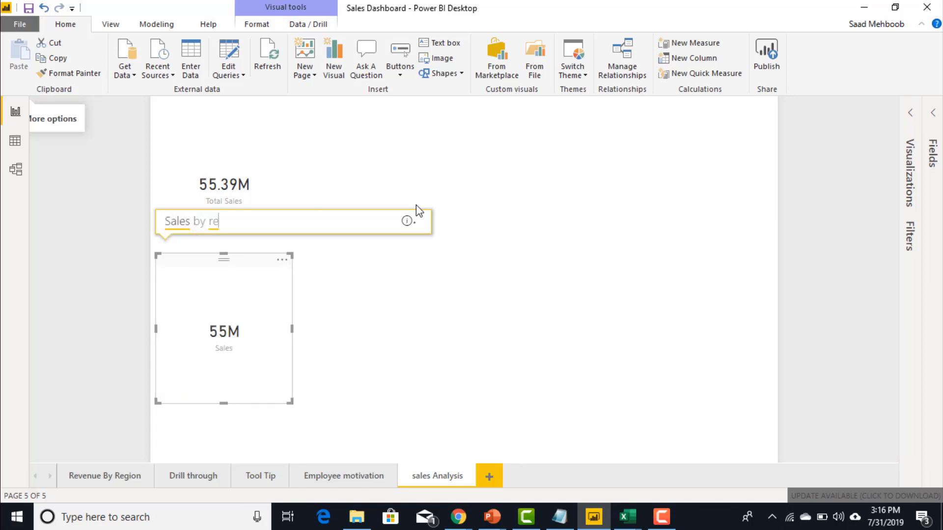
type("gion")
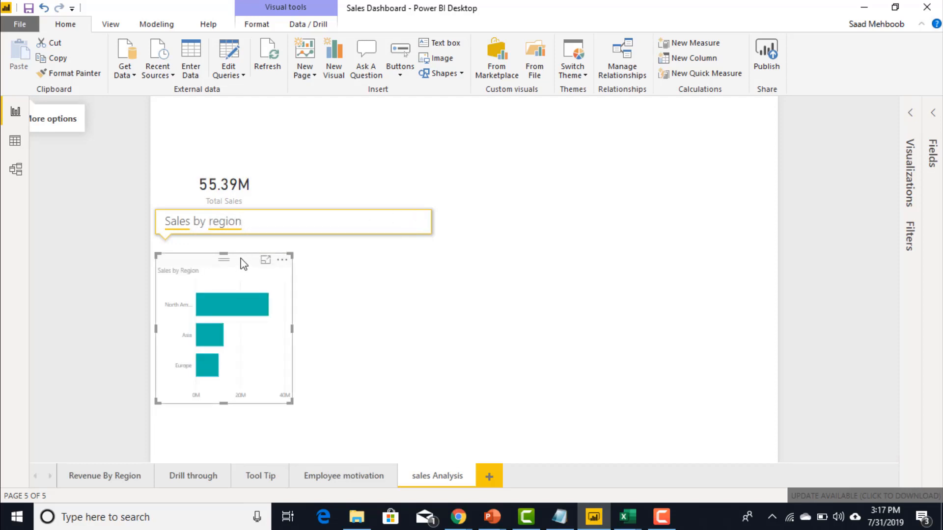
mouse_move(242, 260)
left_mouse_down()
mouse_move(524, 194)
mouse_move(540, 139)
mouse_move(307, 313)
mouse_move(241, 268)
mouse_move(249, 252)
left_mouse_up()
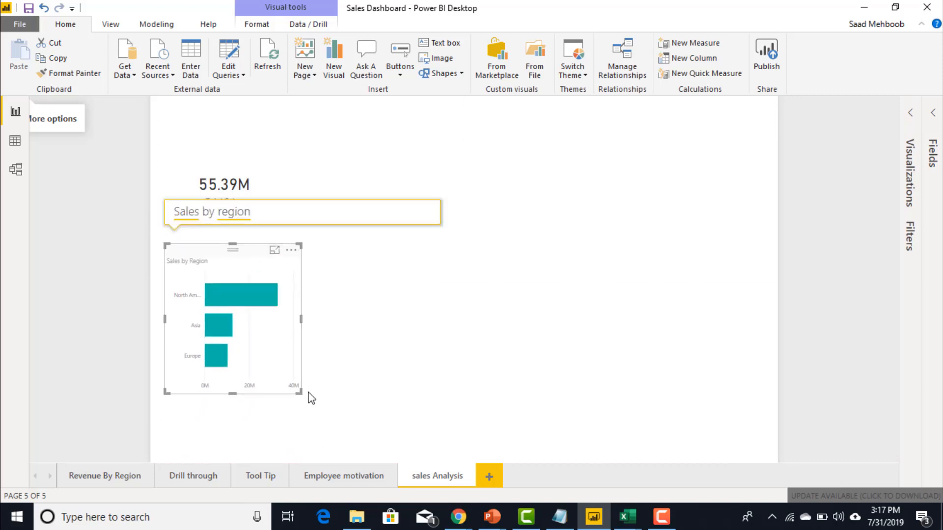
left_click_drag(300, 392, 310, 447)
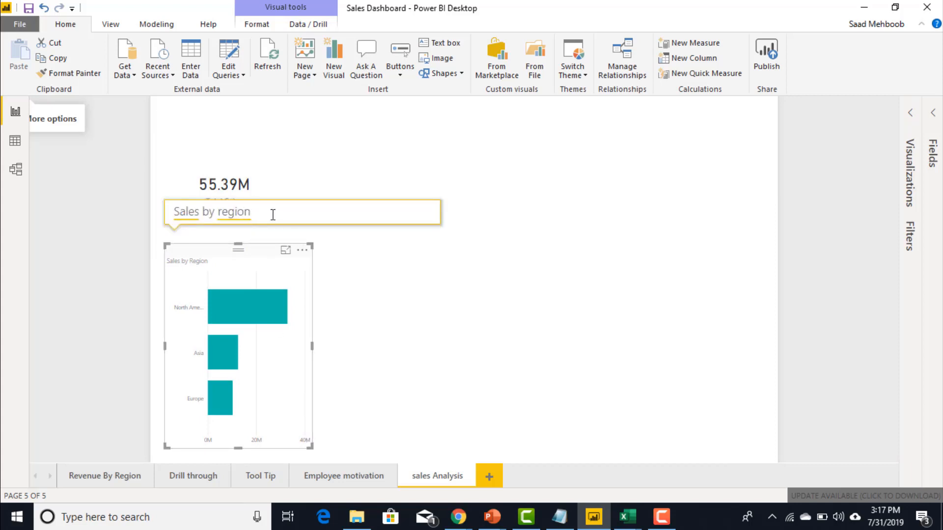
Try showing the region sales visual with "as map", and restore the question to "Sales by region".
type("as ma")
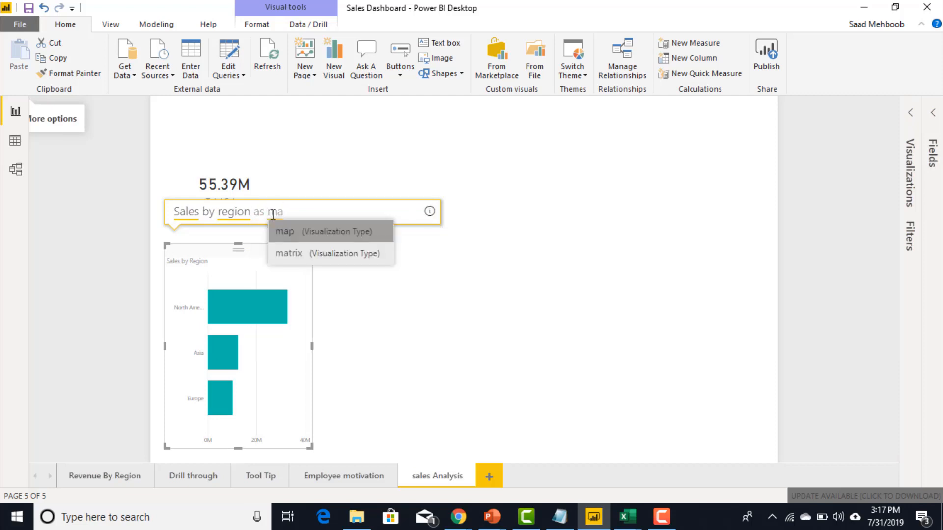
left_click(280, 229)
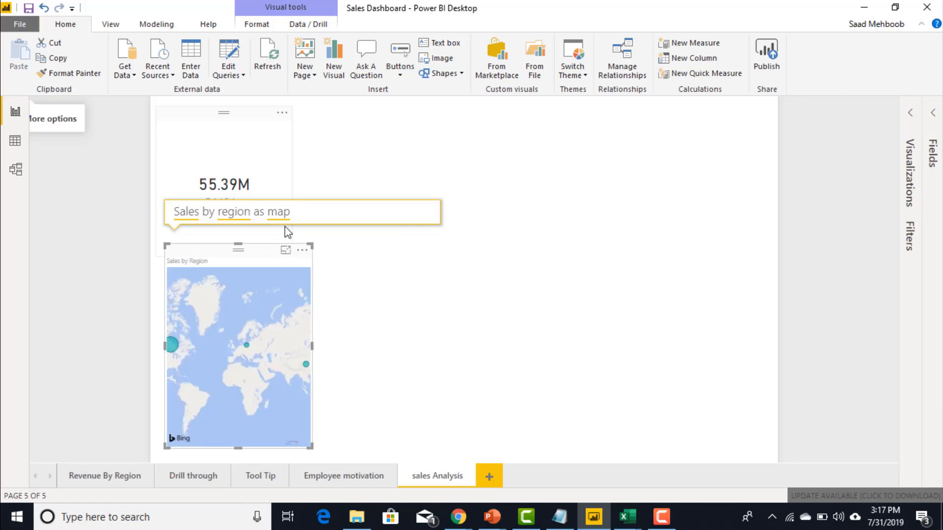
key("BackSpace")
key("BackSpace")
key("BackSpace")
key("BackSpace")
key("BackSpace")
key("BackSpace")
key("BackSpace")
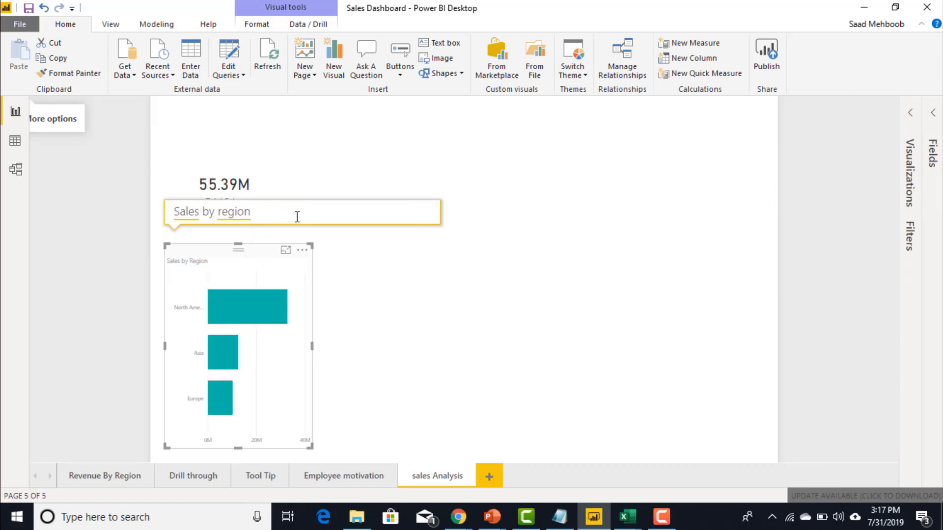
Finish the Sales by Region question and shift the bar chart slightly closer to the Total Sales card.
key("Escape")
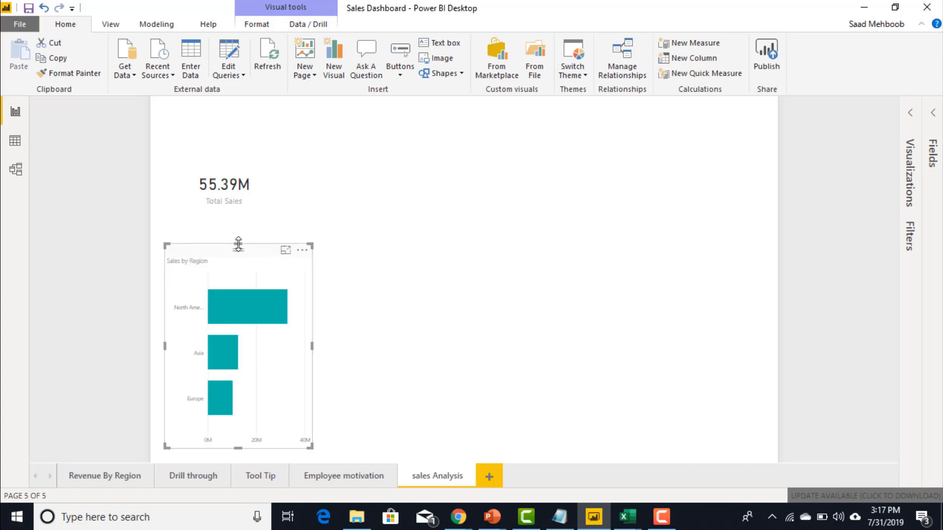
mouse_move(238, 245)
left_mouse_down()
mouse_move(233, 233)
mouse_move(232, 246)
left_mouse_up()
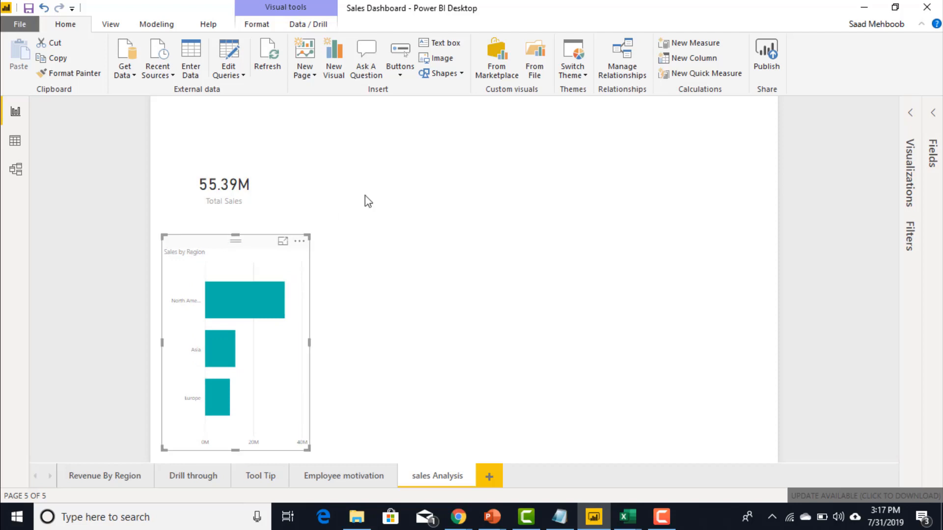
left_click(451, 199)
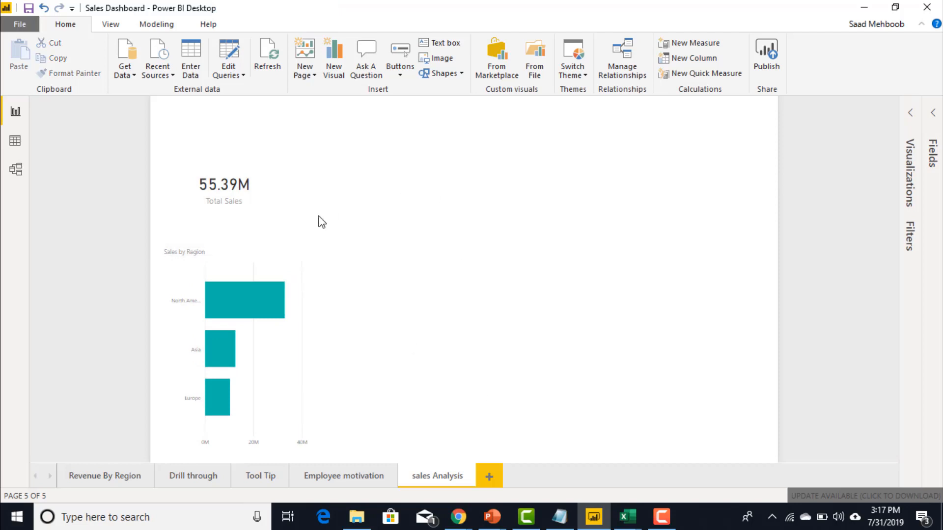
Create a line chart by asking the question "total yearly sales by product category as line".
left_click(367, 54)
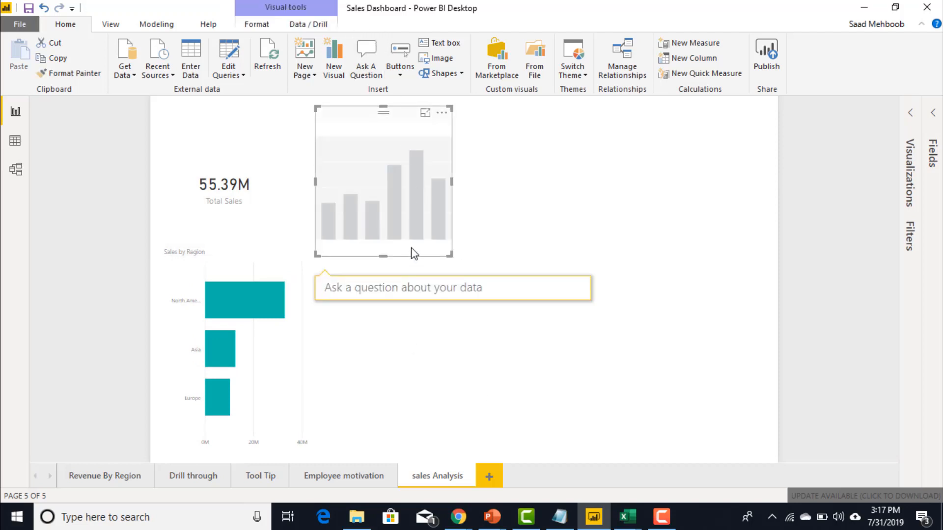
type("total")
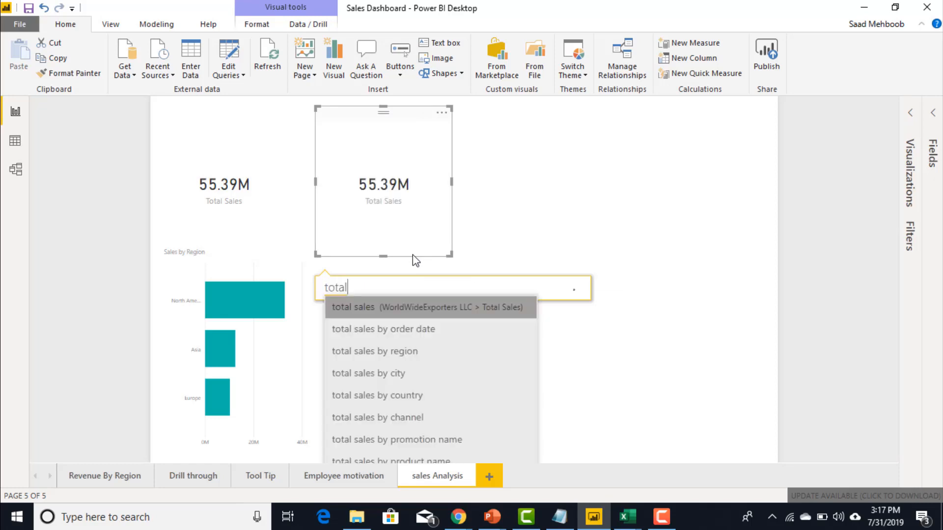
type(" yearly")
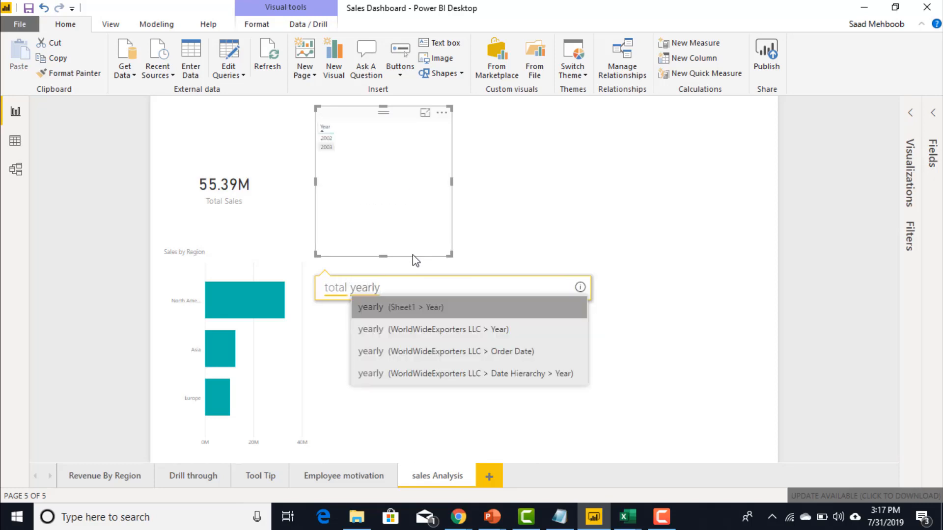
type(" sales ")
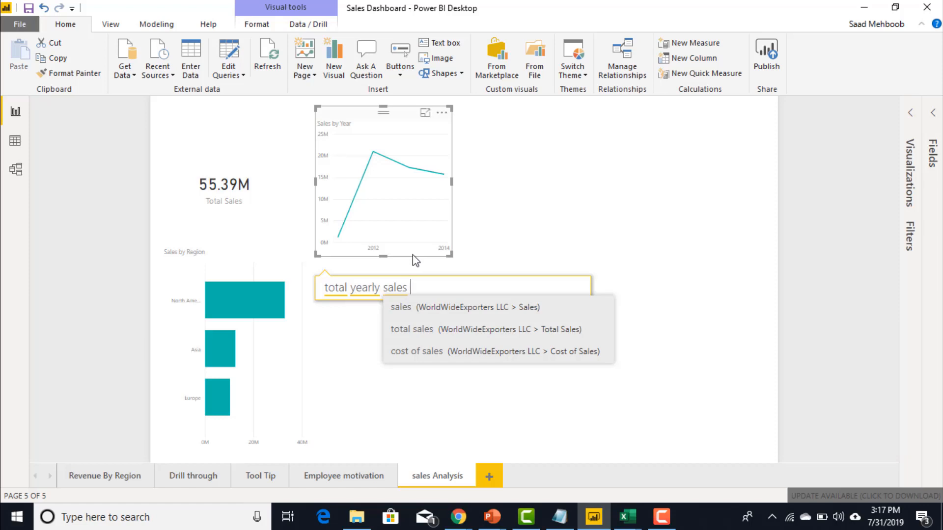
type("by")
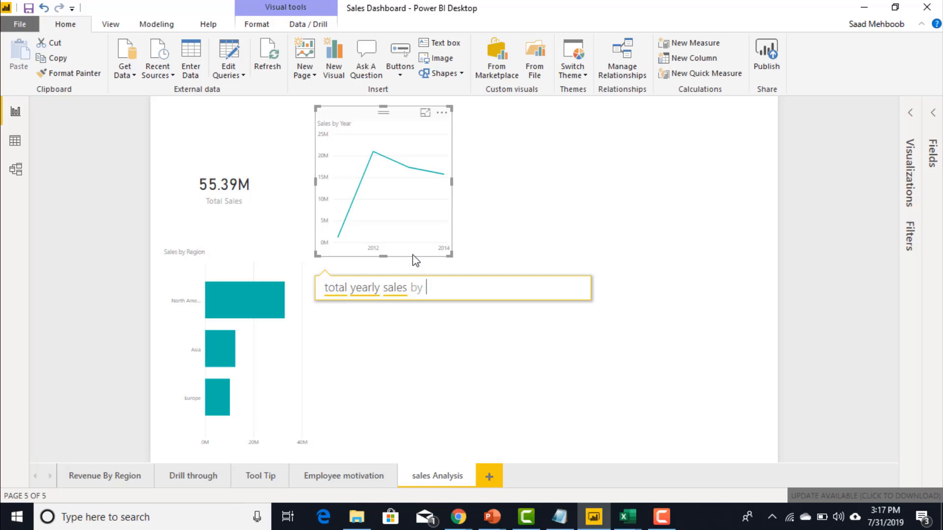
type(" cat")
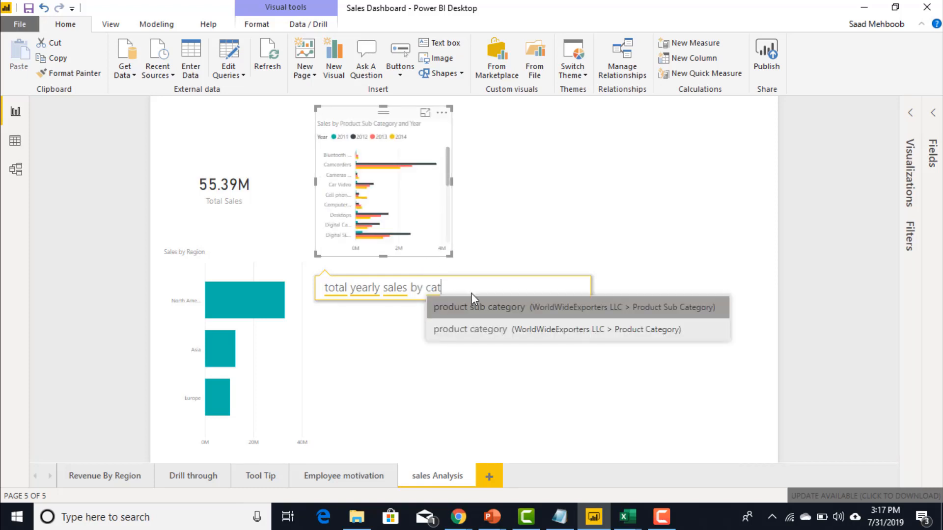
left_click(476, 332)
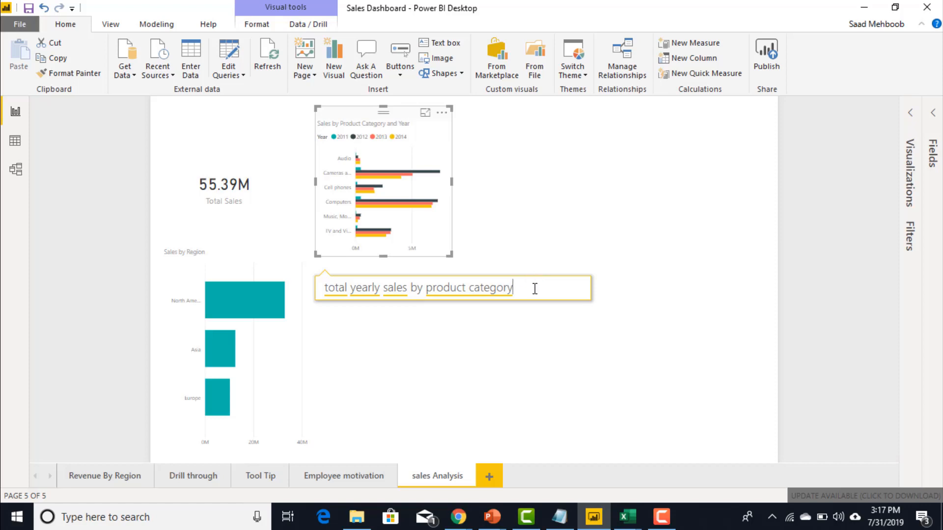
type("as line")
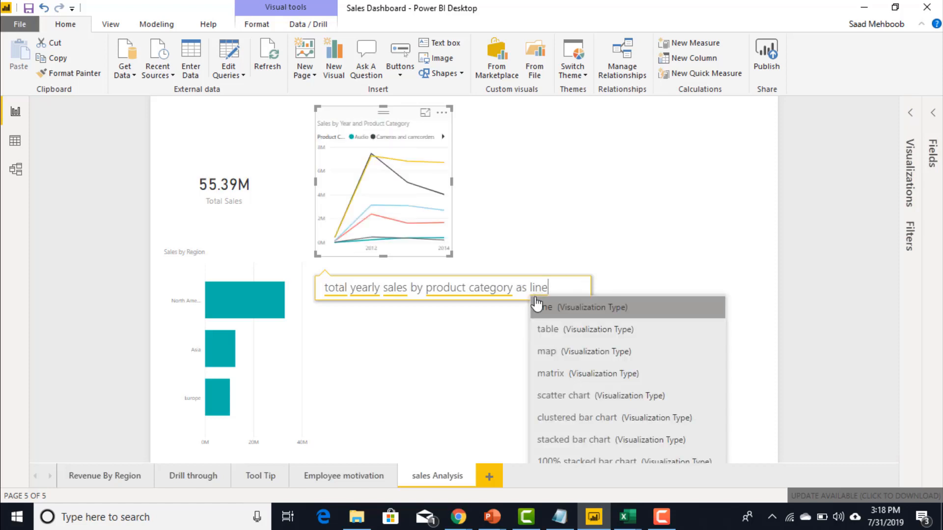
left_click(539, 306)
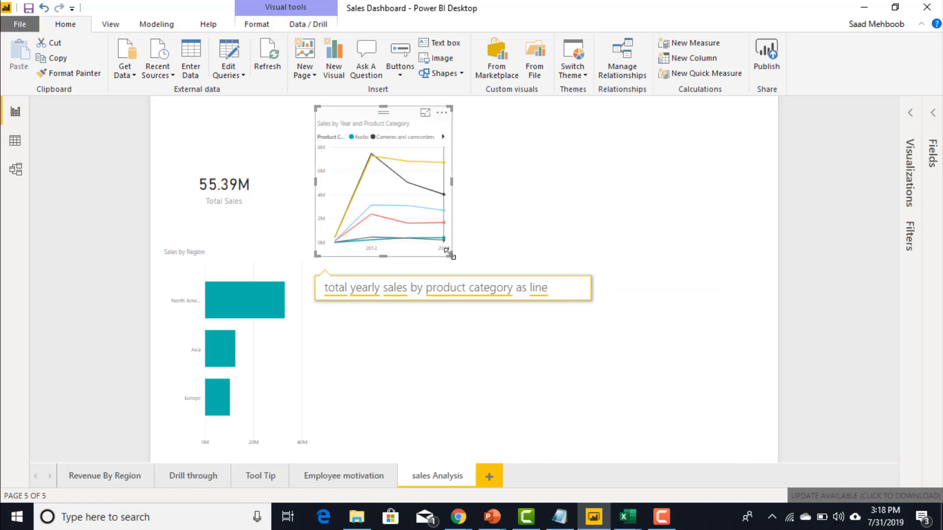
Enlarge the Sales by Year and Product Category line chart and place it beside the Sales by Region chart.
left_click_drag(451, 255, 740, 291)
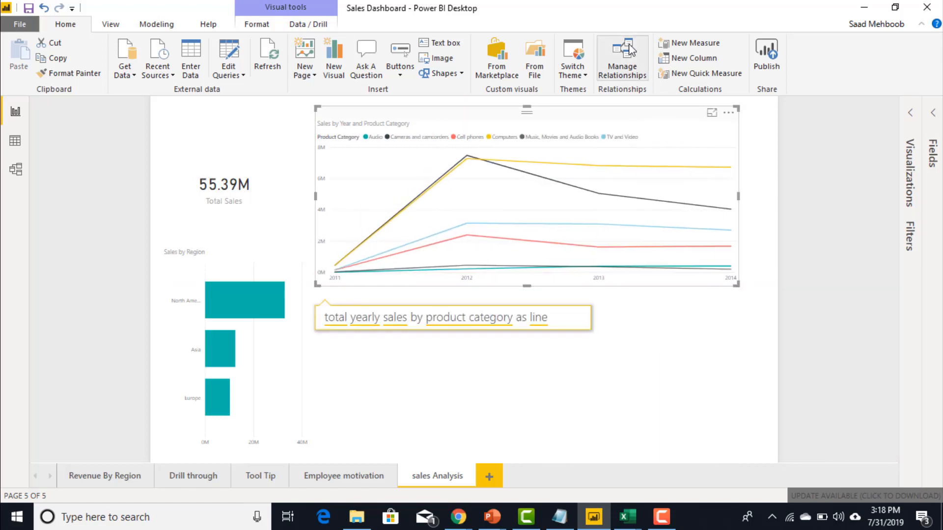
left_click_drag(617, 124, 609, 273)
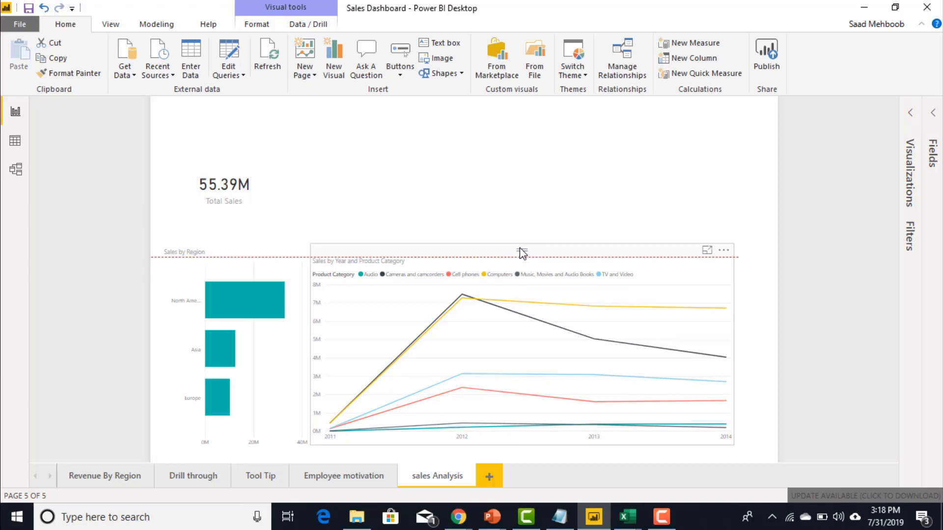
left_click(421, 171)
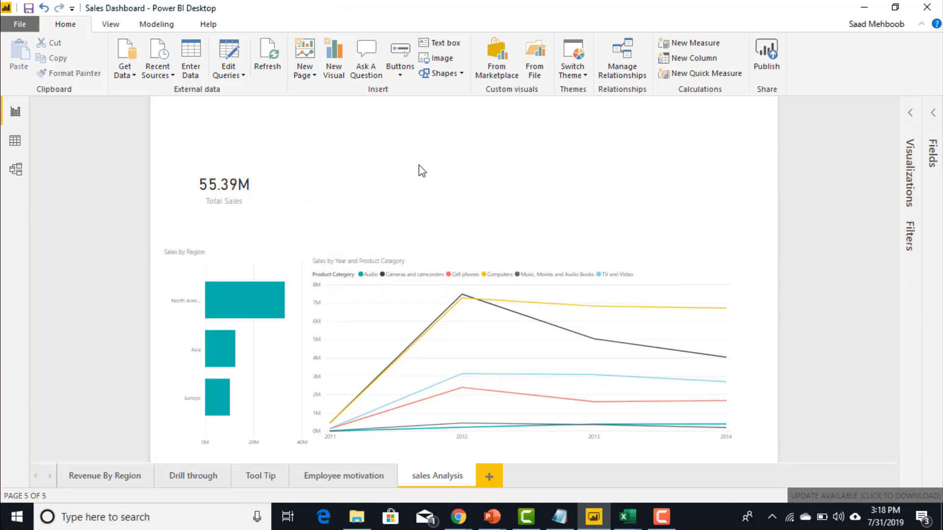
Create a visual by asking "sales by customer", and narrow it to leave space beside it above the line chart.
left_click(367, 60)
type("sa")
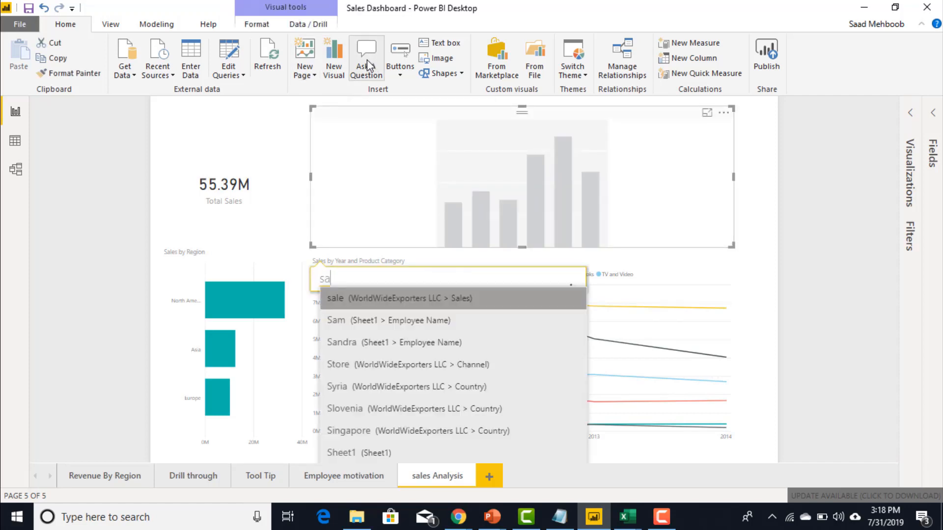
type("les by ")
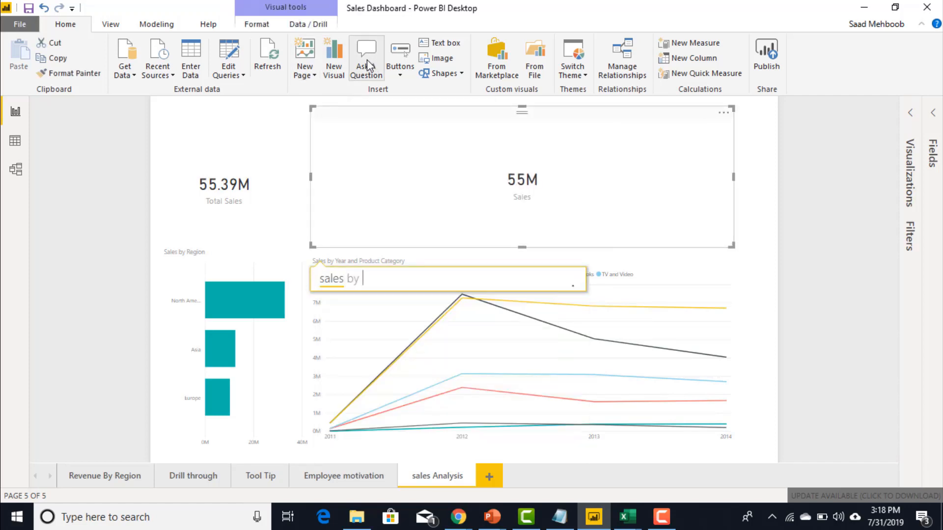
type("customer")
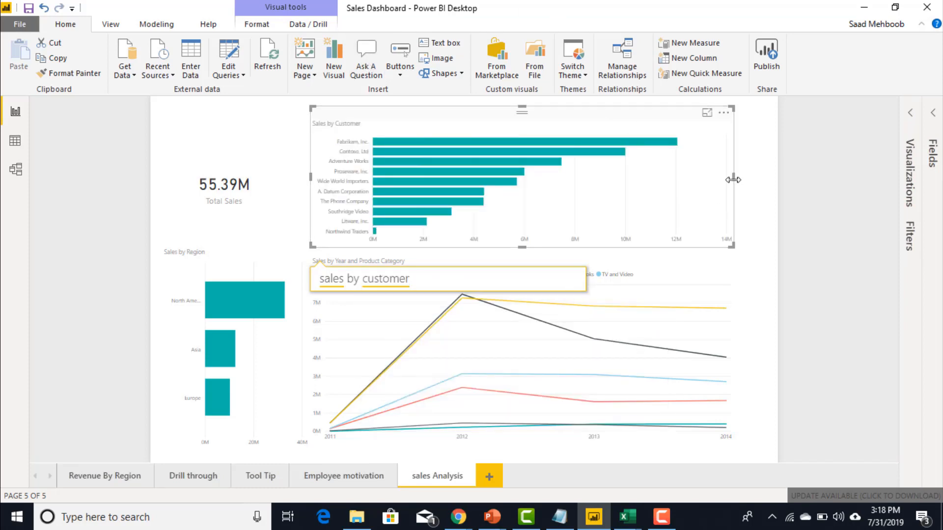
left_click_drag(733, 175, 573, 186)
left_click(575, 191)
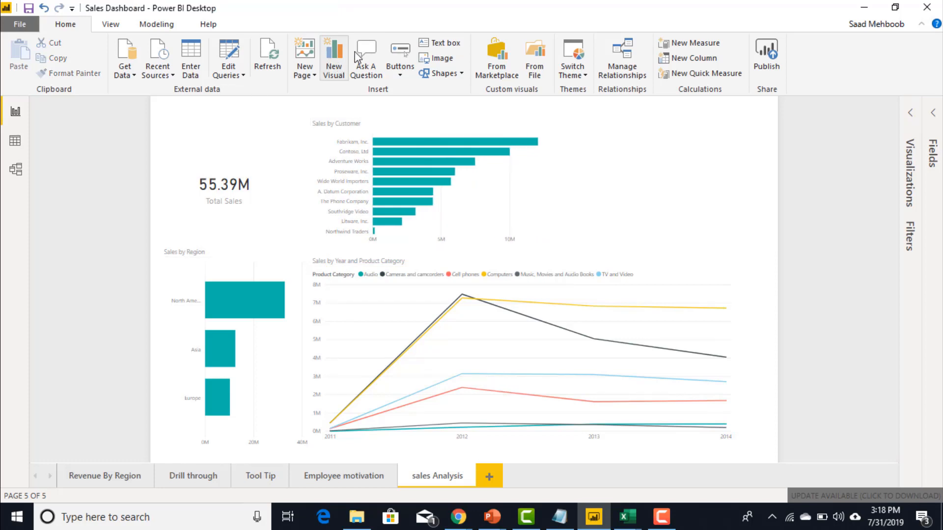
Create a donut chart beside the Sales by Customer chart by asking "sales by channel as donut chart".
left_click(374, 60)
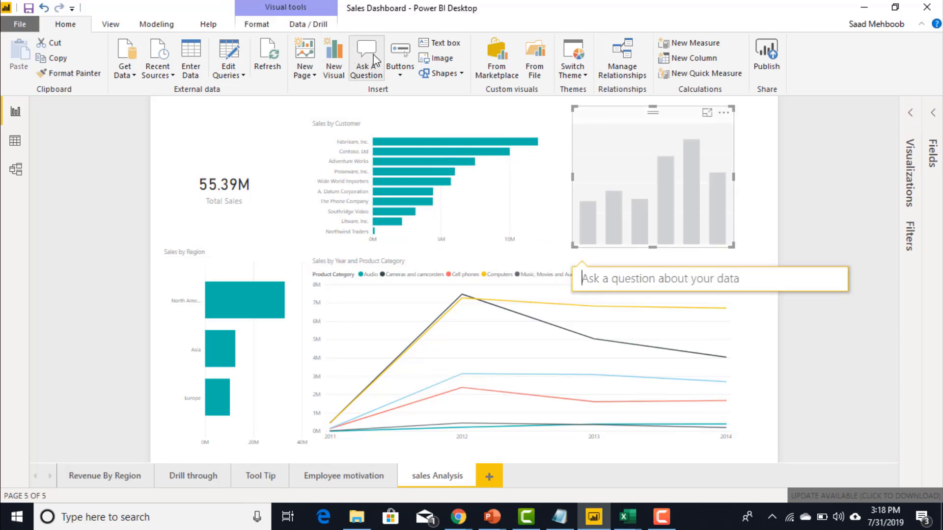
type("sales by ")
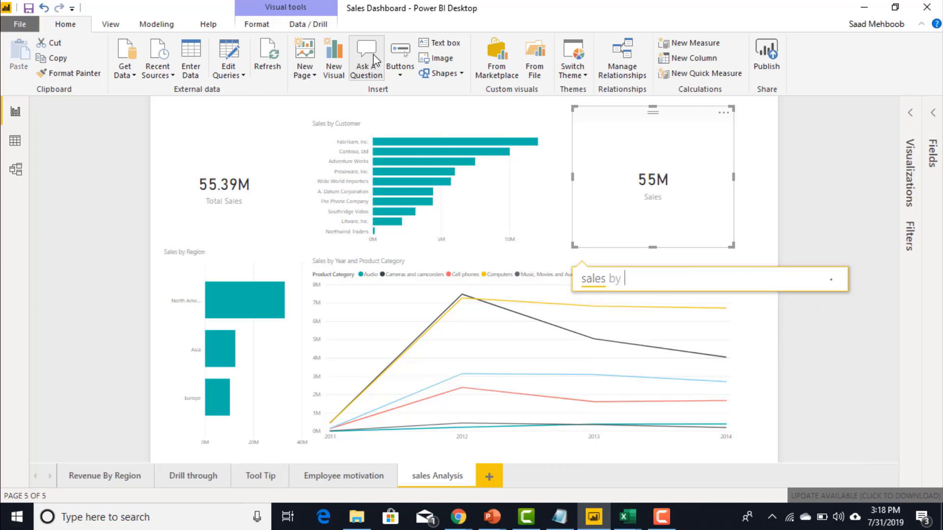
type("channel")
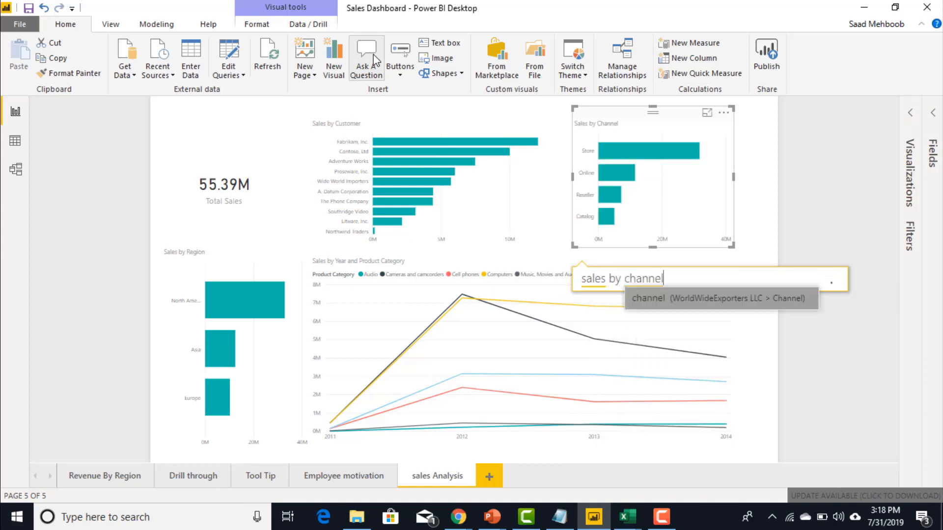
type(" as donut chart")
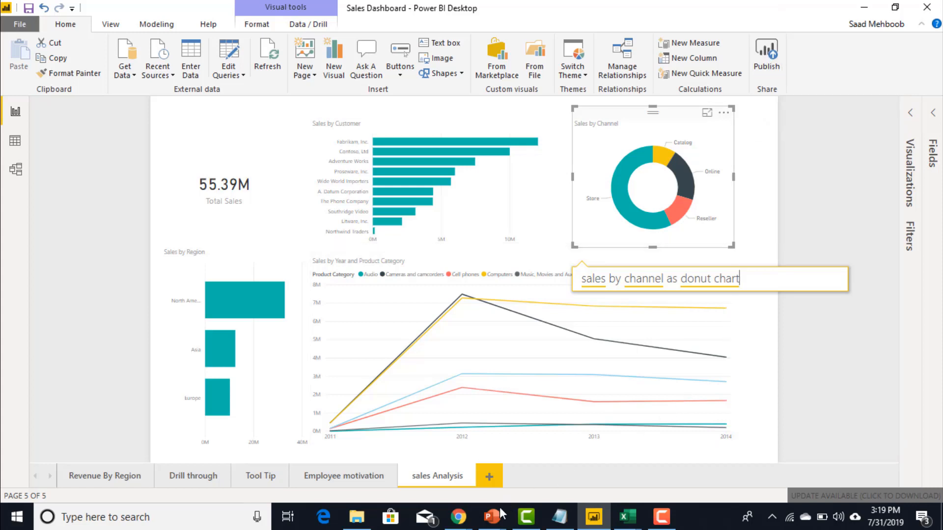
Switch to the Sales and Motivation dashboard in the Power BI service in Chrome and open its Q&A page.
mouse_move(459, 526)
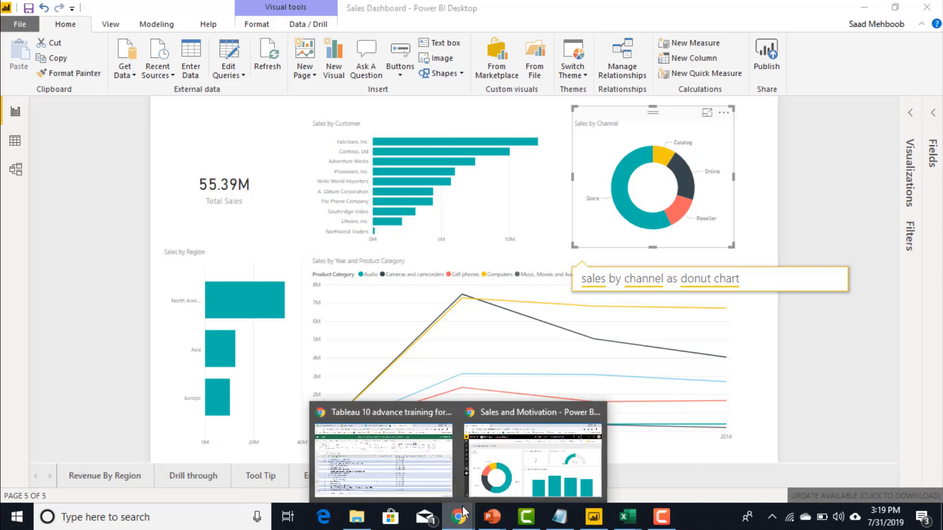
left_click(496, 486)
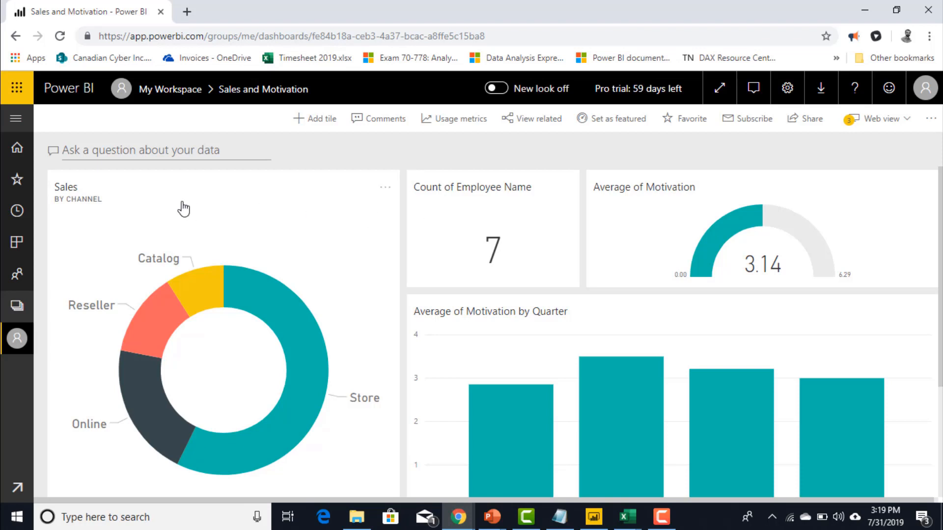
left_click(196, 150)
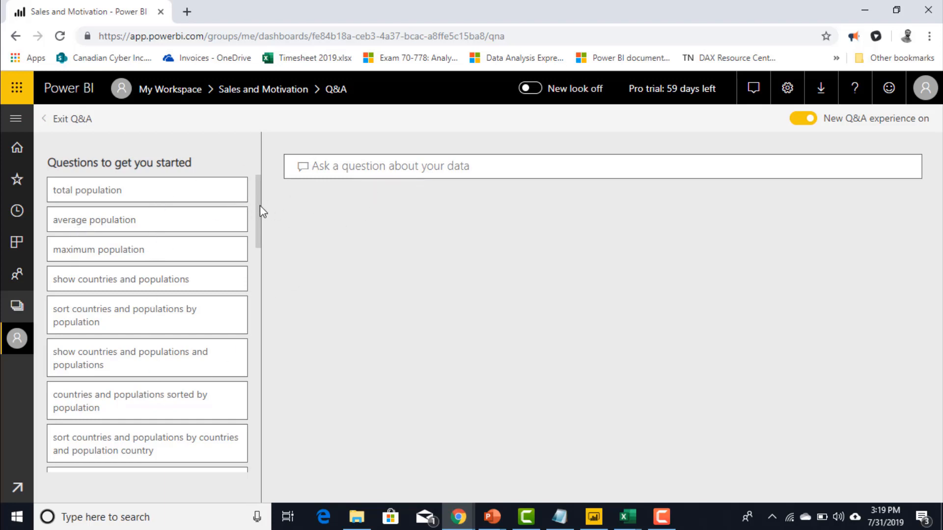
Ask the dashboard's Q&A for "total population".
mouse_move(260, 205)
left_mouse_down()
mouse_move(260, 246)
mouse_move(263, 191)
left_mouse_up()
type("toal")
key("BackSpace")
key("BackSpace")
key("BackSpace")
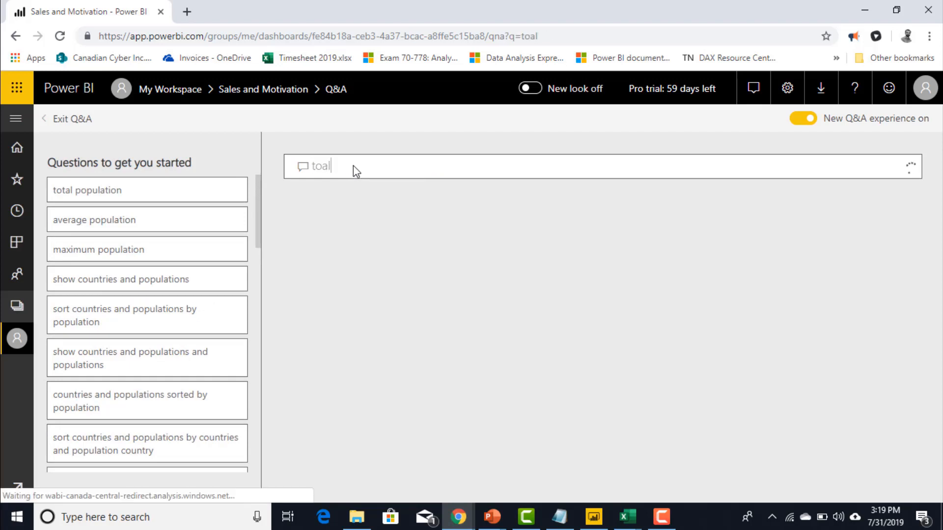
type("tal ")
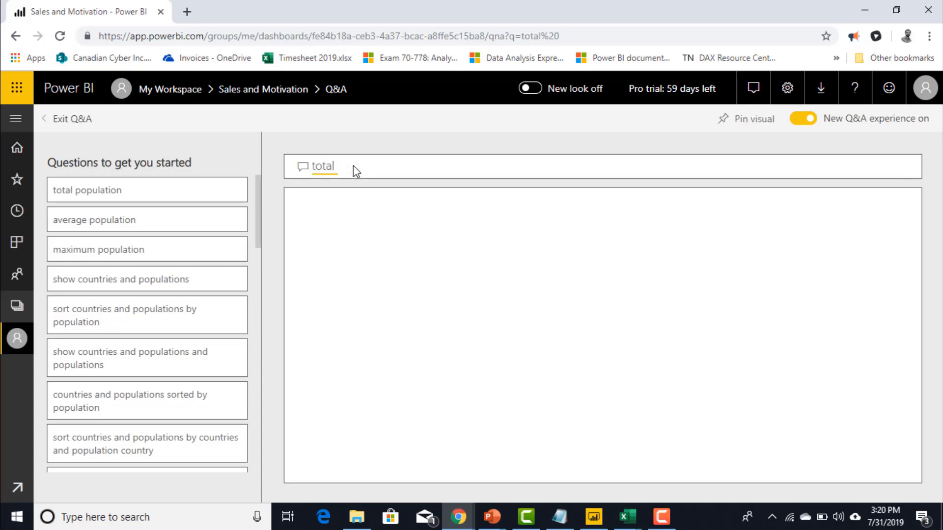
type("population")
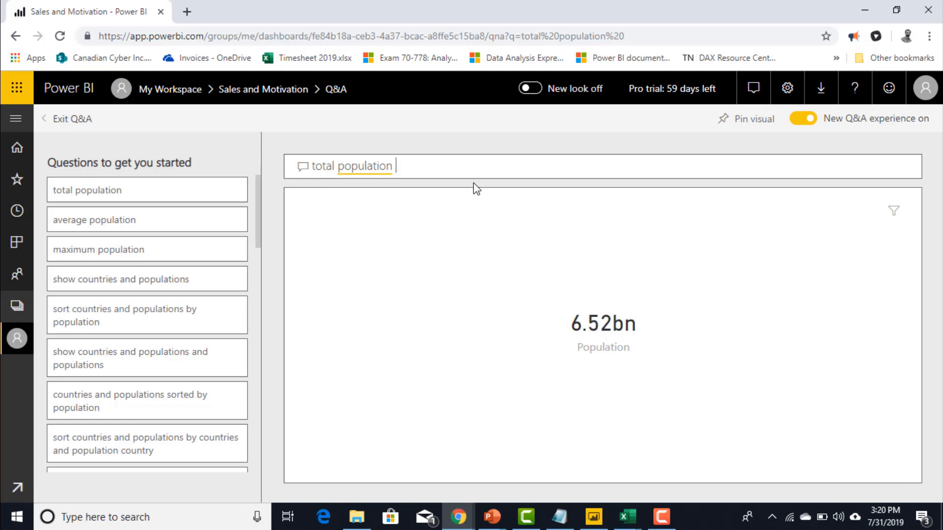
Clear the question and ask for "country with highest population" instead.
key("BackSpace")
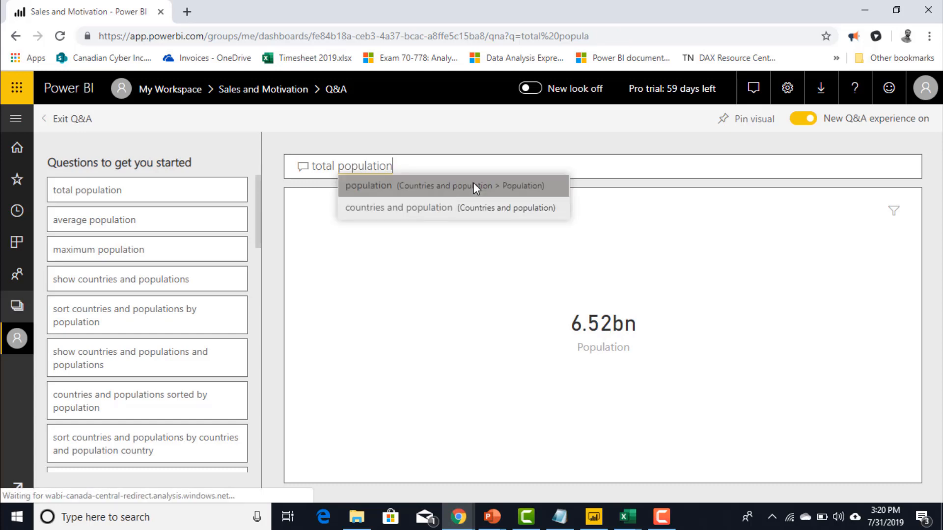
key("BackSpace")
key("BackSpace")
key("BackSpace")
key("BackSpace")
key("BackSpace")
key("BackSpace")
key("BackSpace")
key("BackSpace")
key("BackSpace")
key("BackSpace")
key("BackSpace")
key("BackSpace")
key("BackSpace")
key("BackSpace")
key("BackSpace")
key("BackSpace")
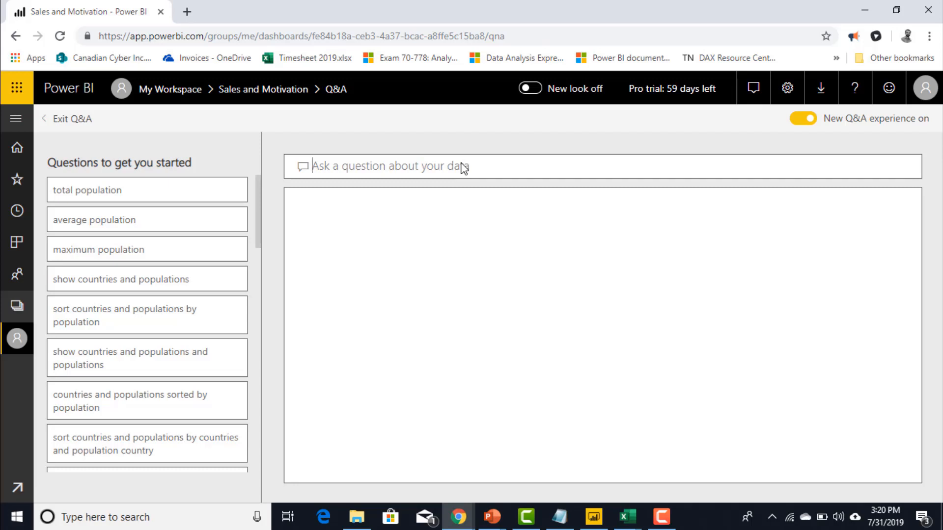
type("count")
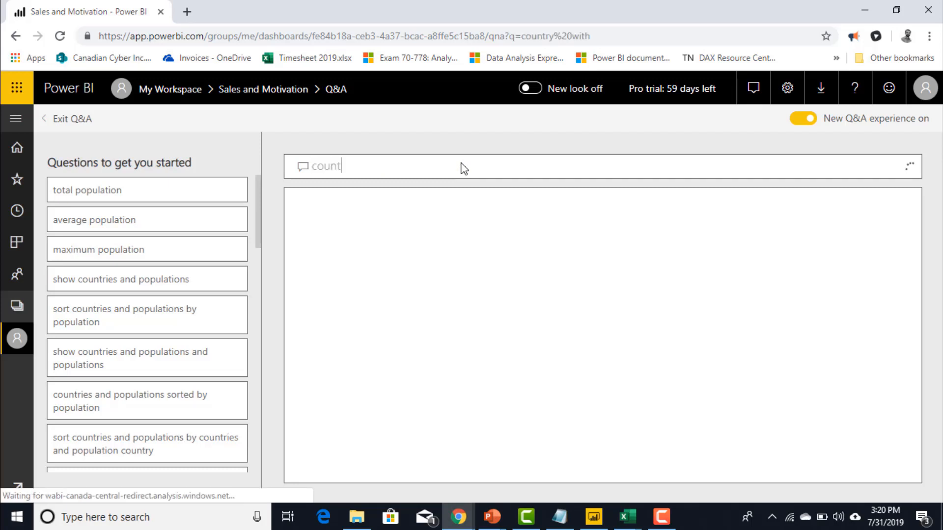
type("ry with ")
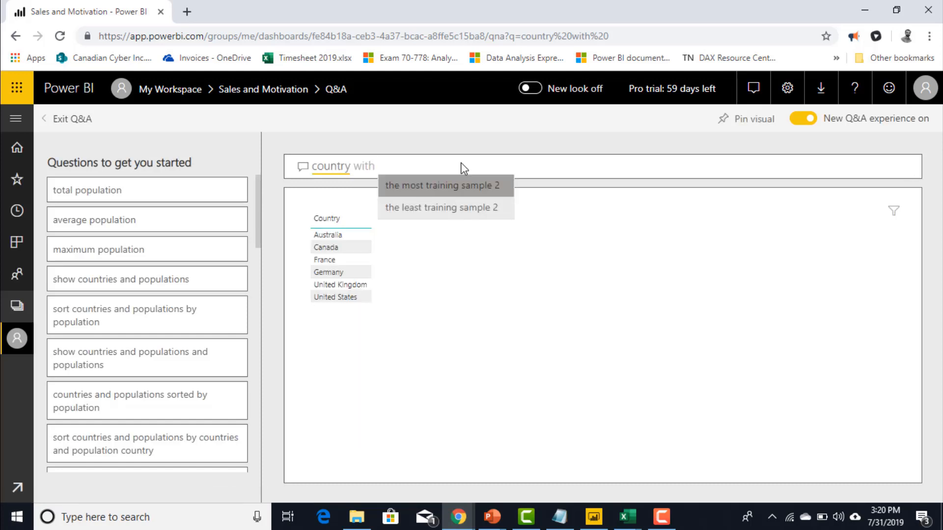
type("highe")
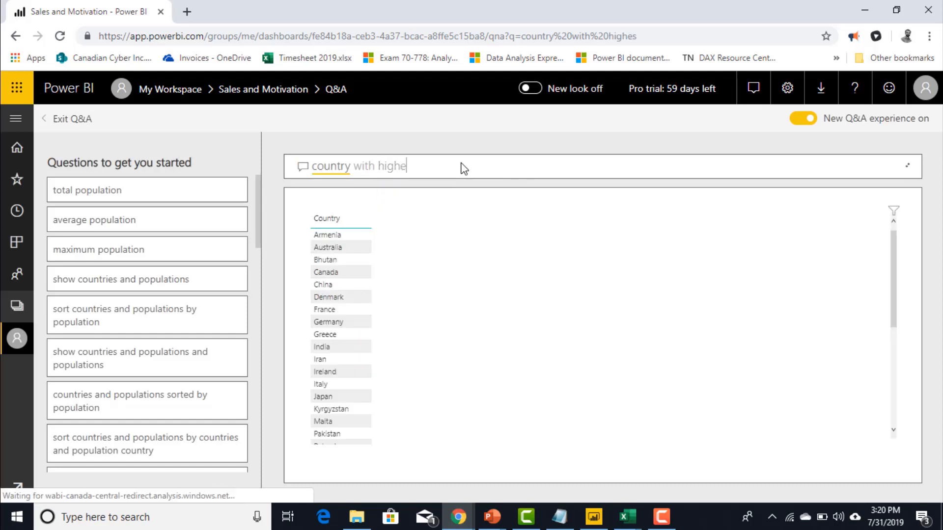
type("st pop")
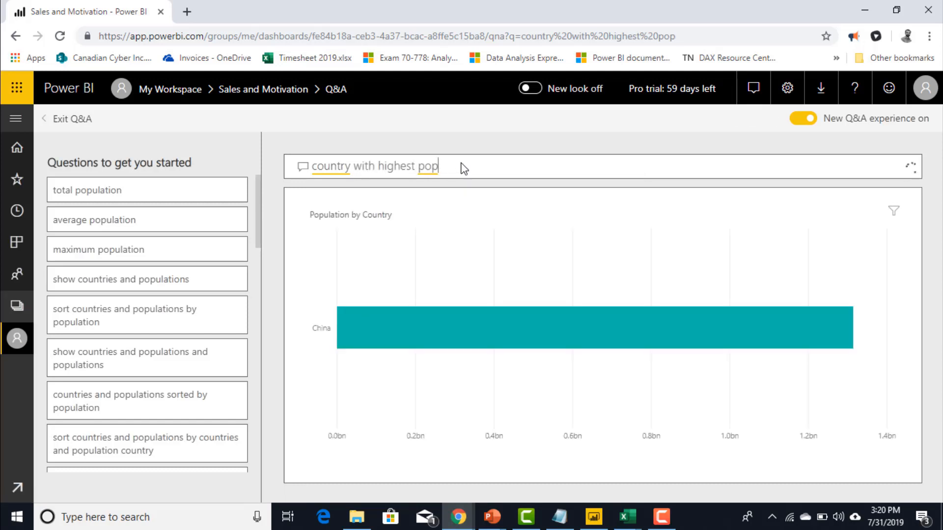
type("ulation")
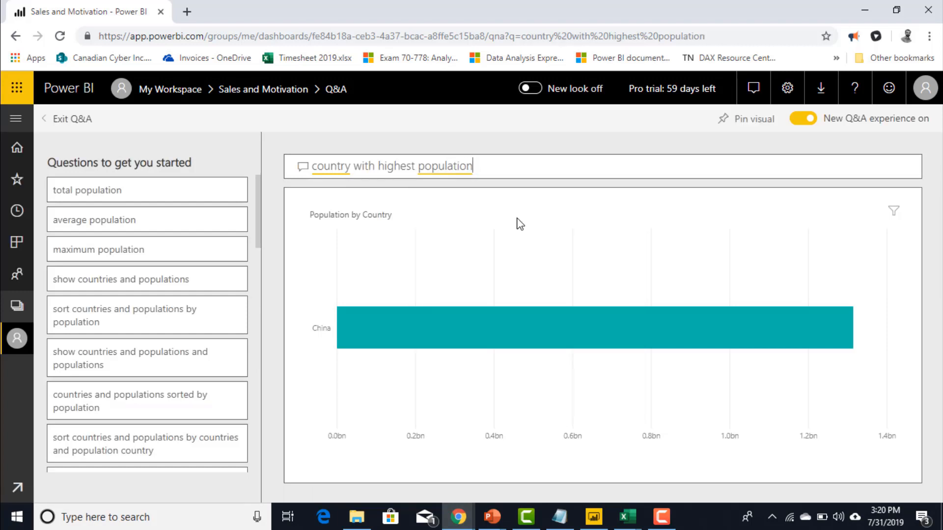
Try extending the question with "and lowest population", and remove that addition again.
type(" and ")
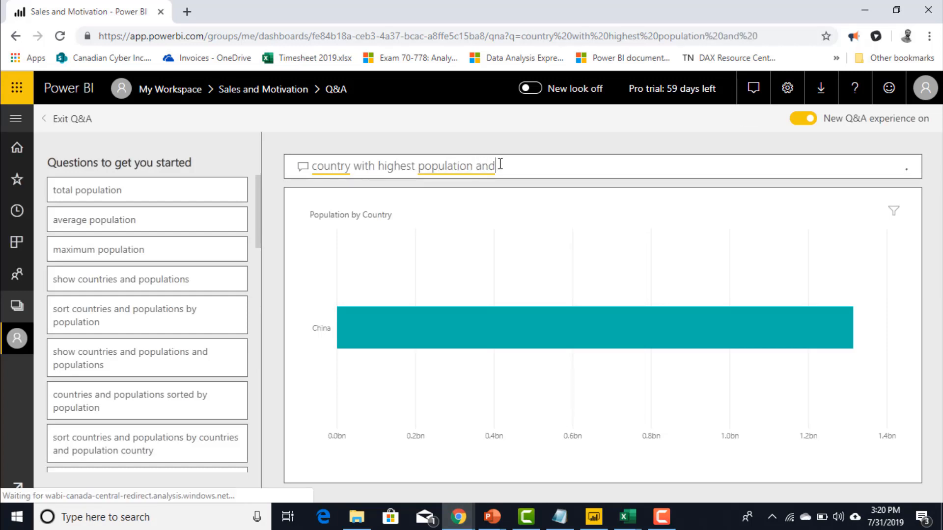
type("low")
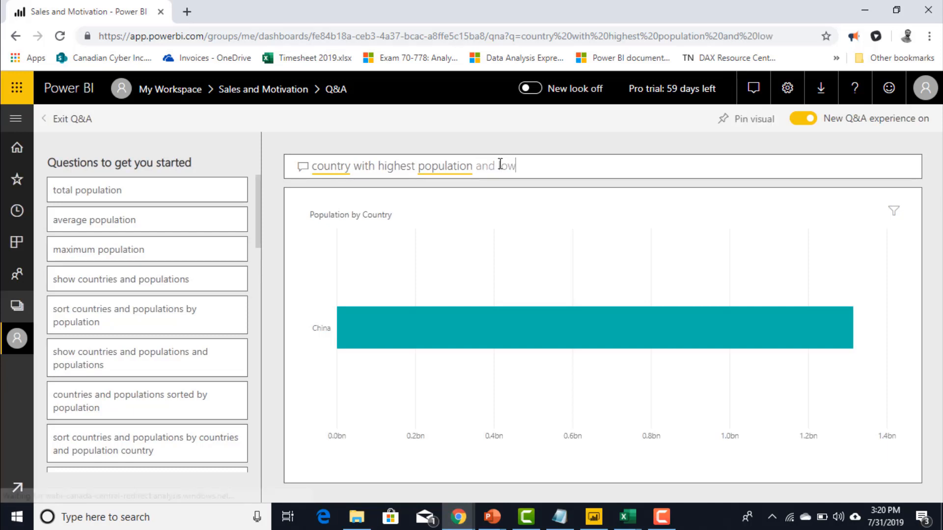
type("est po")
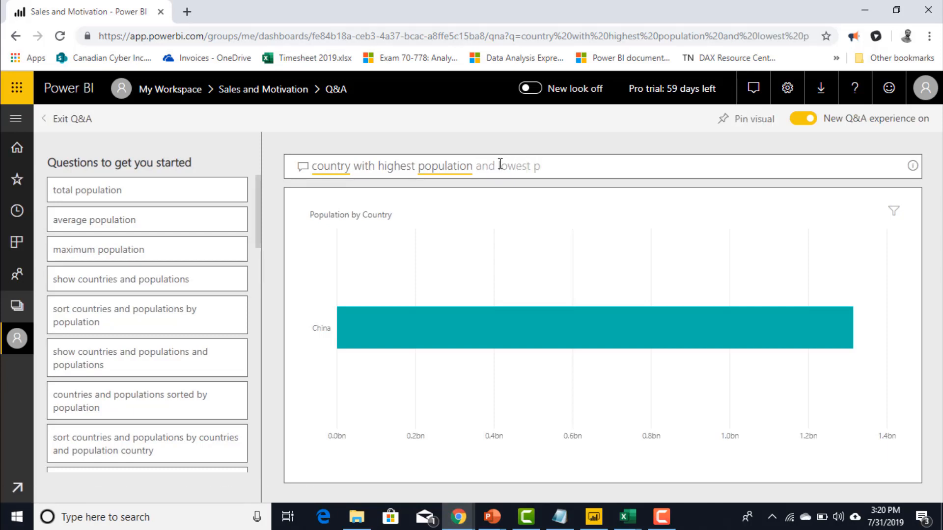
type("pulation")
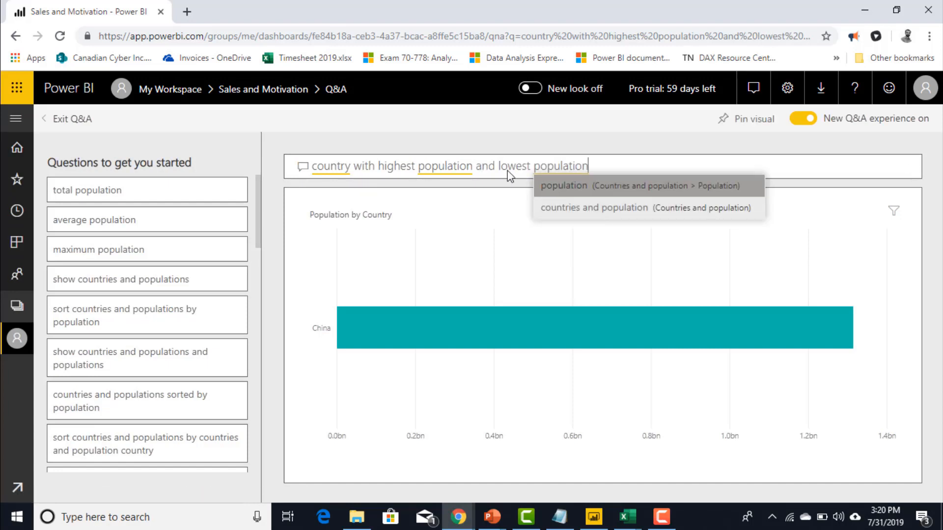
left_click(573, 194)
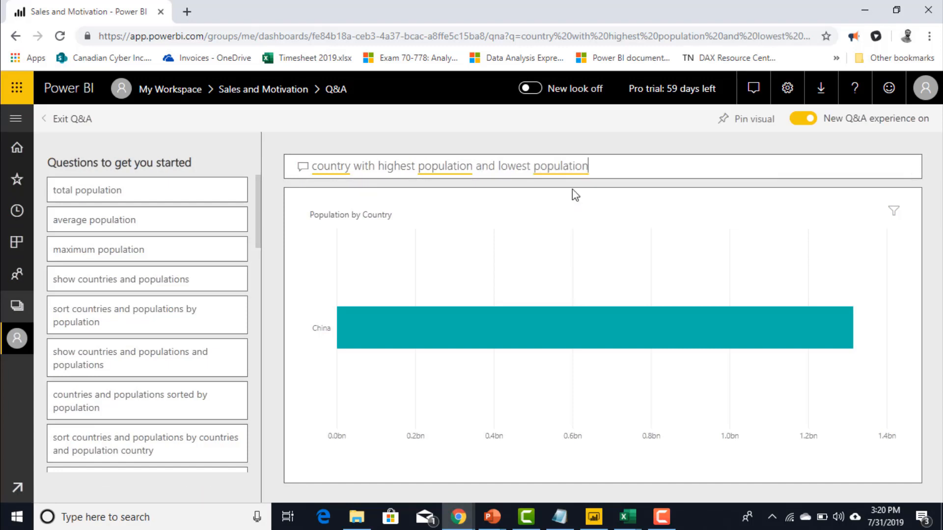
left_click_drag(608, 166, 481, 166)
key("BackSpace")
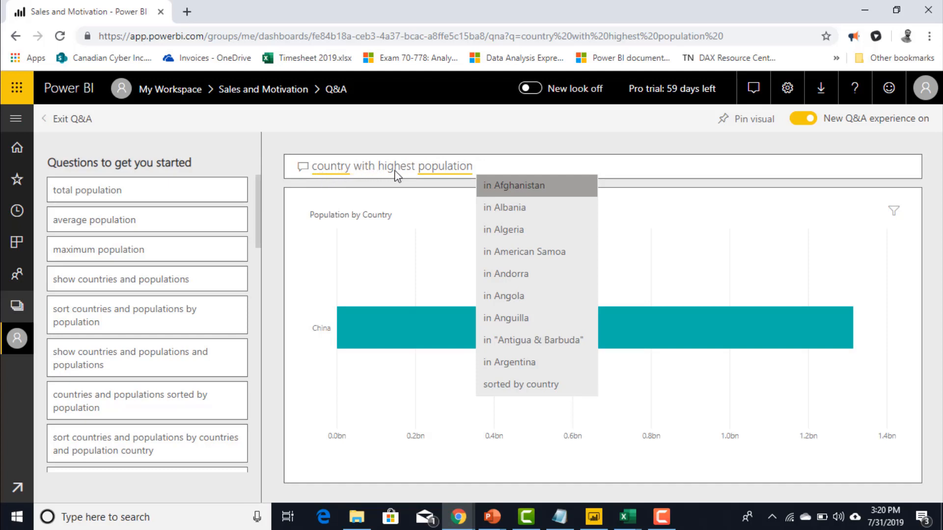
left_click(478, 167)
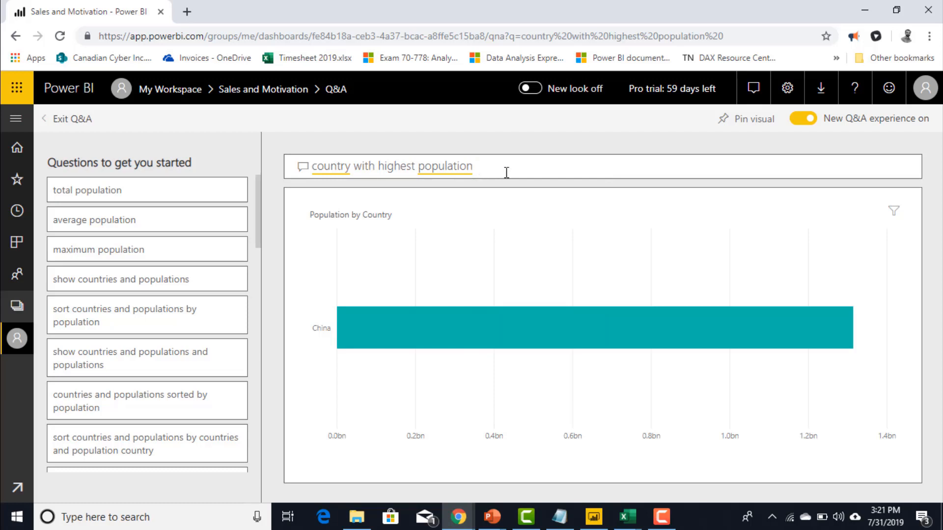
Replace the question with "population by country as pie chart" and inspect the China and India slices.
left_click_drag(498, 172, 309, 170)
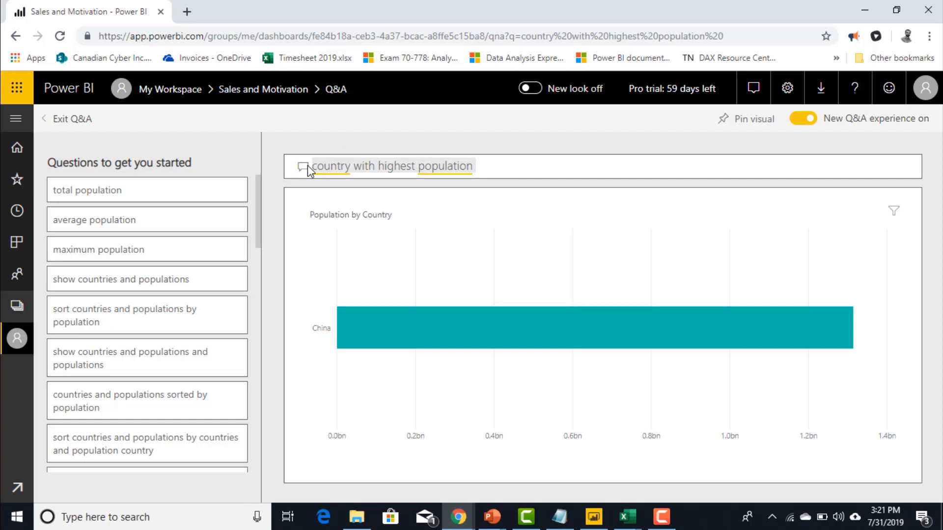
type("popul")
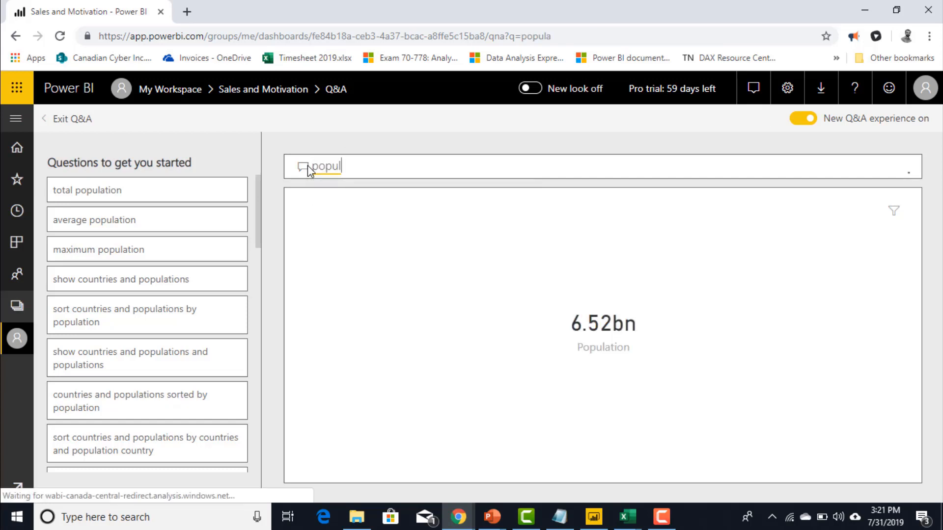
type("ation by country ")
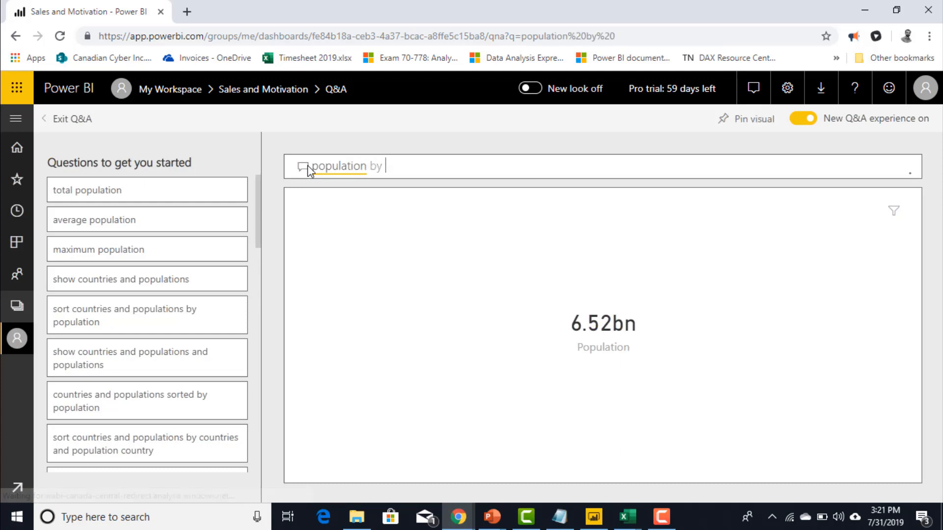
type("as")
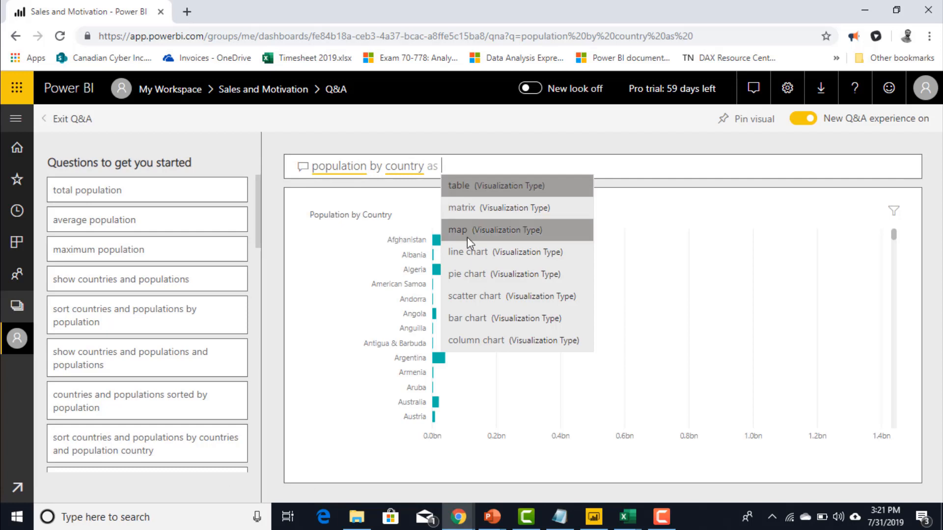
left_click(479, 272)
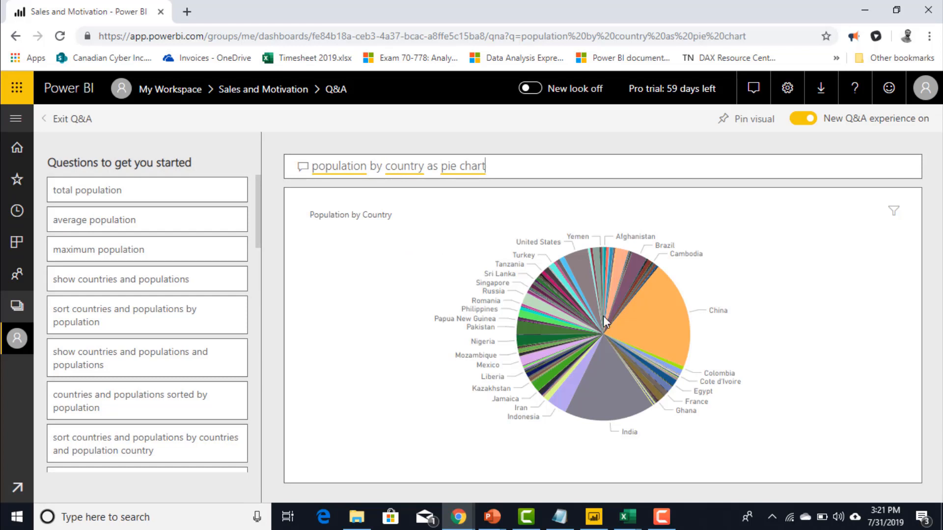
mouse_move(640, 328)
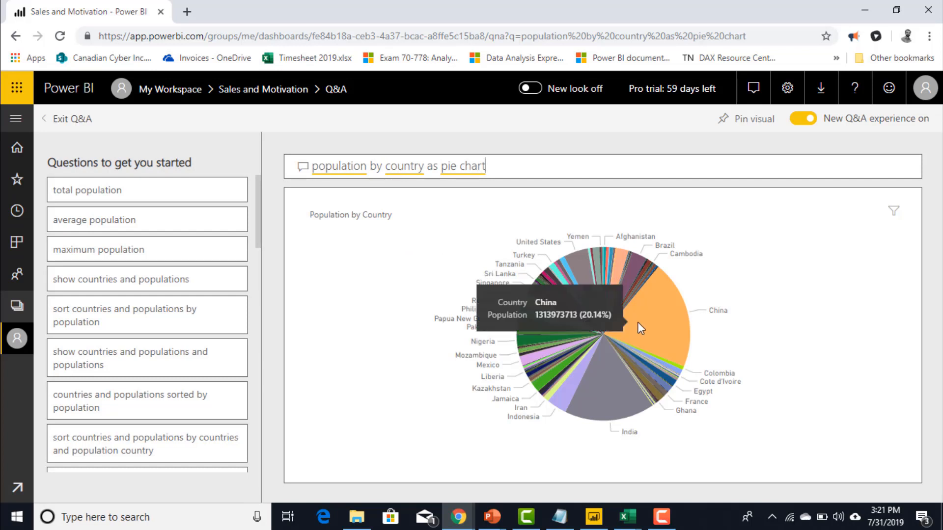
mouse_move(628, 412)
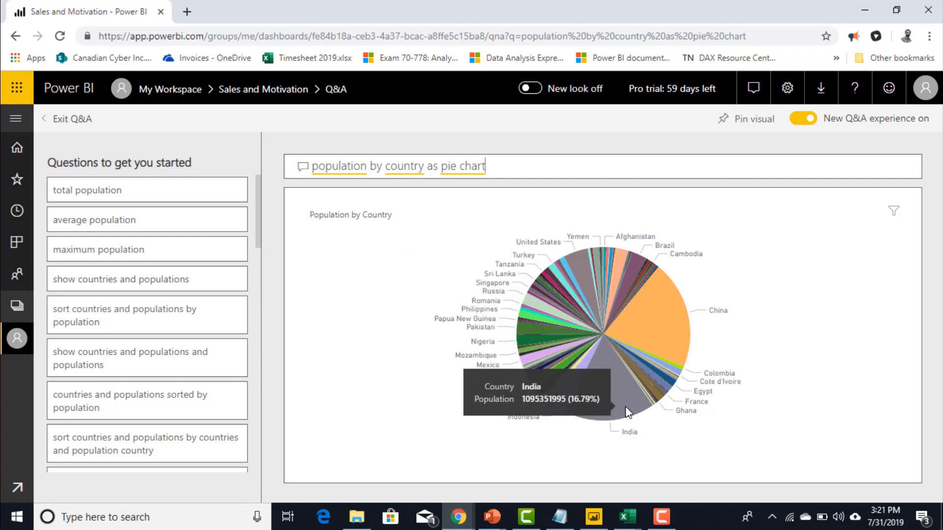